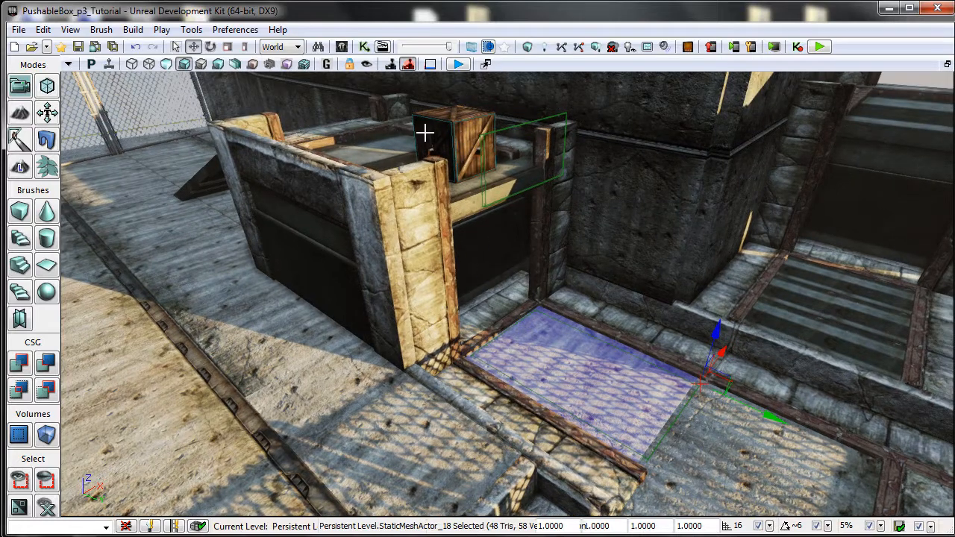
# Inspect the two trigger volumes, the one beside the crate and the one on the floor below it.
pyautogui.moveTo(474, 370); pyautogui.dragTo(497, 333)
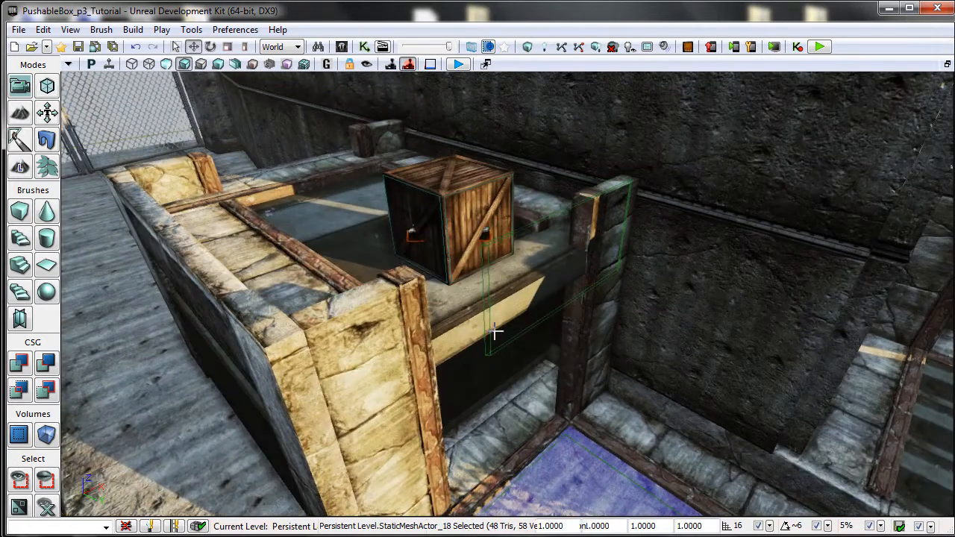
pyautogui.moveTo(396, 315); pyautogui.dragTo(412, 308)
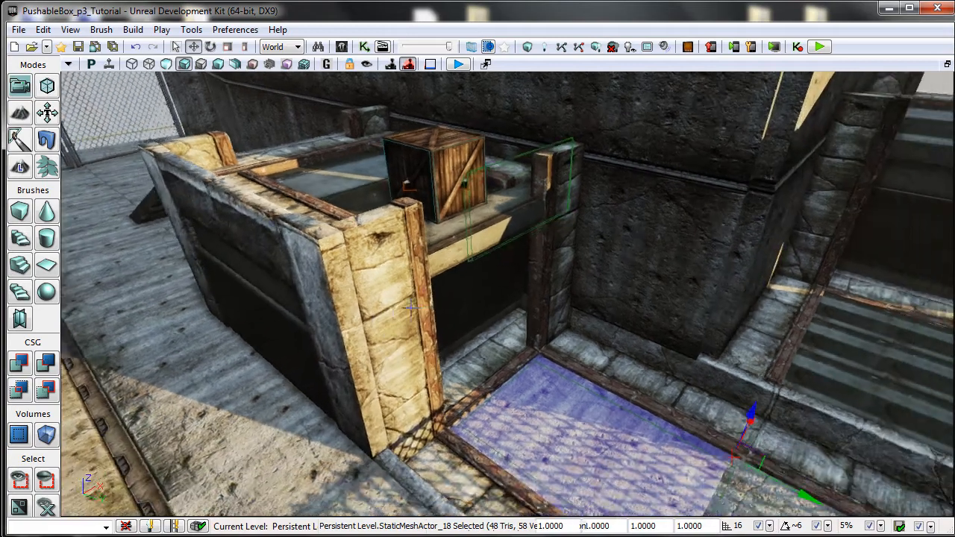
pyautogui.click(470, 252)
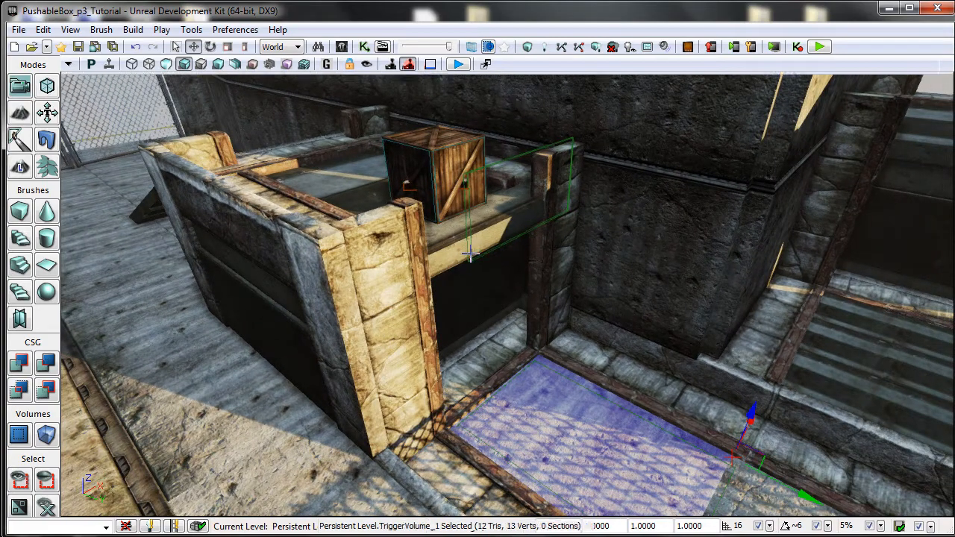
pyautogui.click(468, 436)
pyautogui.moveTo(433, 372); pyautogui.dragTo(446, 390)
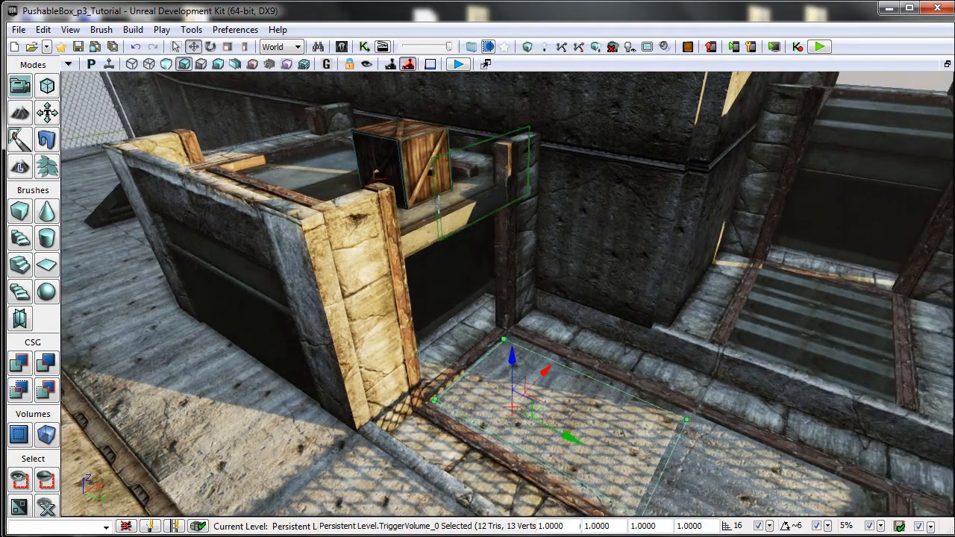
pyautogui.click(438, 202)
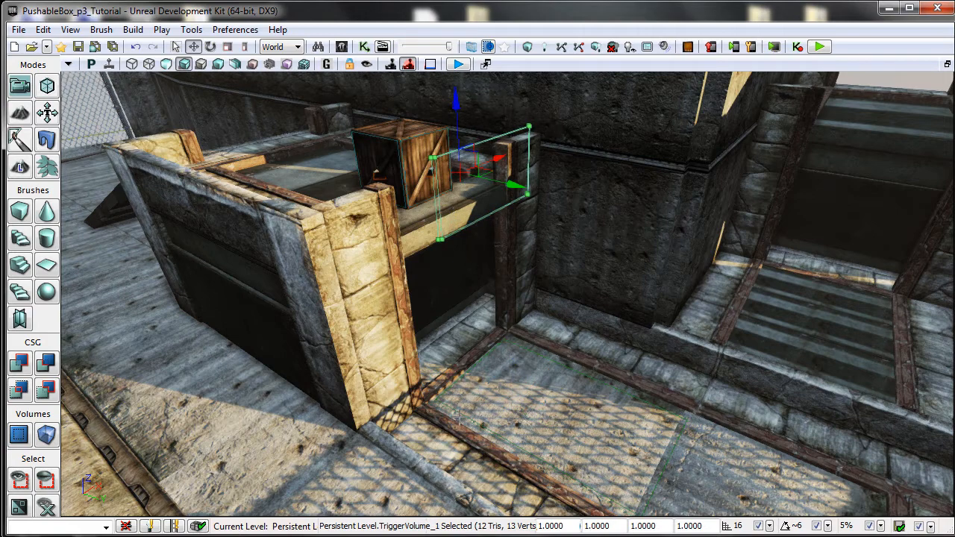
pyautogui.click(497, 330)
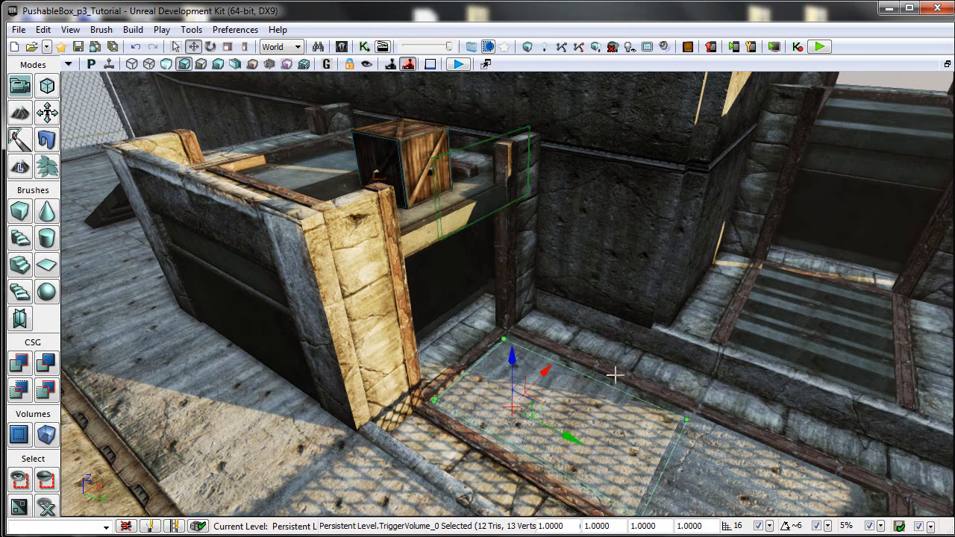
pyautogui.moveTo(701, 354); pyautogui.dragTo(602, 303)
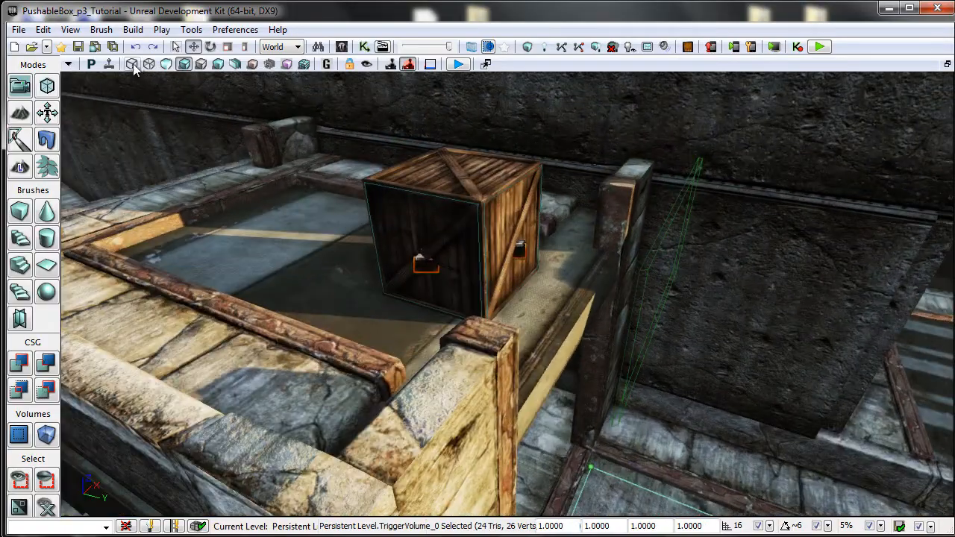
# Switch the viewport to wireframe and select the crate's interp actor inside the box outline.
pyautogui.click(133, 66)
pyautogui.moveTo(363, 278)
pyautogui.mouseDown()
pyautogui.moveTo(380, 290)
pyautogui.moveTo(386, 365)
pyautogui.moveTo(324, 400)
pyautogui.moveTo(279, 260)
pyautogui.mouseUp()
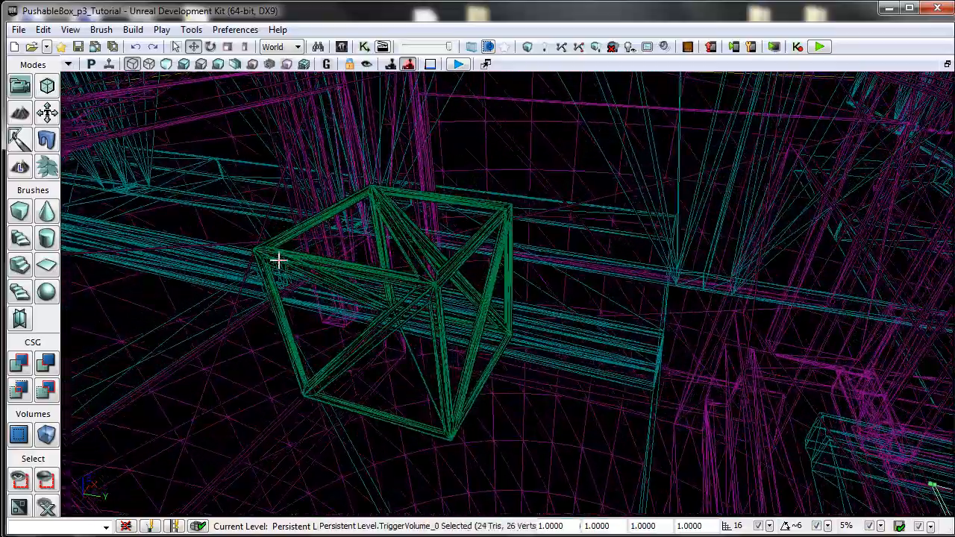
pyautogui.click(475, 301)
pyautogui.click(433, 303)
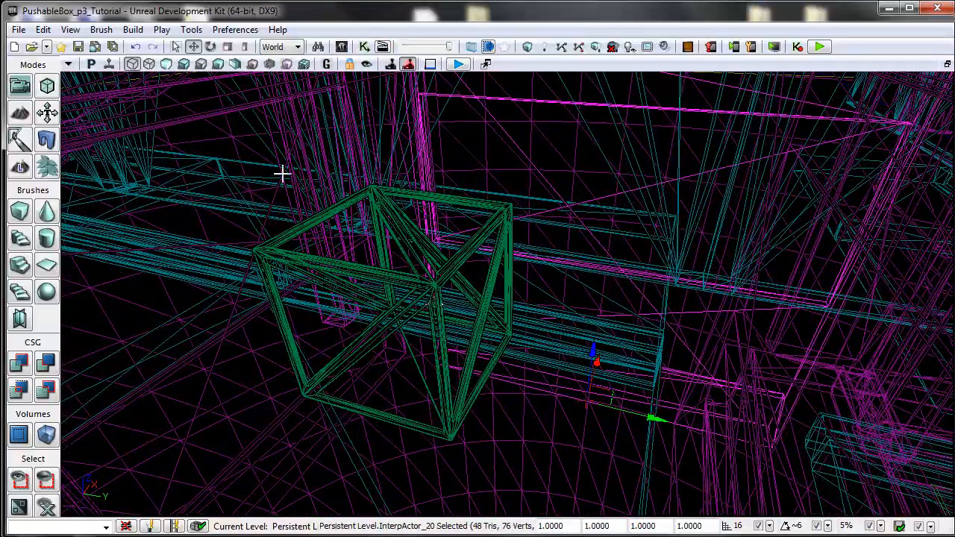
# Return the viewport to lit view and select the physics crate (KActor) in the pit to examine it.
pyautogui.click(185, 65)
pyautogui.moveTo(401, 271); pyautogui.dragTo(408, 290)
pyautogui.click(434, 328)
pyautogui.moveTo(608, 342)
pyautogui.mouseDown()
pyautogui.moveTo(620, 358)
pyautogui.moveTo(604, 316)
pyautogui.moveTo(688, 256)
pyautogui.mouseUp()
pyautogui.moveTo(515, 288); pyautogui.dragTo(501, 307, button='right')
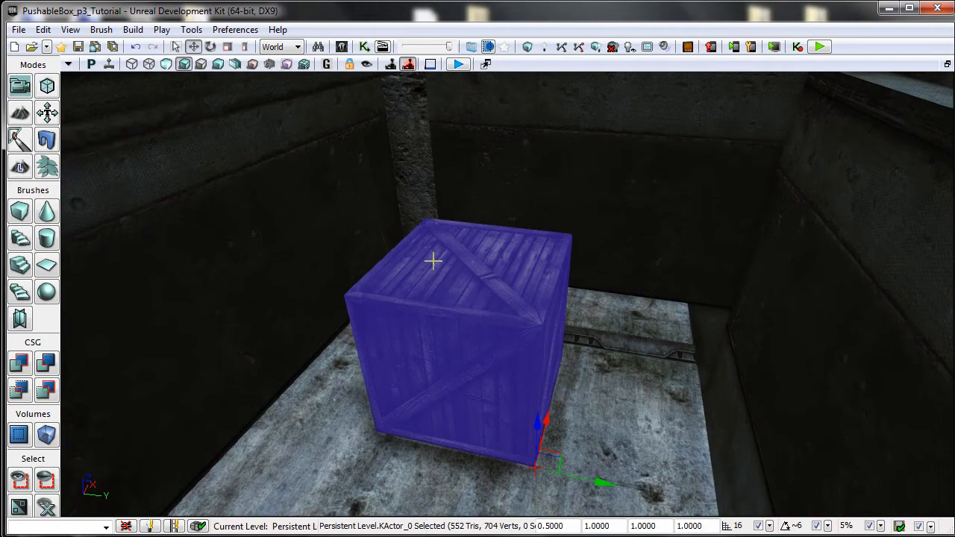
pyautogui.moveTo(483, 295)
pyautogui.mouseDown()
pyautogui.moveTo(492, 312)
pyautogui.moveTo(483, 296)
pyautogui.mouseUp()
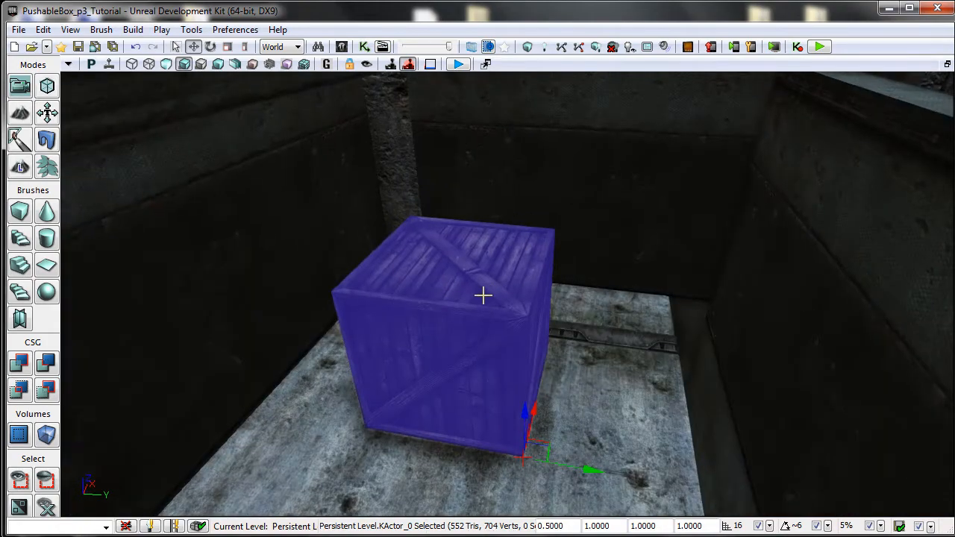
pyautogui.moveTo(468, 339); pyautogui.dragTo(467, 282, button='right')
pyautogui.moveTo(467, 282); pyautogui.dragTo(511, 368)
pyautogui.moveTo(512, 368); pyautogui.dragTo(543, 351, button='right')
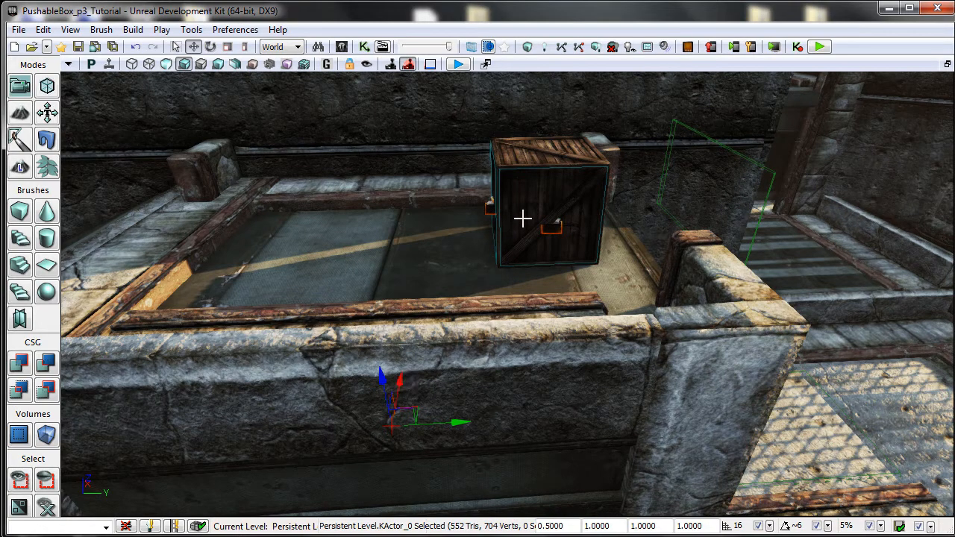
pyautogui.moveTo(487, 295); pyautogui.dragTo(562, 216, button='right')
pyautogui.moveTo(448, 336); pyautogui.dragTo(333, 275)
# Open the crate's properties and browse the KActor, Stay Upright Spring and Dynamic SMActor categories.
pyautogui.doubleClick(421, 333)
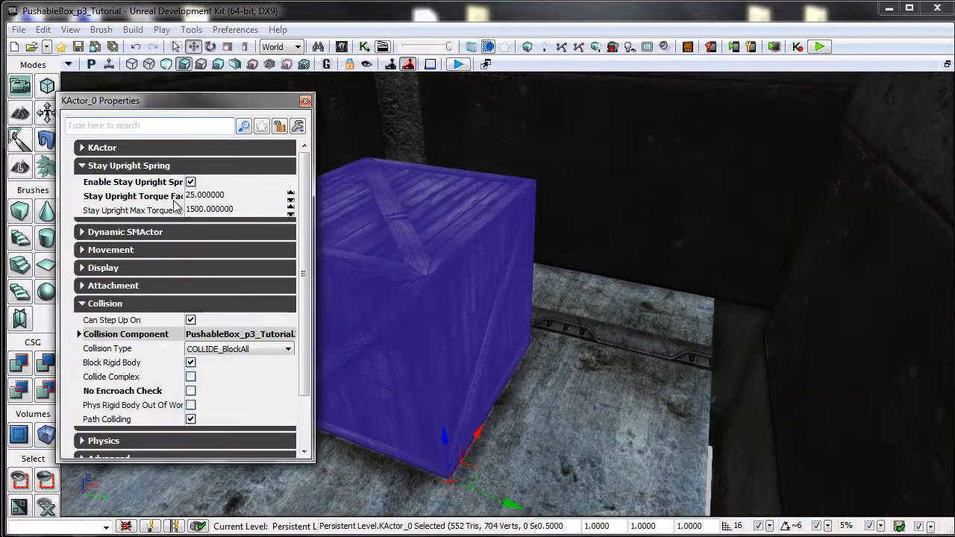
pyautogui.click(145, 168)
pyautogui.click(171, 256)
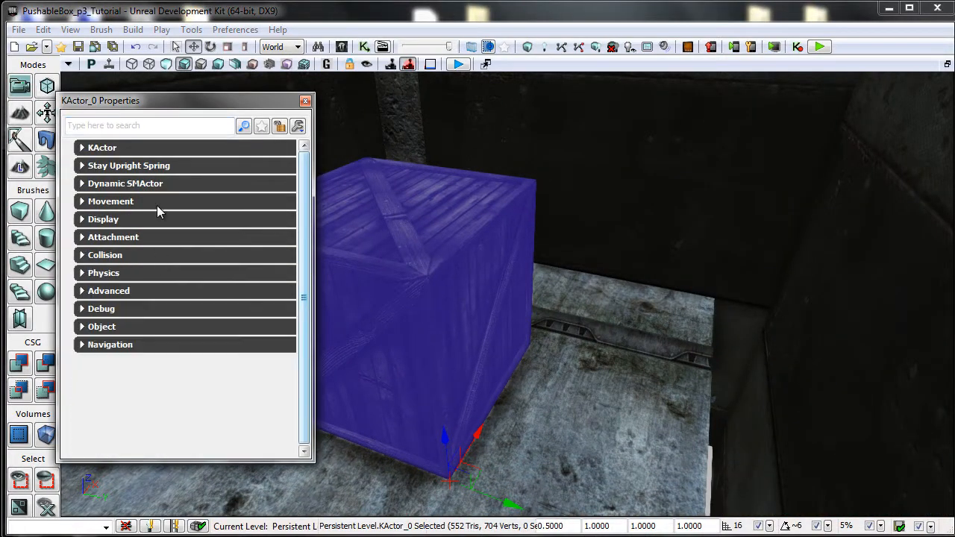
pyautogui.click(146, 148)
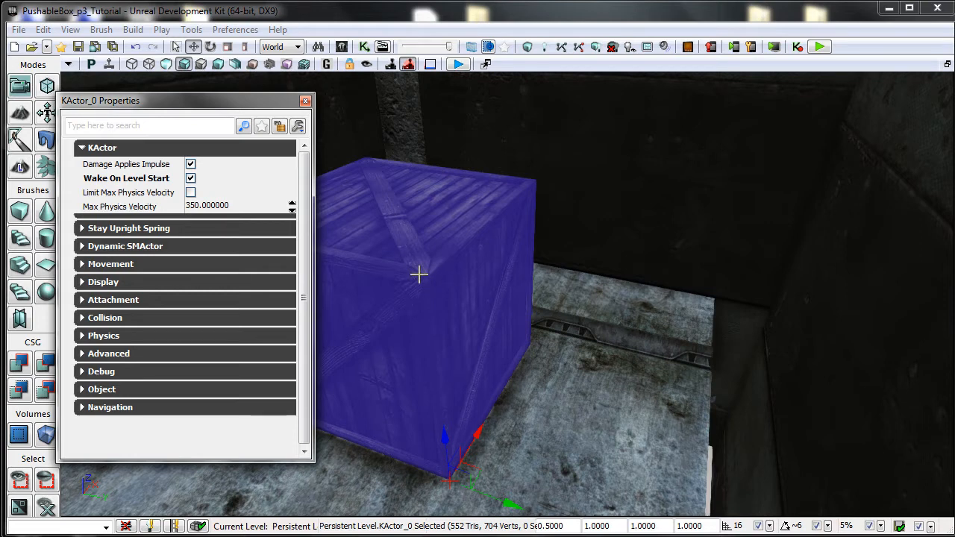
pyautogui.click(153, 148)
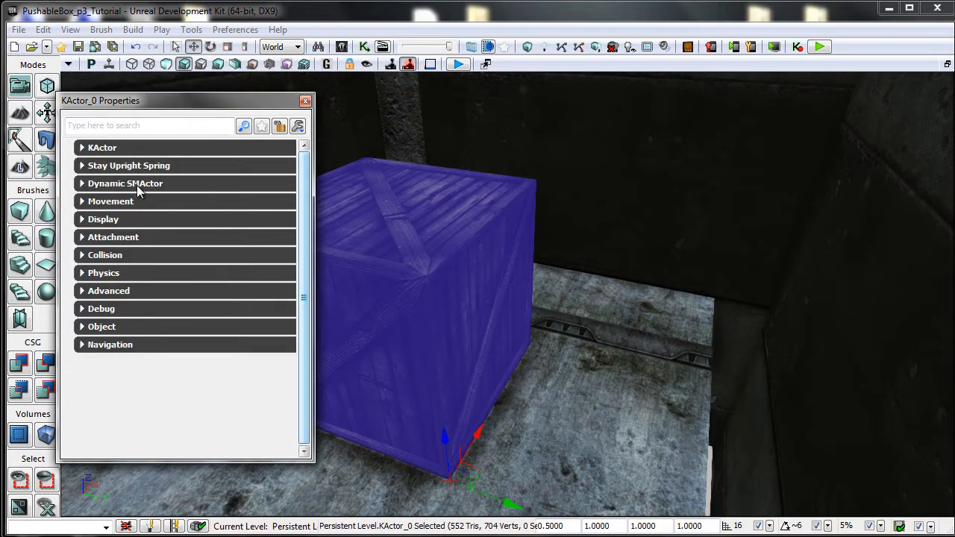
pyautogui.click(138, 185)
pyautogui.click(153, 166)
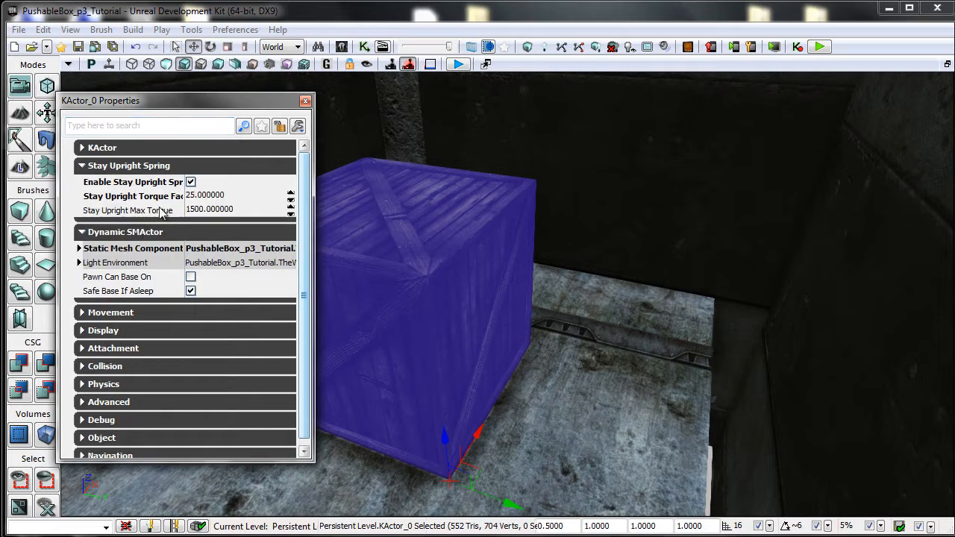
pyautogui.click(142, 234)
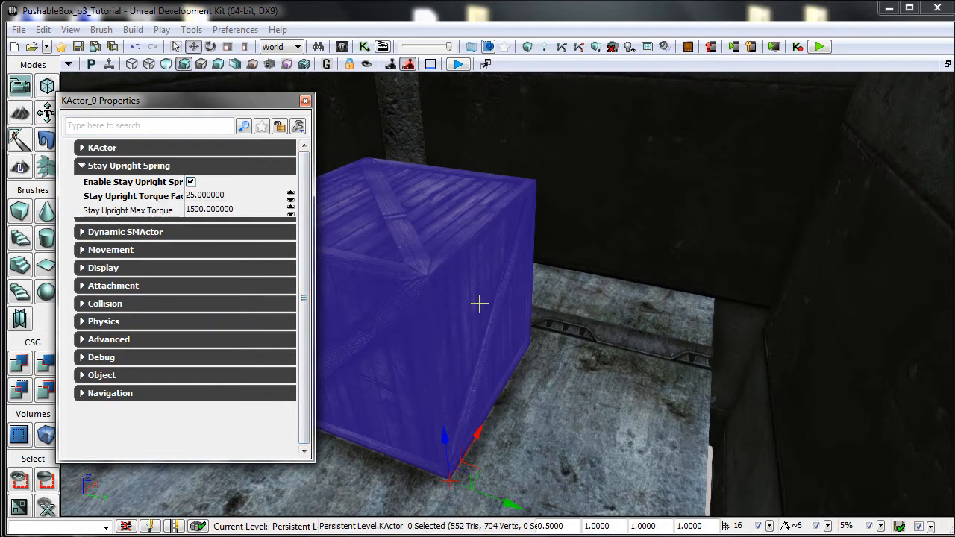
# Examine the crate's Stay Upright Torque Factor and Max Torque values, then collapse that category.
pyautogui.moveTo(480, 304); pyautogui.dragTo(487, 284)
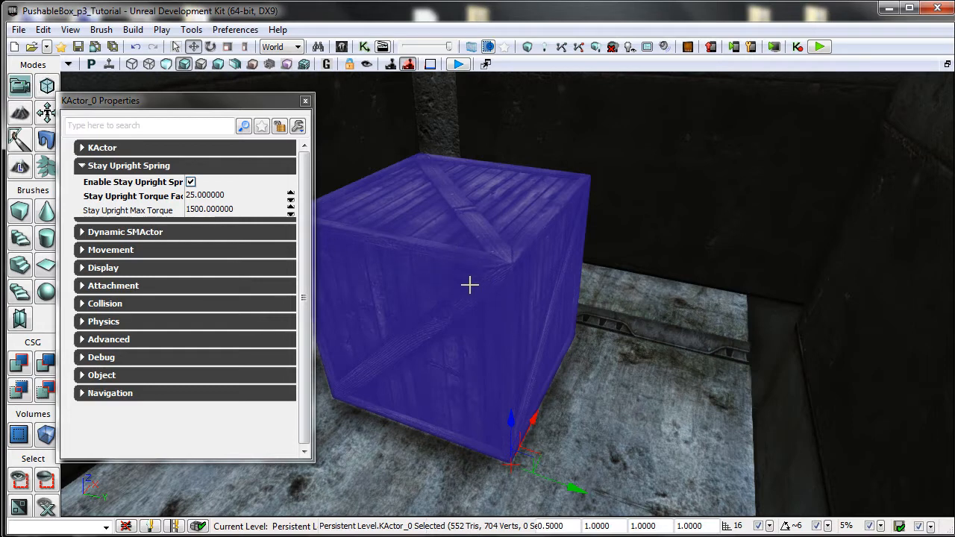
pyautogui.moveTo(471, 309)
pyautogui.mouseDown()
pyautogui.moveTo(469, 294)
pyautogui.moveTo(472, 311)
pyautogui.mouseUp()
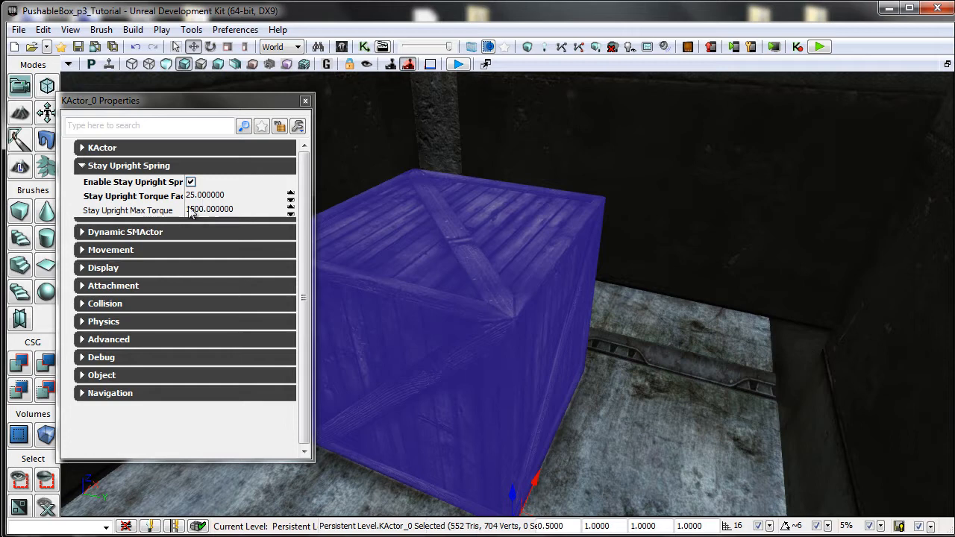
pyautogui.click(240, 196)
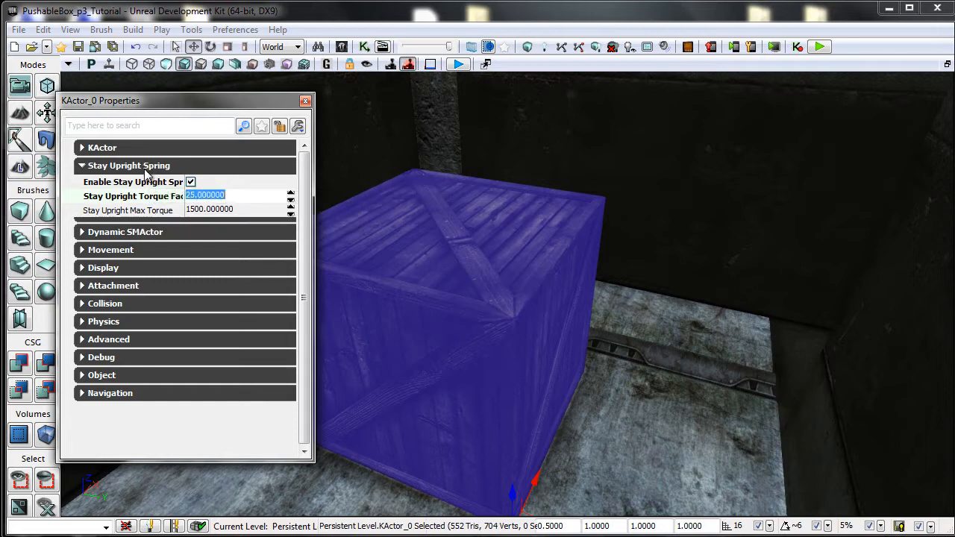
pyautogui.click(224, 207)
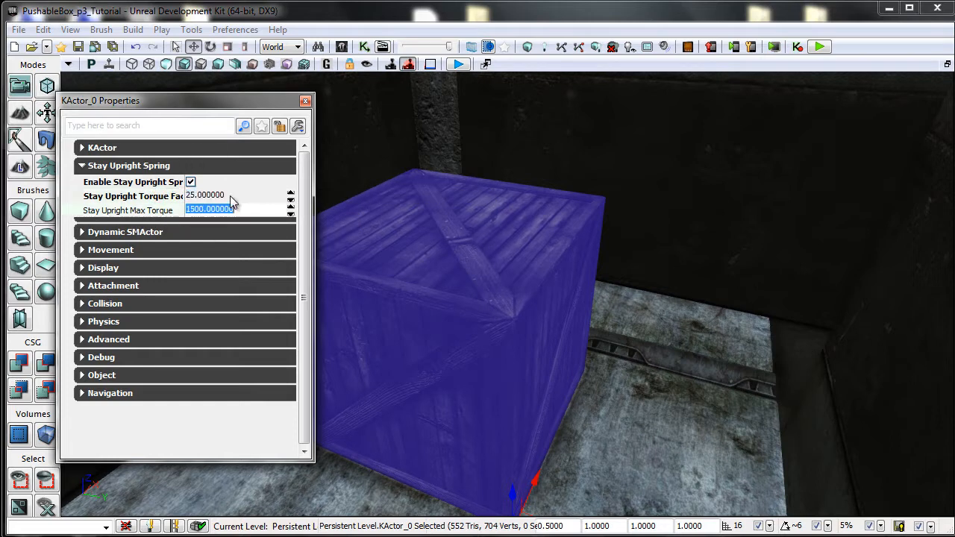
pyautogui.click(231, 197)
pyautogui.click(230, 208)
pyautogui.click(230, 199)
pyautogui.click(230, 210)
pyautogui.click(233, 199)
pyautogui.click(233, 211)
pyautogui.click(233, 198)
pyautogui.click(129, 166)
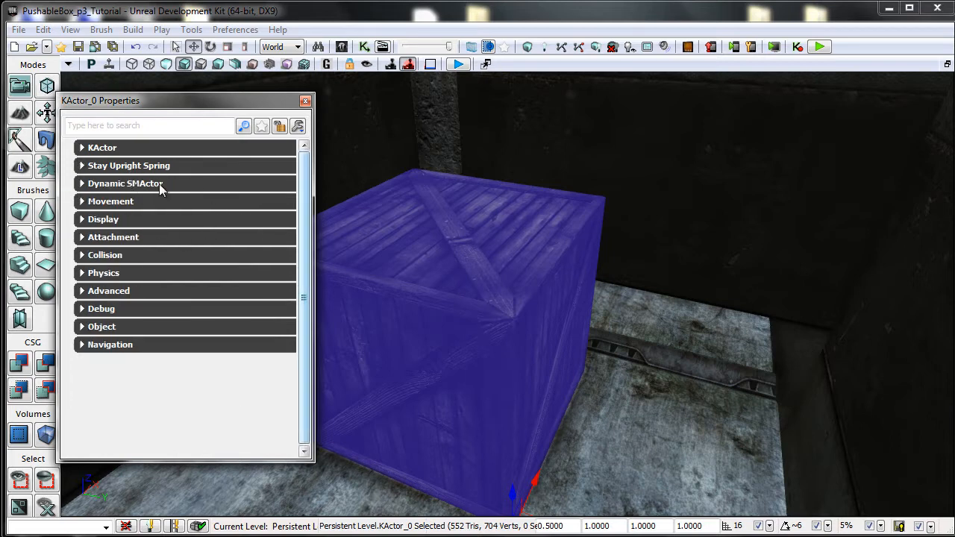
# Review the crate's Dynamic SMActor and Collision settings, then close the properties window.
pyautogui.click(159, 184)
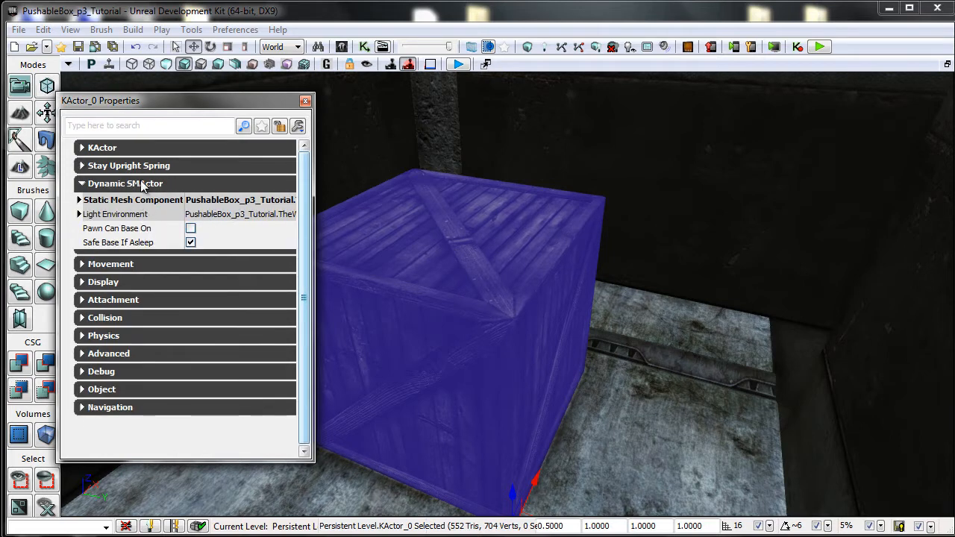
pyautogui.click(141, 184)
pyautogui.click(113, 255)
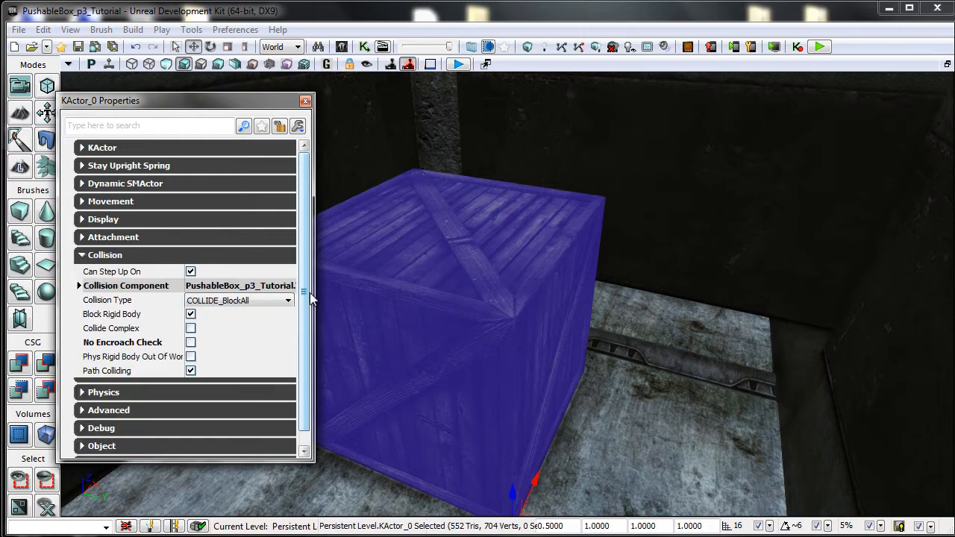
pyautogui.moveTo(457, 274); pyautogui.dragTo(463, 284)
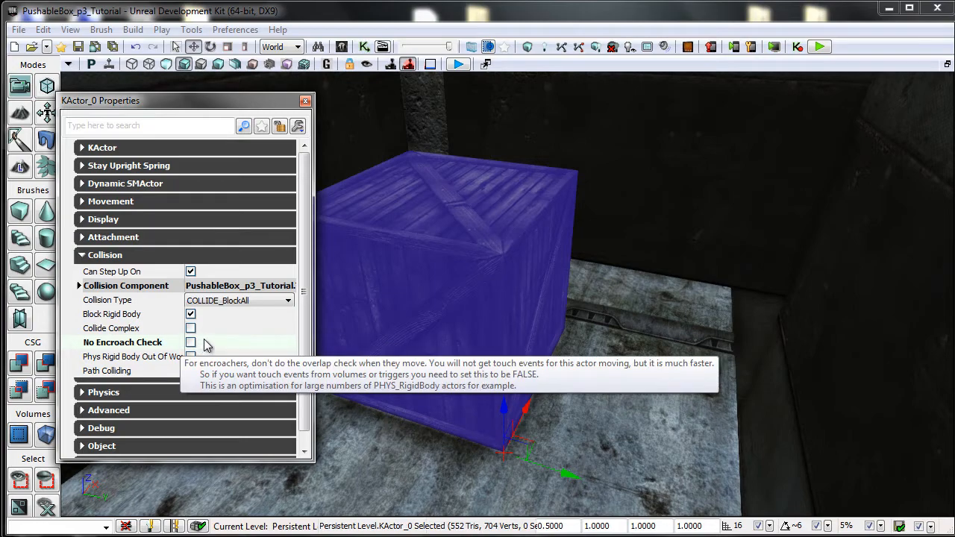
pyautogui.click(306, 102)
# Open the properties of the trigger volume beside the crate and collapse its categories.
pyautogui.moveTo(457, 218); pyautogui.dragTo(611, 224, button='right')
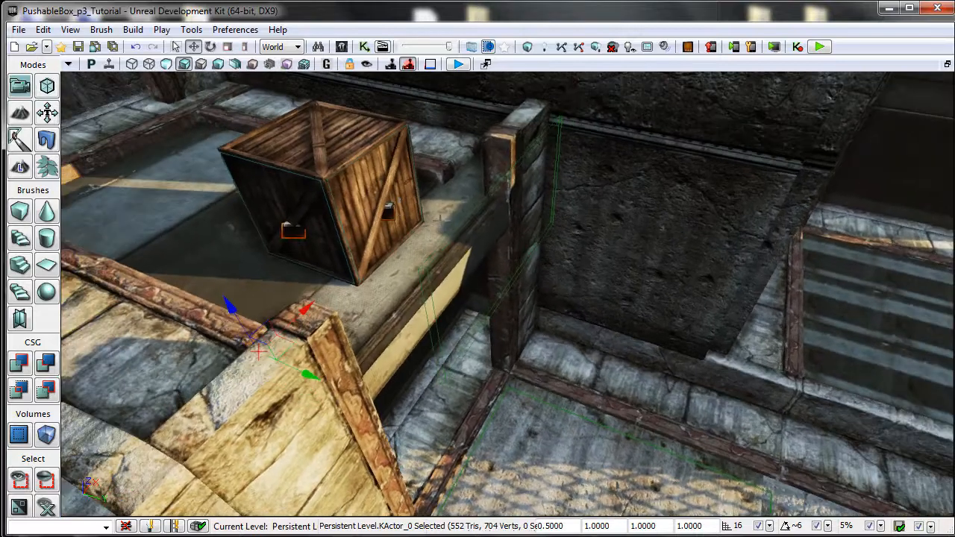
pyautogui.doubleClick(430, 296)
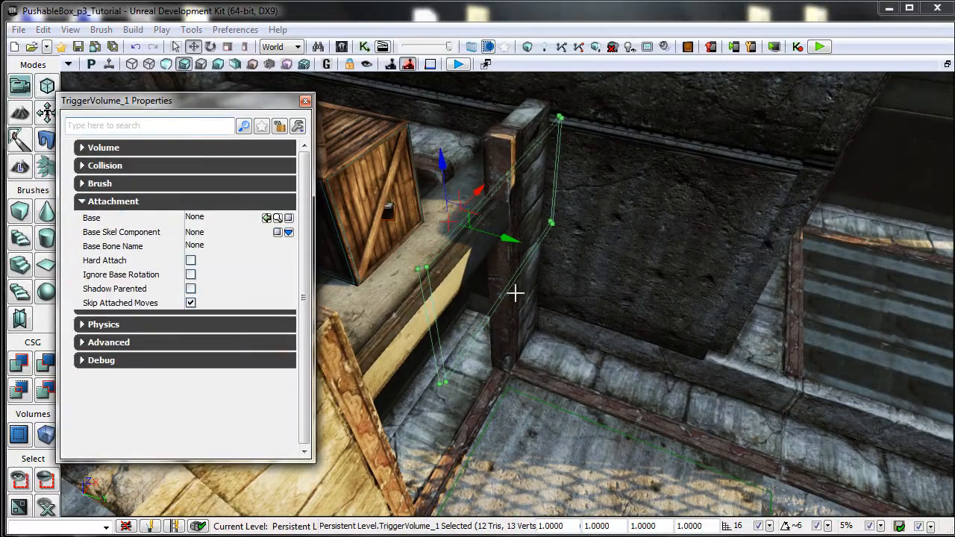
pyautogui.click(129, 201)
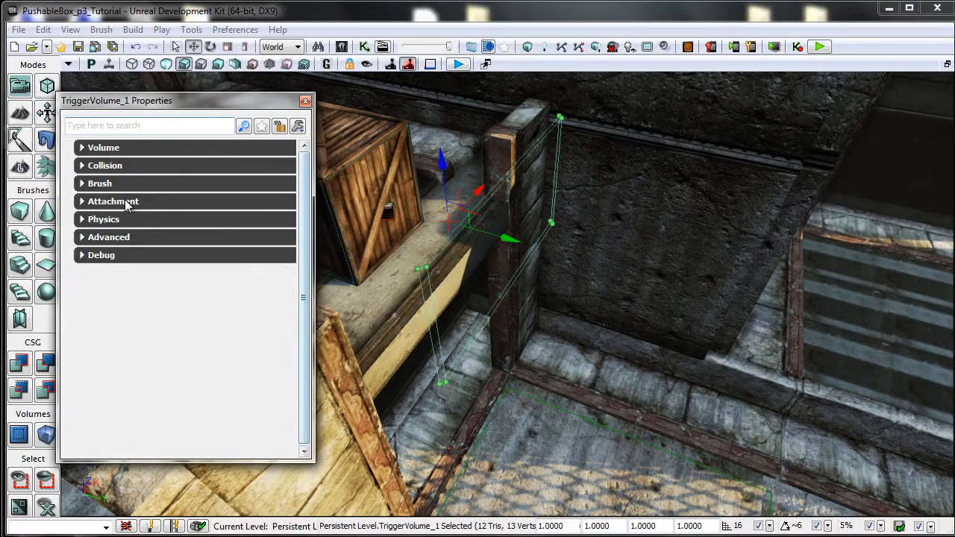
pyautogui.click(125, 154)
pyautogui.click(134, 149)
pyautogui.moveTo(486, 345); pyautogui.dragTo(490, 366, button='right')
pyautogui.moveTo(483, 371); pyautogui.dragTo(475, 331, button='middle')
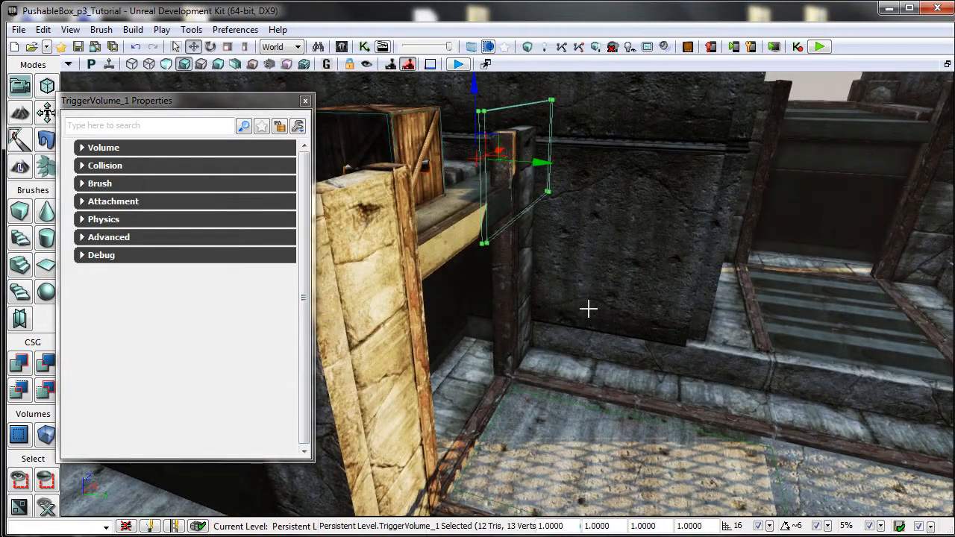
# Inspect the trigger volume's Collision and Volume categories, including Process All Actors.
pyautogui.click(125, 165)
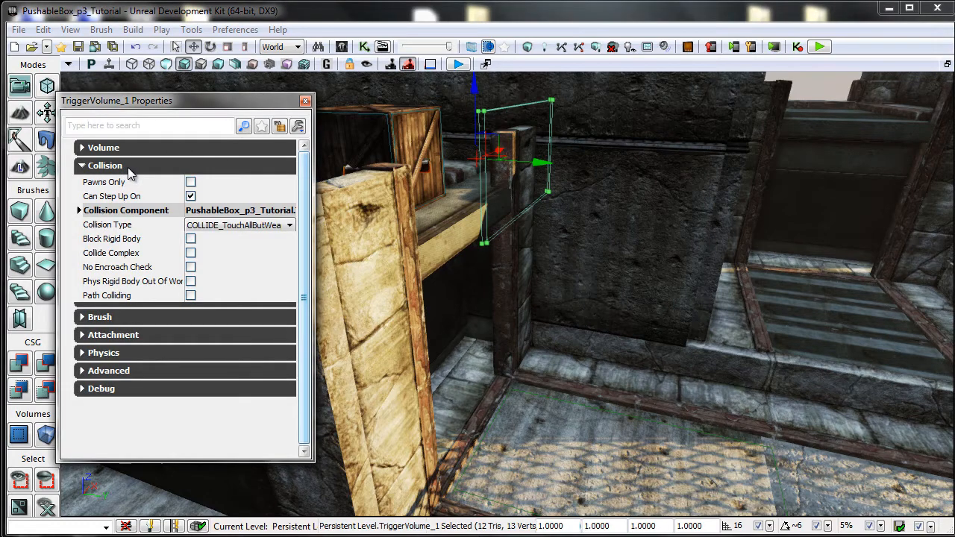
pyautogui.click(128, 167)
pyautogui.click(127, 148)
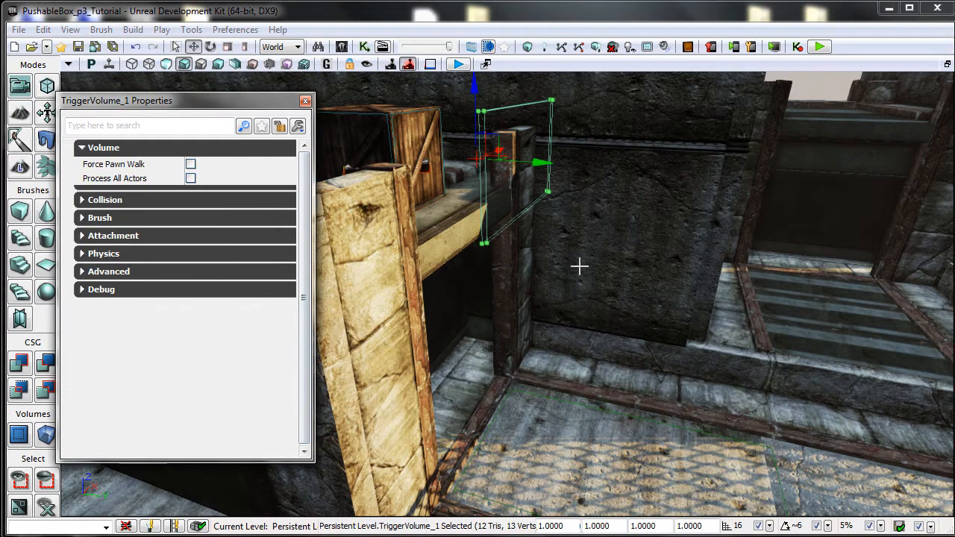
pyautogui.moveTo(577, 267)
pyautogui.mouseDown(button='right')
pyautogui.moveTo(597, 300)
pyautogui.moveTo(585, 241)
pyautogui.moveTo(559, 265)
pyautogui.moveTo(580, 291)
pyautogui.moveTo(581, 260)
pyautogui.mouseUp(button='right')
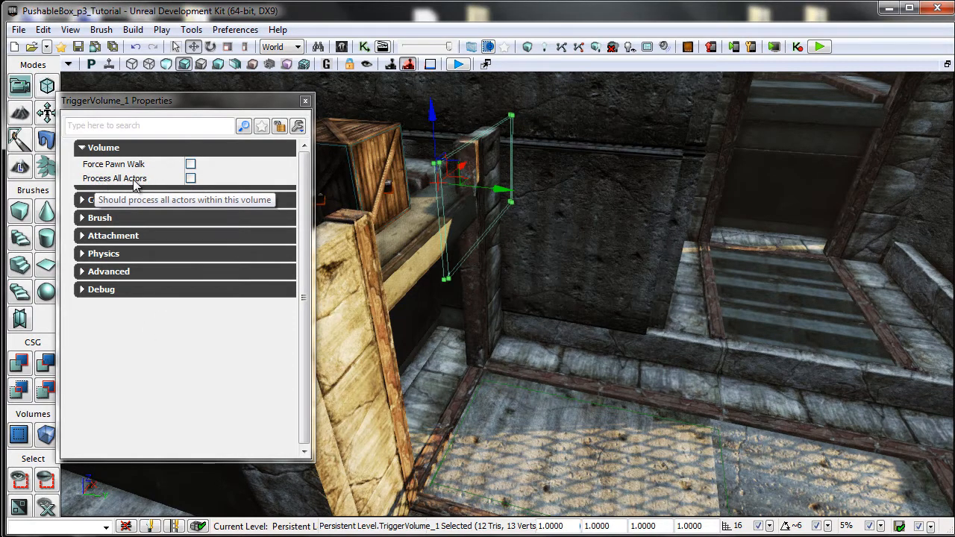
pyautogui.click(112, 148)
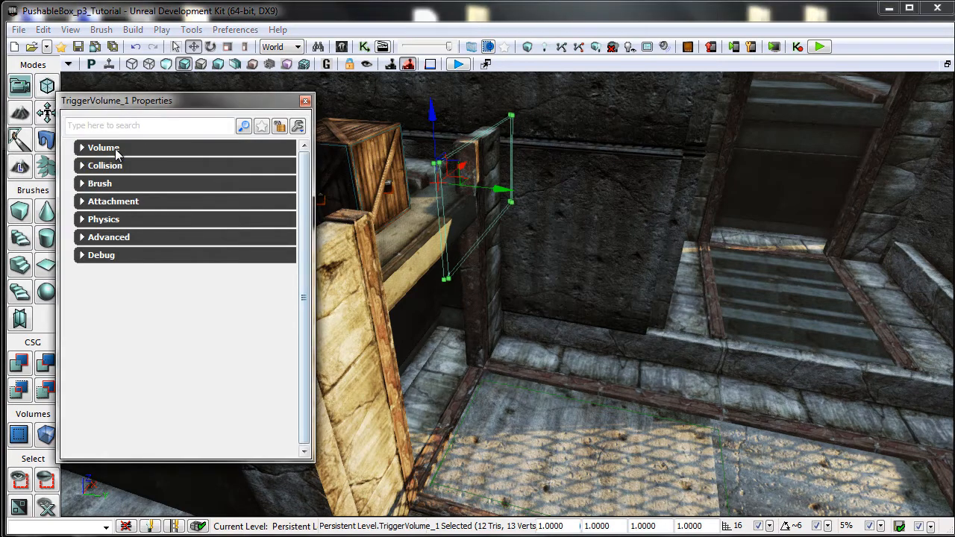
pyautogui.moveTo(443, 289)
pyautogui.mouseDown()
pyautogui.moveTo(431, 296)
pyautogui.moveTo(430, 283)
pyautogui.moveTo(442, 297)
pyautogui.mouseUp()
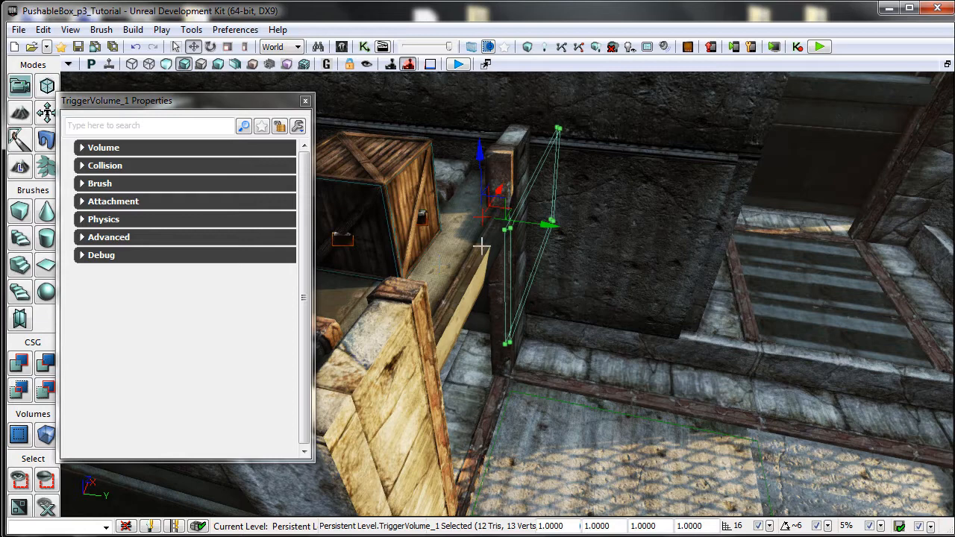
# Reopen the thin trigger volume's properties and expand its Volume category to view Process All Actors.
pyautogui.click(305, 100)
pyautogui.moveTo(421, 258); pyautogui.dragTo(418, 211)
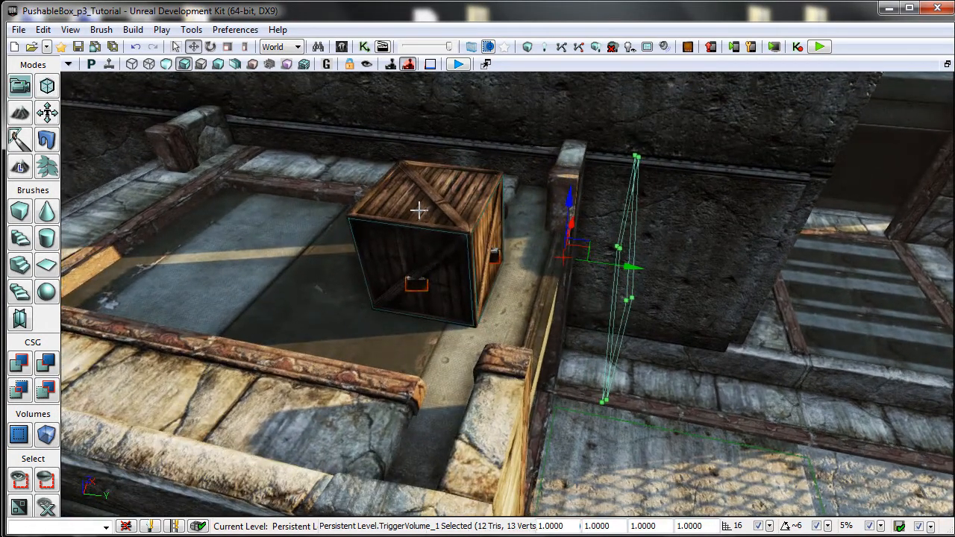
pyautogui.doubleClick(613, 303)
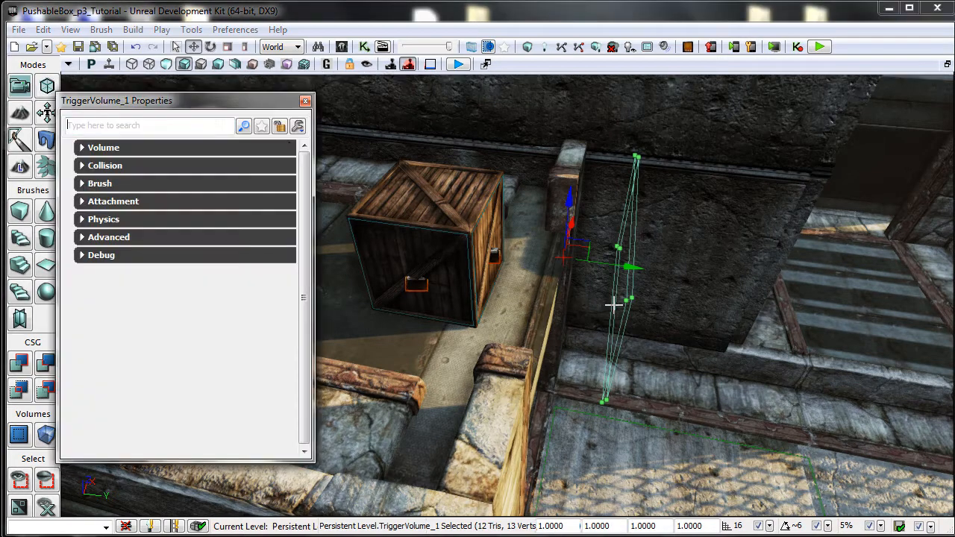
pyautogui.click(133, 148)
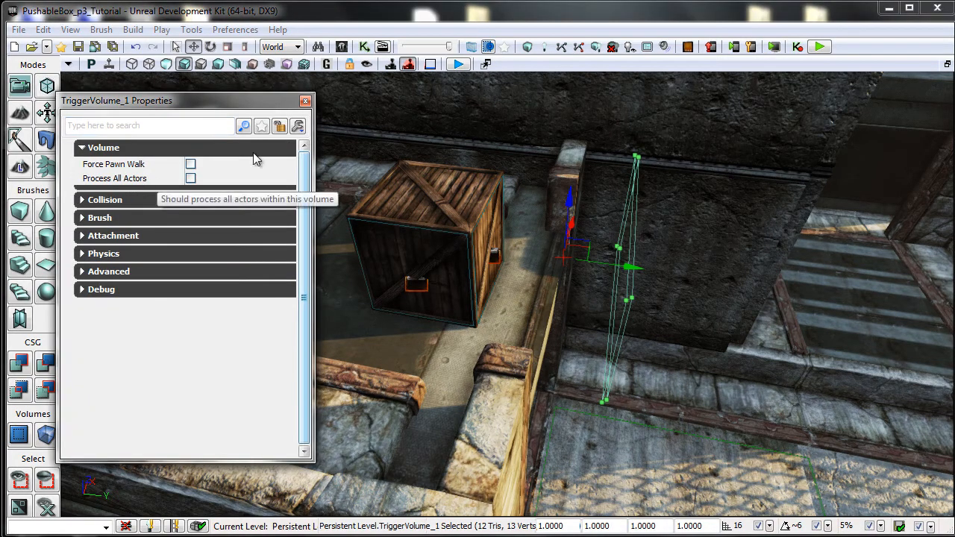
# Close the properties, select the floor trigger volume beyond the crate, and launch a play-in-editor test.
pyautogui.click(305, 100)
pyautogui.moveTo(373, 219); pyautogui.dragTo(450, 283)
pyautogui.click(619, 423)
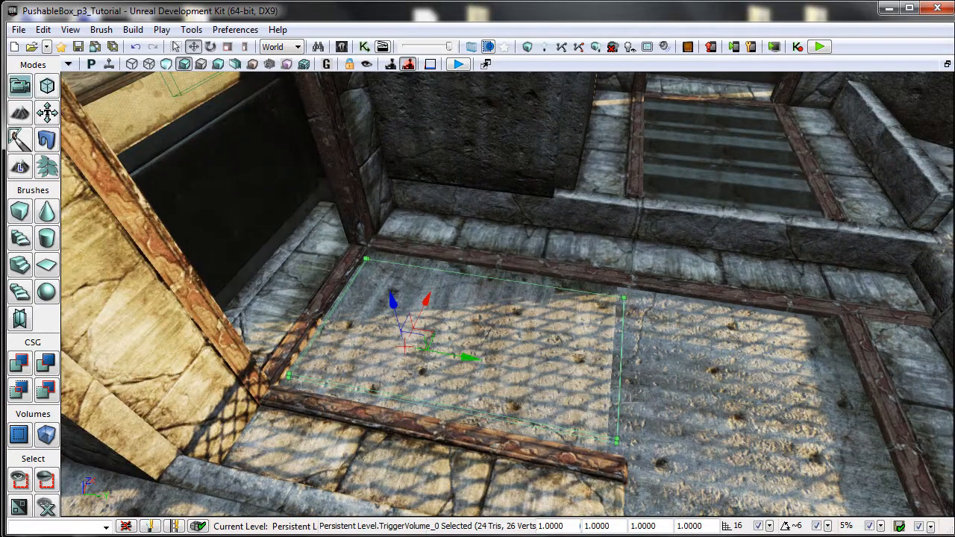
pyautogui.moveTo(698, 384); pyautogui.dragTo(655, 398, button='right')
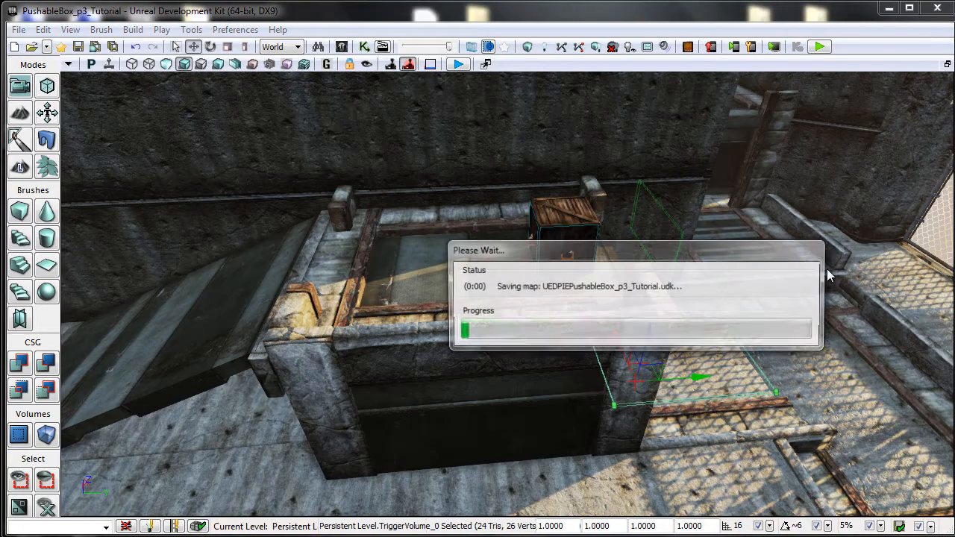
# Play-test walking to the crate, pushing it and jumping on it, then exit the preview.
pyautogui.press('w')
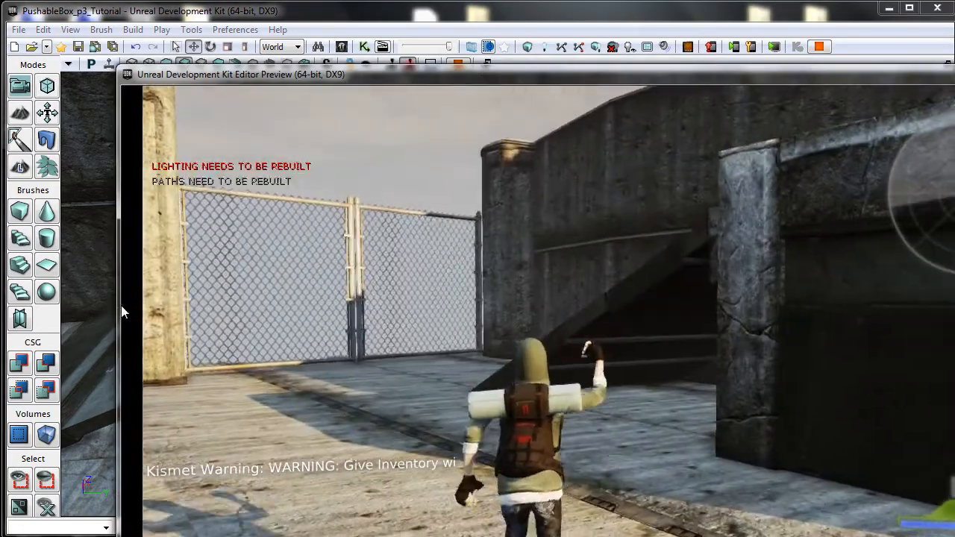
pyautogui.press('w')
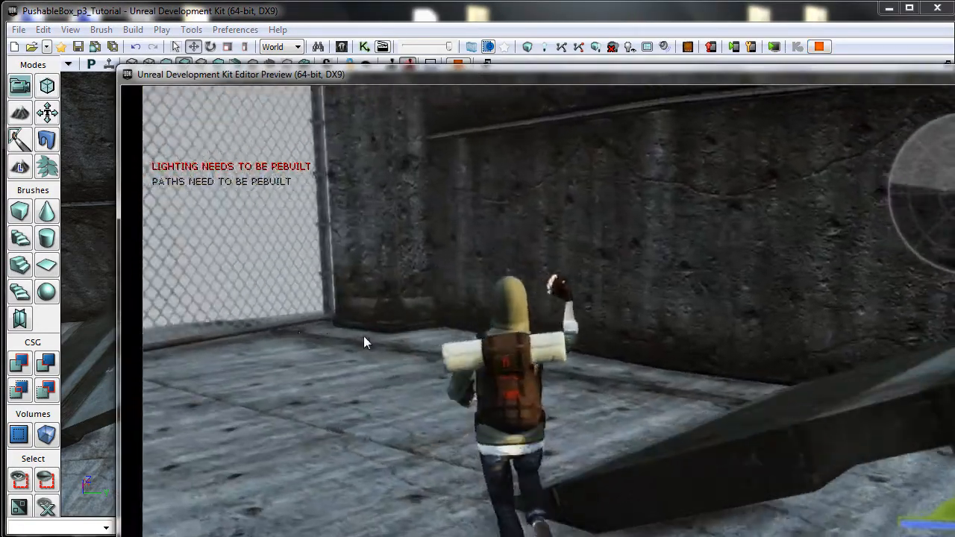
pyautogui.press('w')
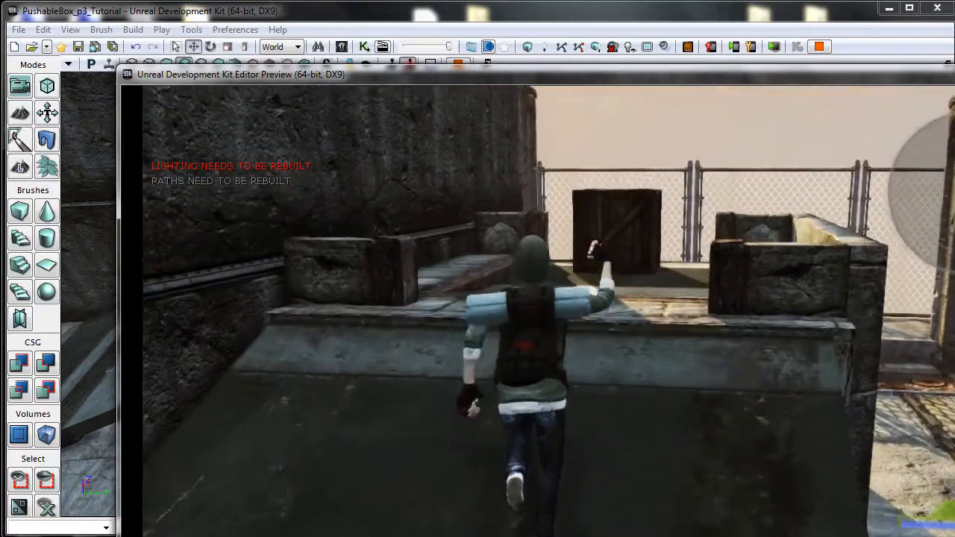
pyautogui.press('w')
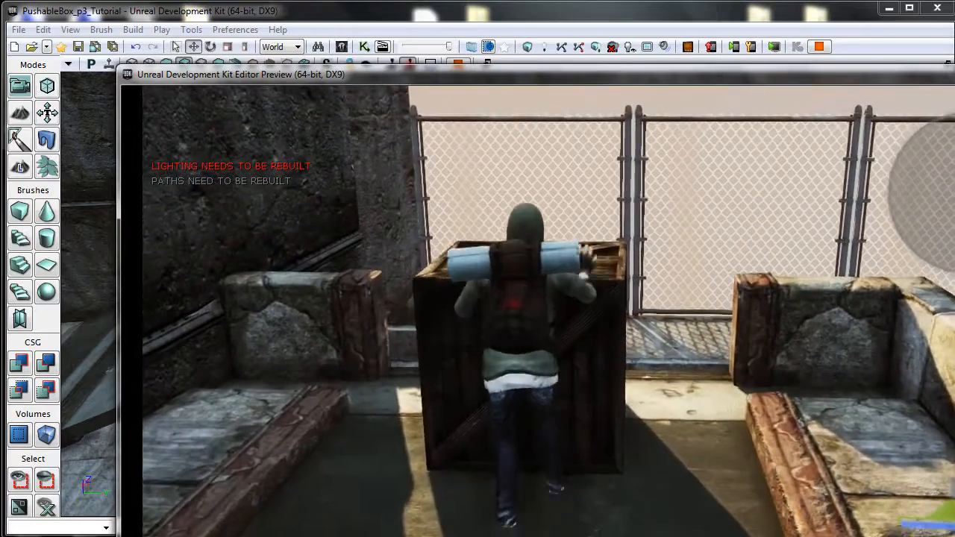
pyautogui.press('w')
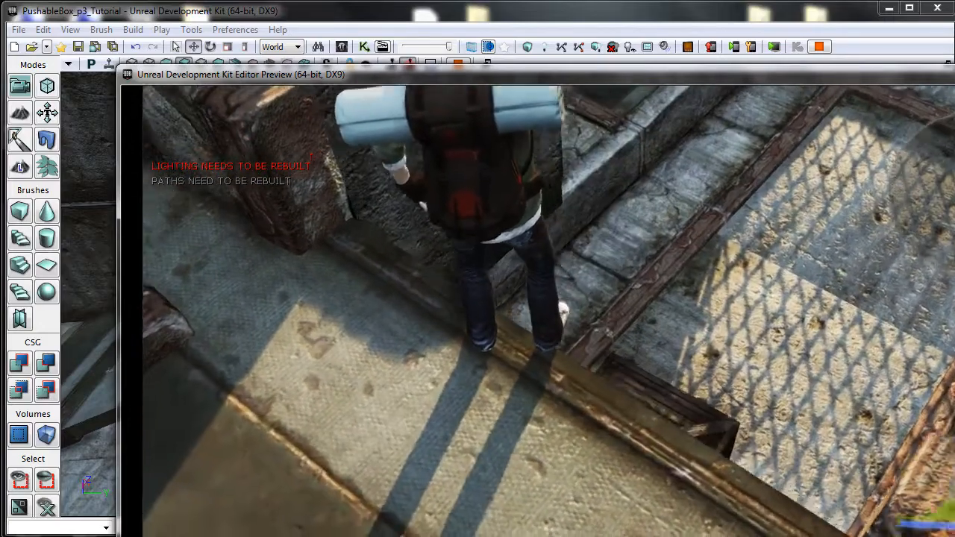
pyautogui.press('w')
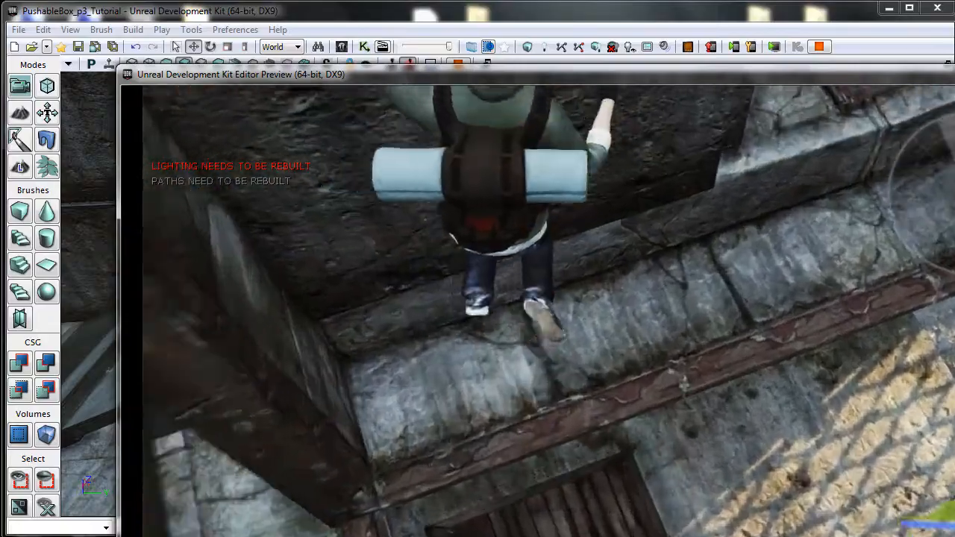
pyautogui.press('w')
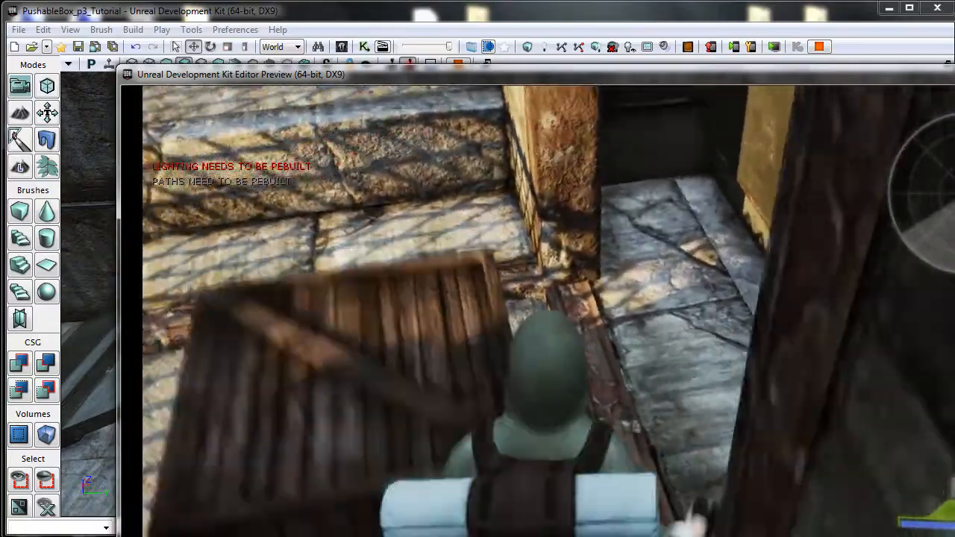
pyautogui.press('space')
pyautogui.press('space')
pyautogui.press('w')
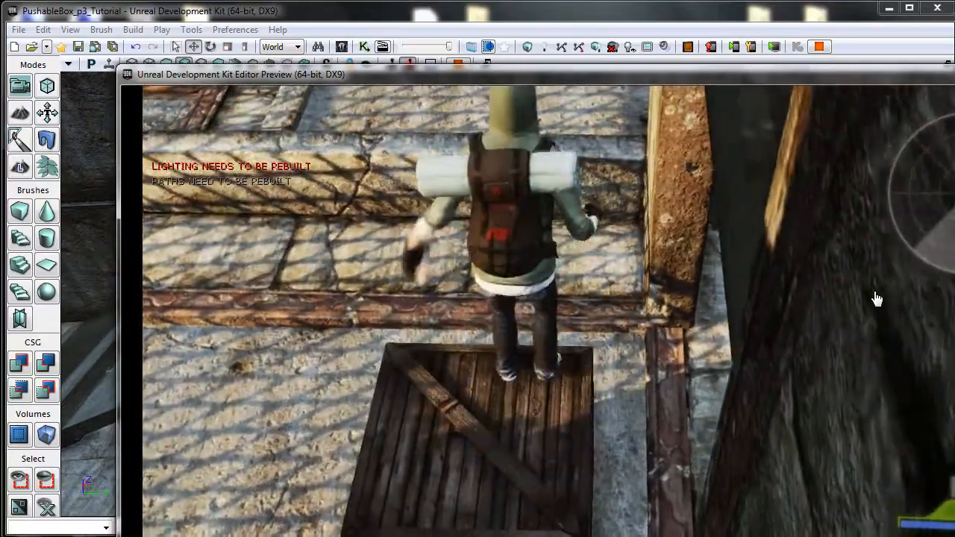
pyautogui.press('w')
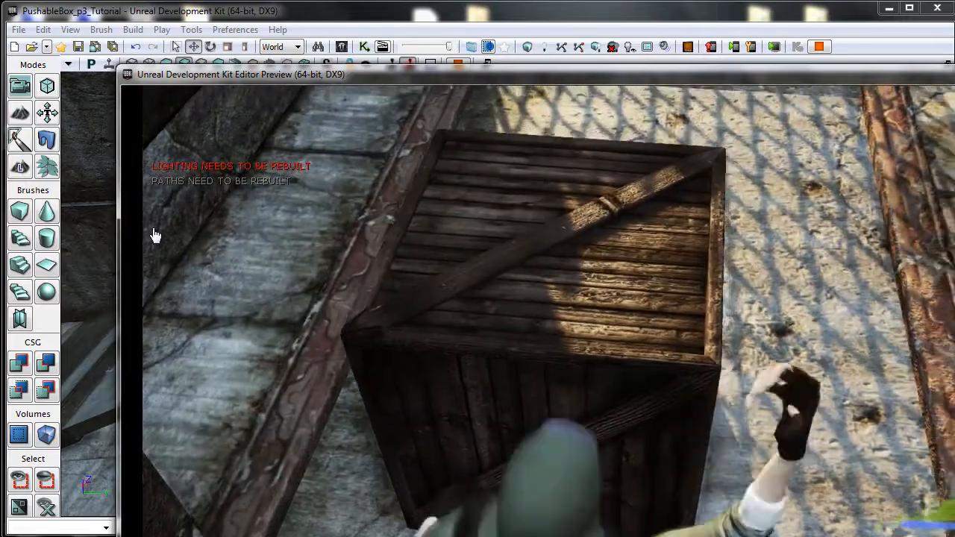
pyautogui.press('w')
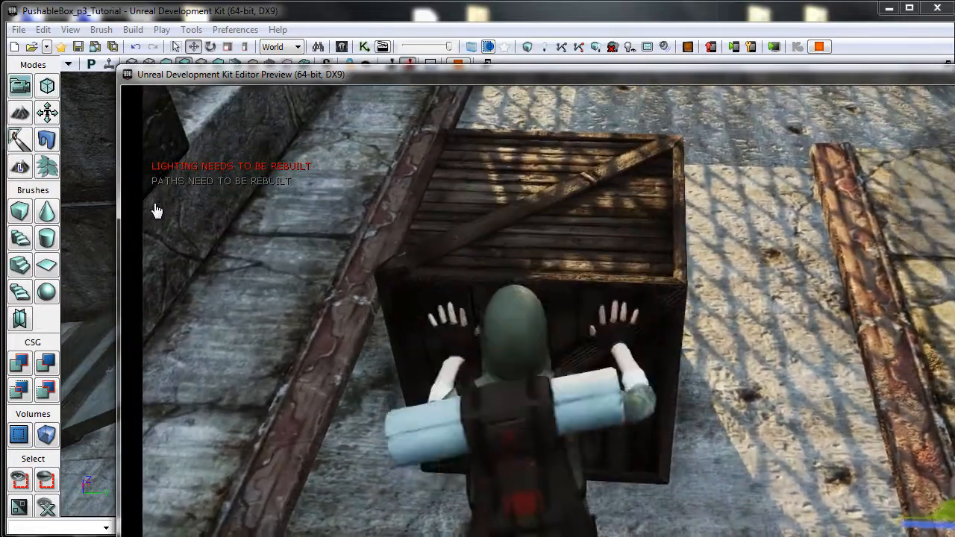
pyautogui.press('w')
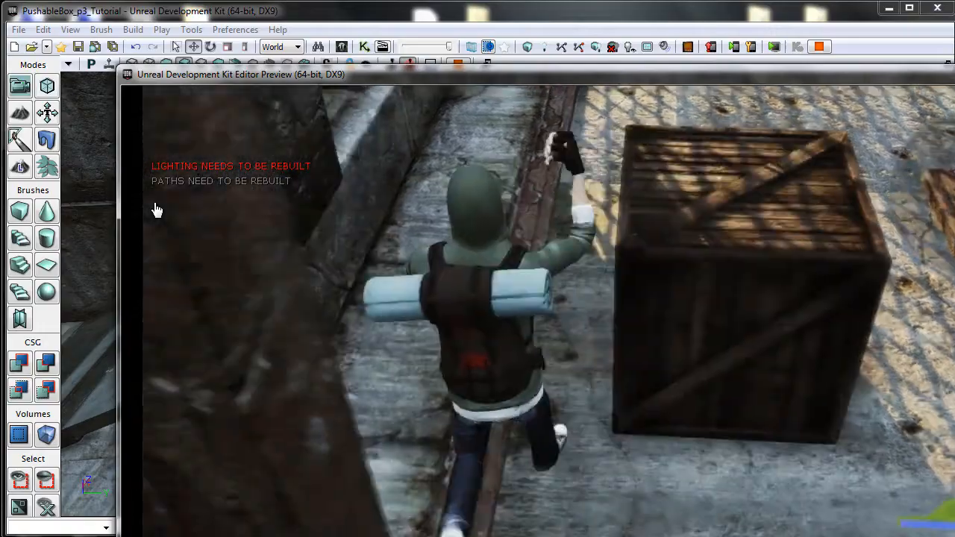
pyautogui.press('w')
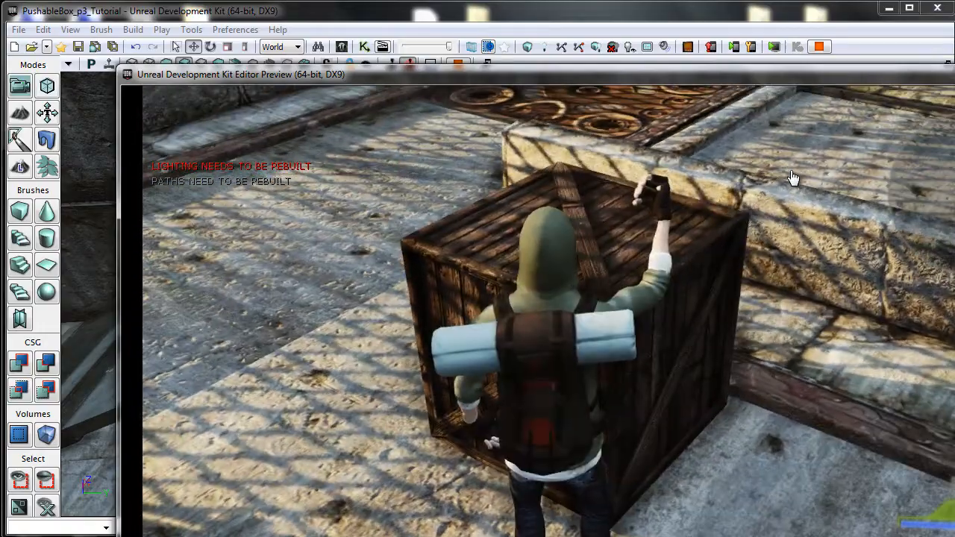
pyautogui.press('Escape')
# Open Kismet and navigate to the Box fall comment block with the trigger volume touch events.
pyautogui.click(364, 46)
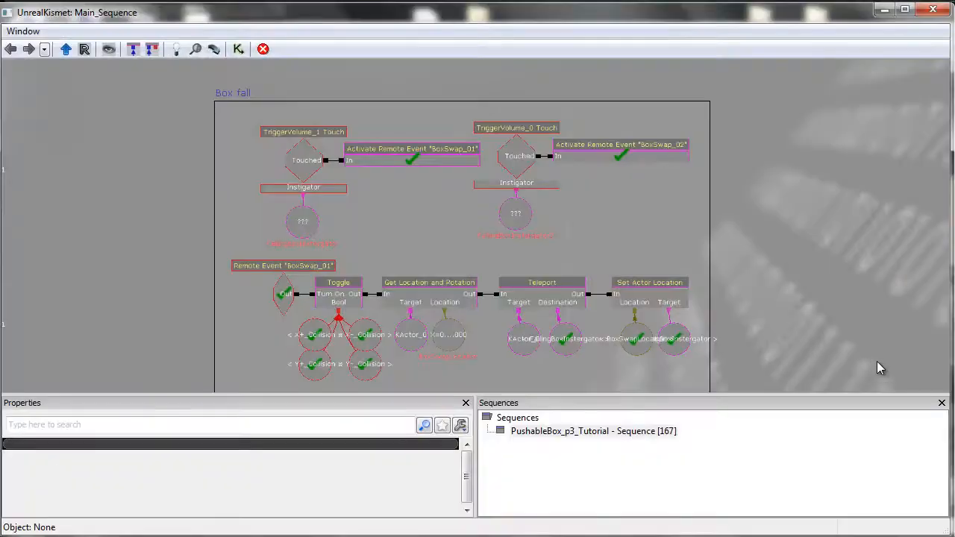
pyautogui.scroll(-3, 784, 237)
pyautogui.moveTo(773, 224); pyautogui.dragTo(748, 188)
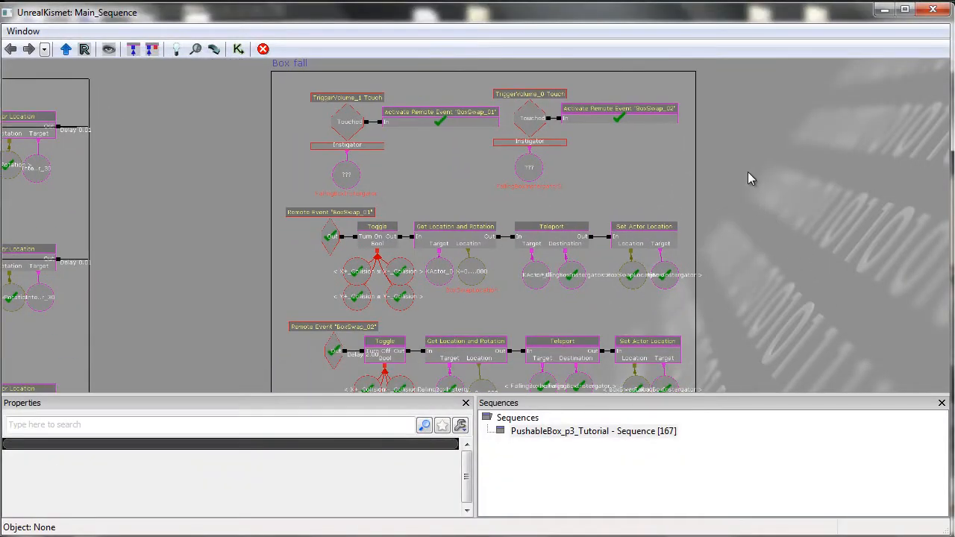
pyautogui.scroll(-2, 742, 160)
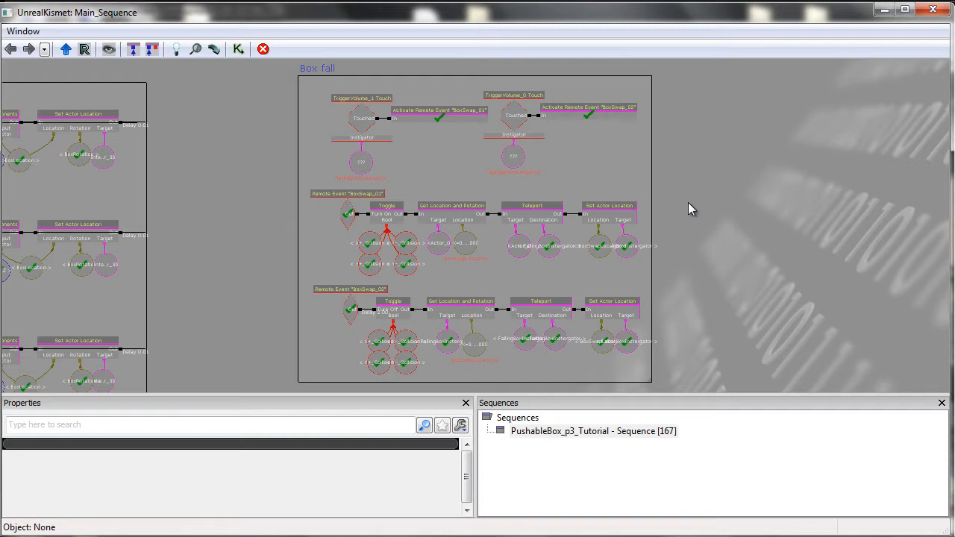
pyautogui.moveTo(619, 177); pyautogui.dragTo(631, 198)
pyautogui.scroll(5, 421, 191)
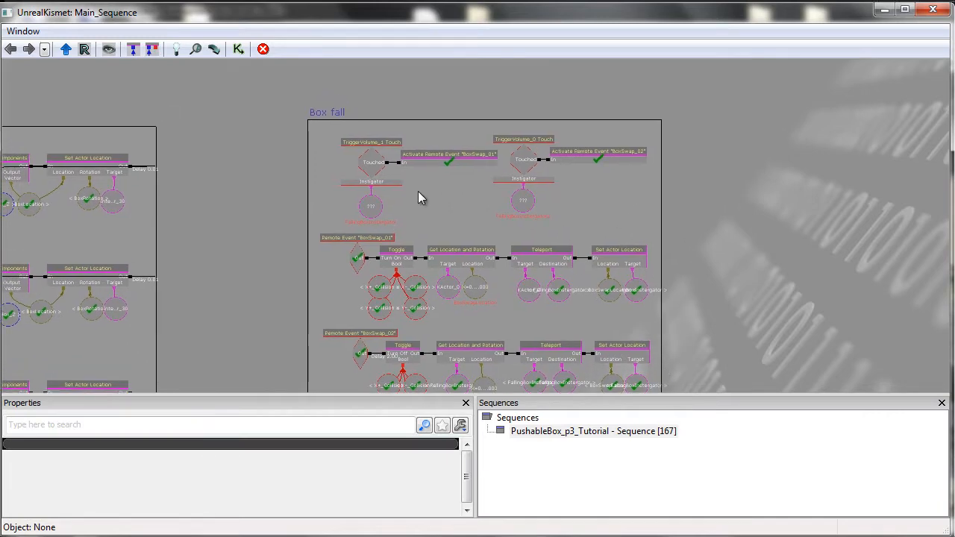
pyautogui.scroll(1, 441, 189)
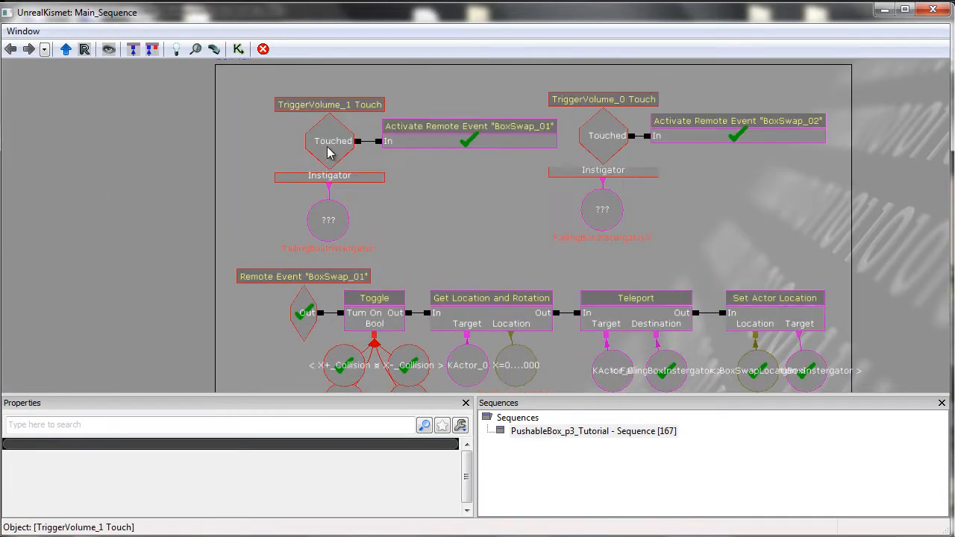
# Select the trigger touch events and their instigator variables, expanding Touch Types to view Class Proximity Types.
pyautogui.click(327, 147)
pyautogui.keyDown('ctrl'); pyautogui.click(326, 228); pyautogui.keyUp('ctrl')
pyautogui.click(462, 179)
pyautogui.click(599, 140)
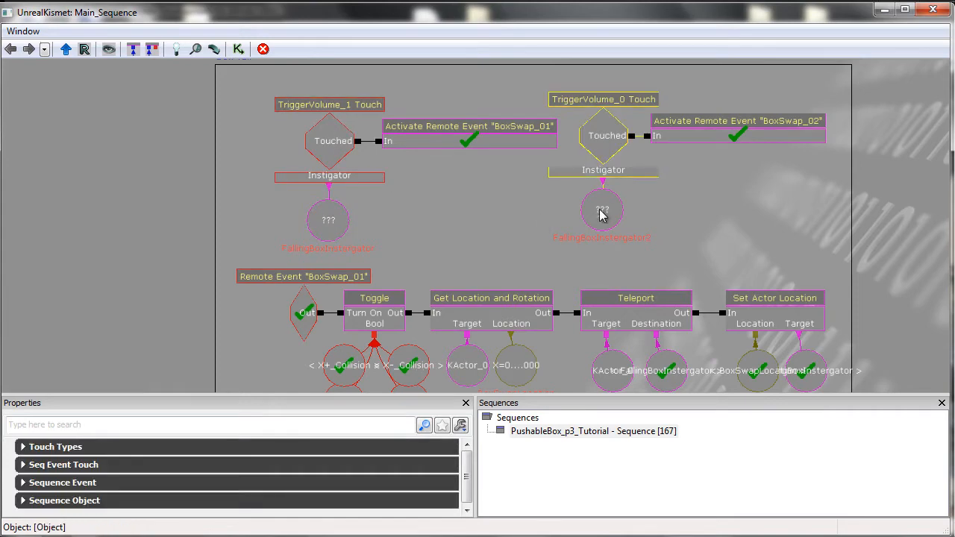
pyautogui.click(601, 215)
pyautogui.click(592, 159)
pyautogui.click(324, 168)
pyautogui.click(86, 447)
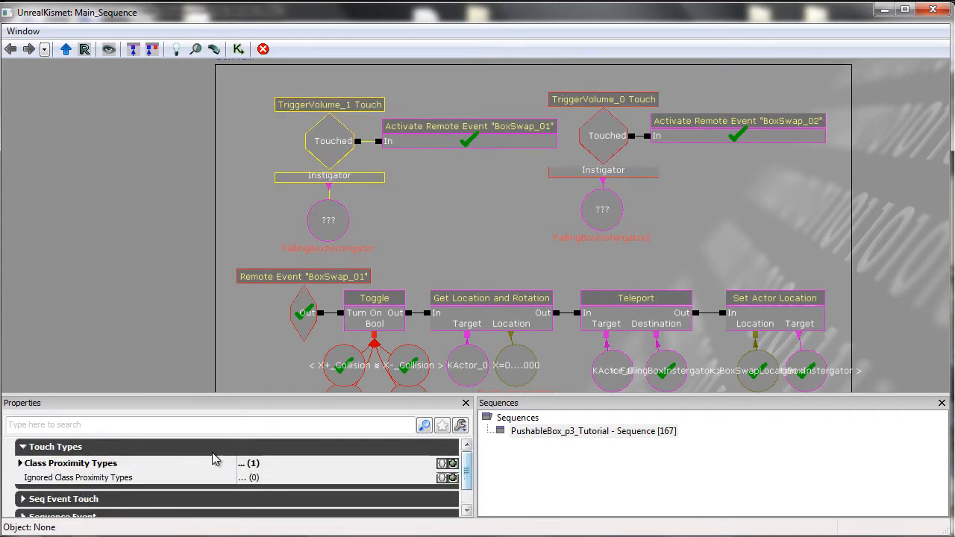
pyautogui.click(113, 463)
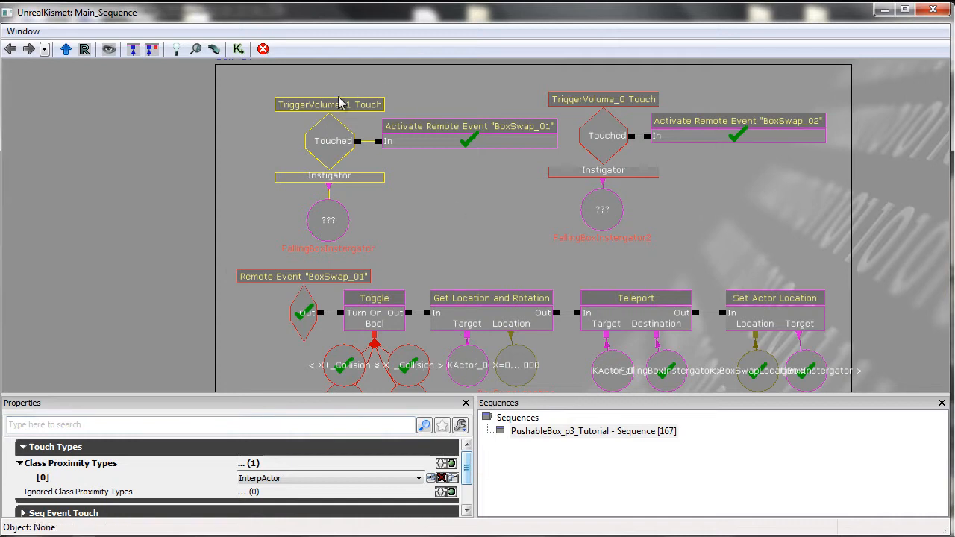
# Compare the Class Proximity Types of the TriggerVolume_0 Touch and TriggerVolume_1 Touch events, then collapse Touch Types.
pyautogui.click(592, 138)
pyautogui.click(335, 170)
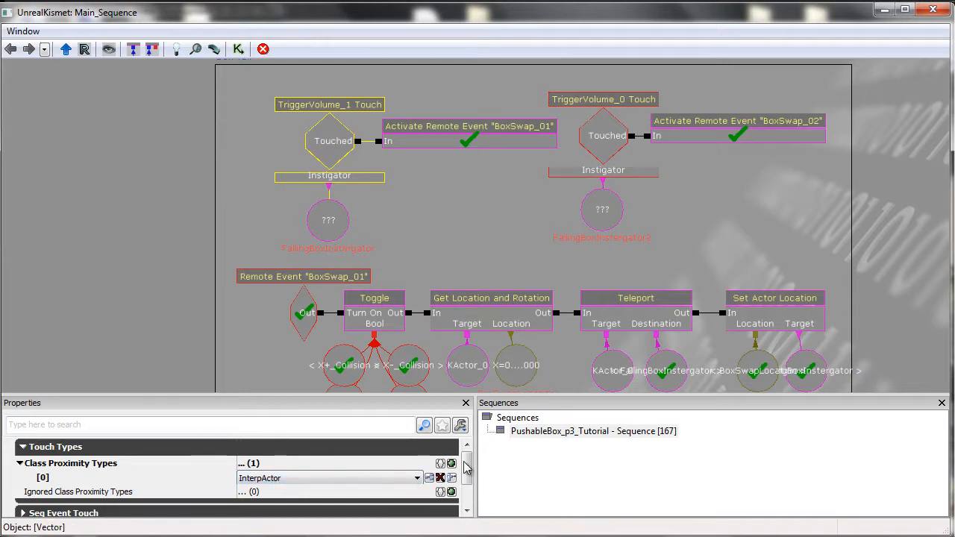
pyautogui.moveTo(468, 467); pyautogui.dragTo(467, 466)
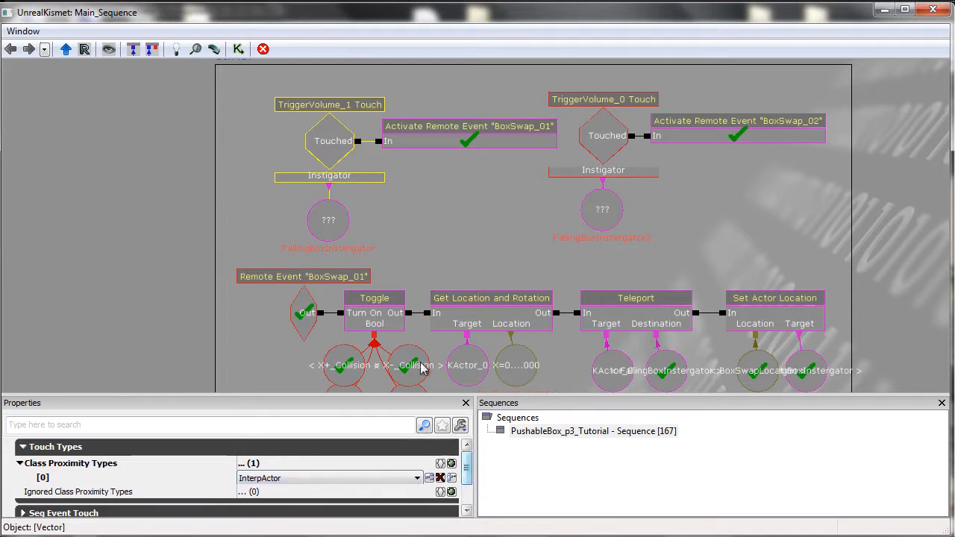
pyautogui.click(444, 223)
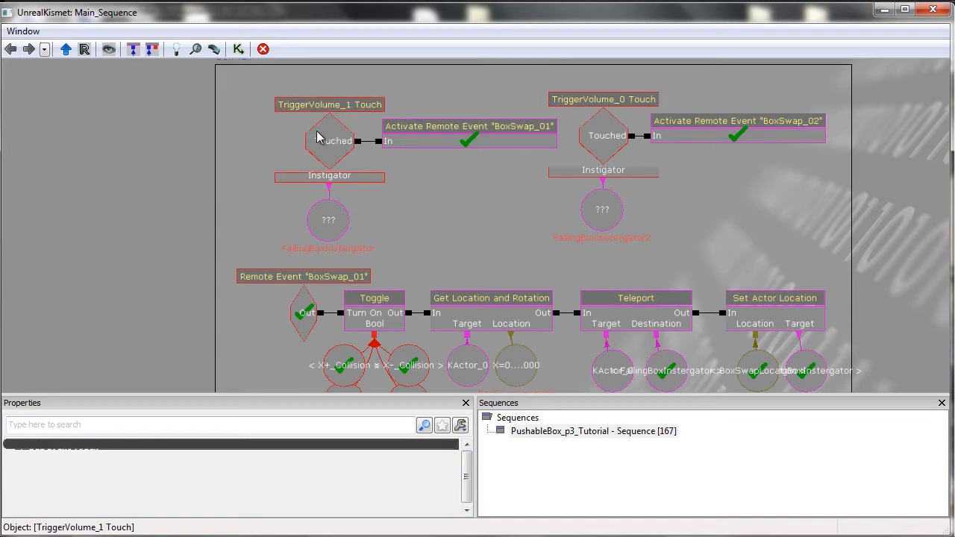
pyautogui.click(320, 138)
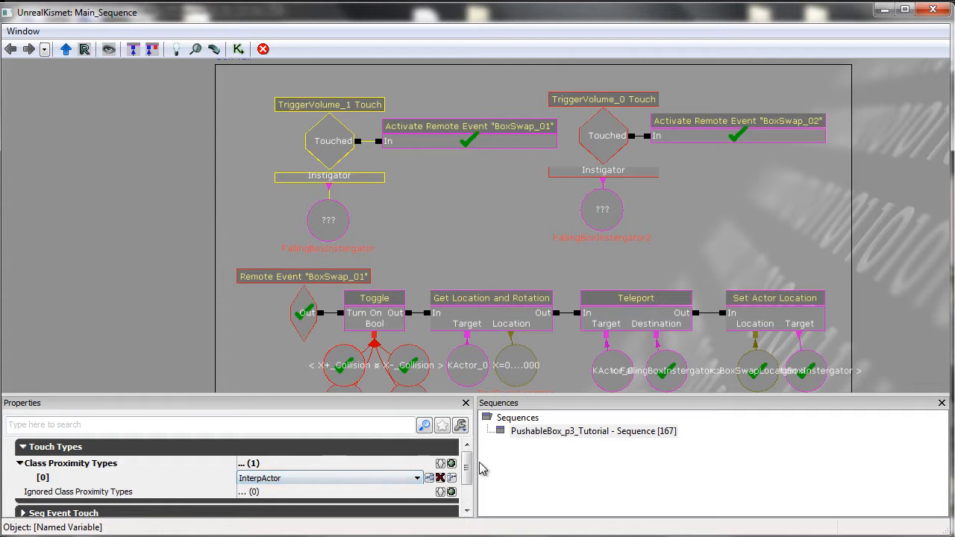
pyautogui.moveTo(468, 471); pyautogui.dragTo(467, 471)
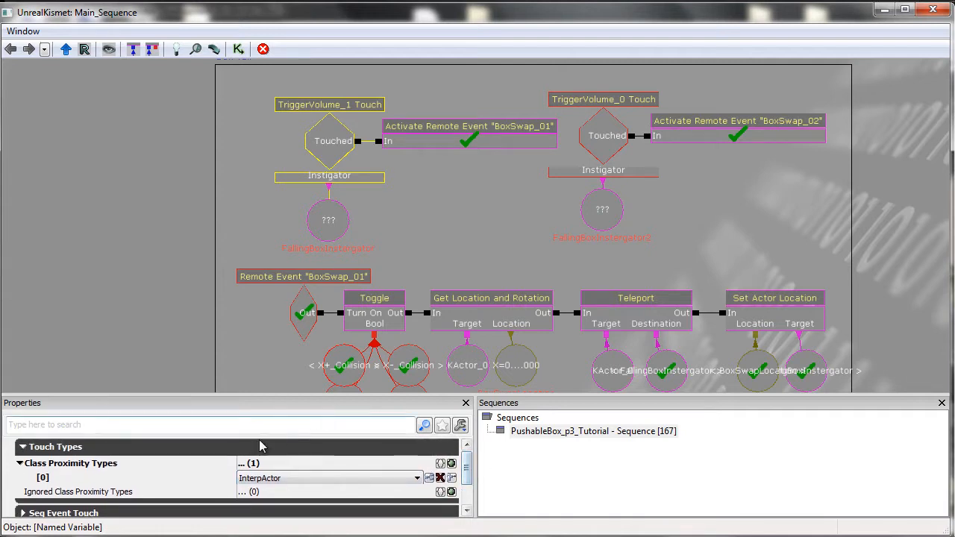
pyautogui.click(224, 452)
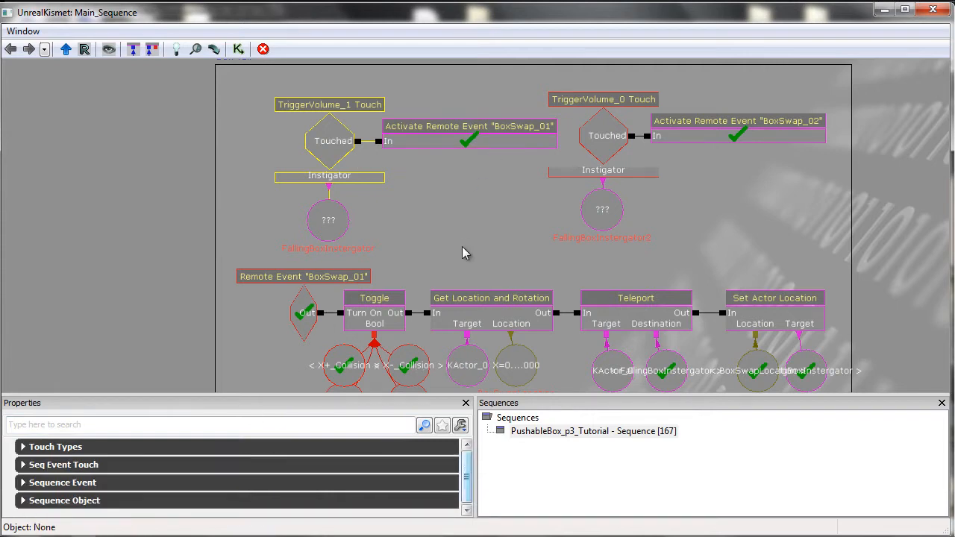
# Inspect the Activate Remote Event targets and the touch event's Sequence Event settings such as Max Trigger Count and Re Trigger Delay.
pyautogui.click(448, 130)
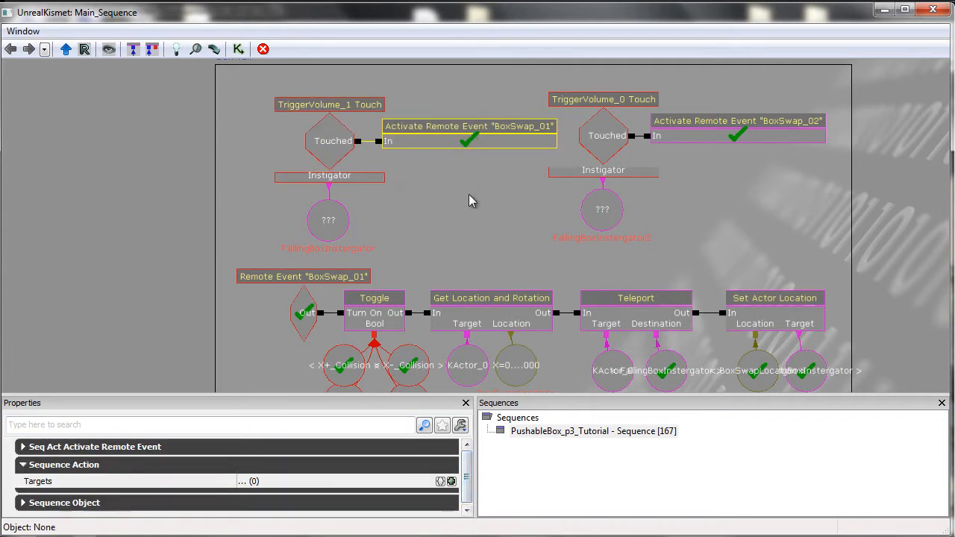
pyautogui.click(334, 159)
pyautogui.click(121, 485)
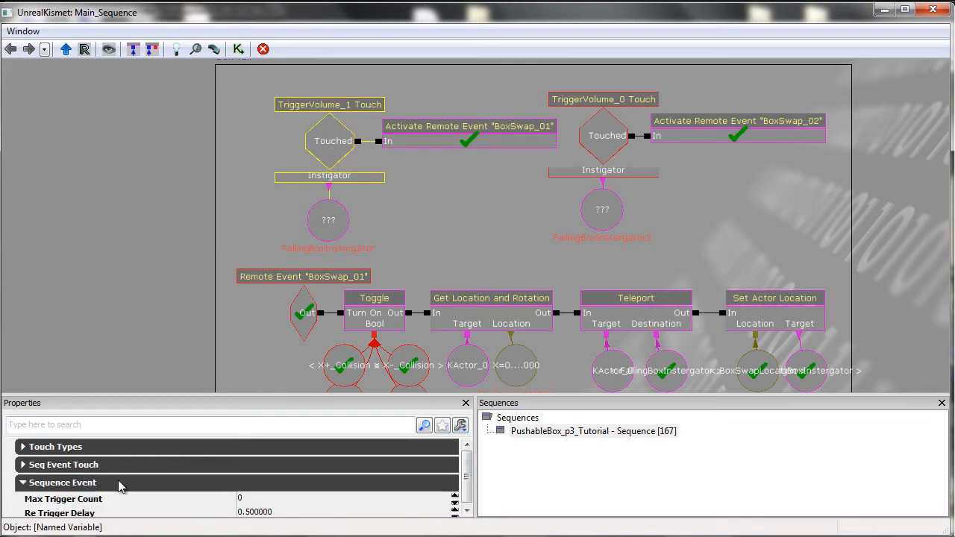
pyautogui.moveTo(469, 465); pyautogui.dragTo(468, 480)
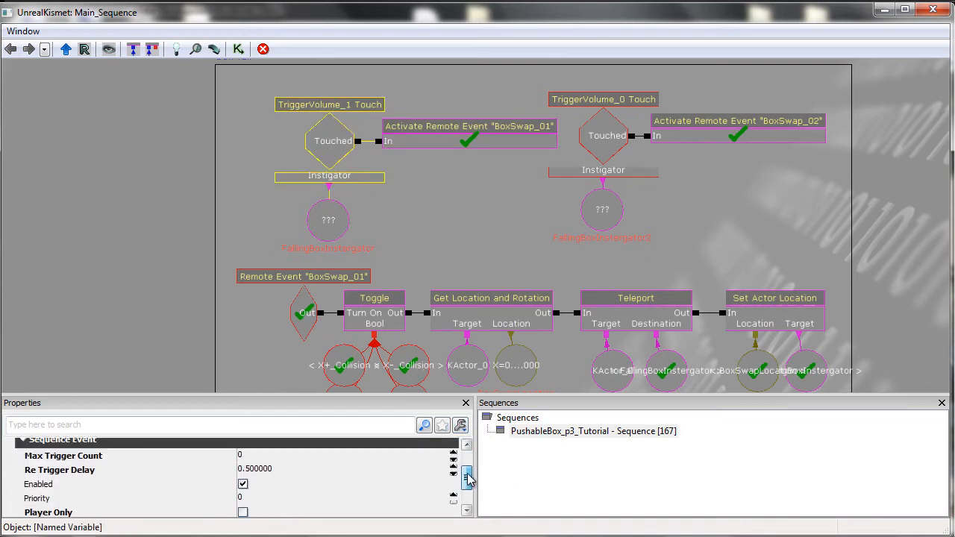
pyautogui.click(467, 511)
pyautogui.click(466, 510)
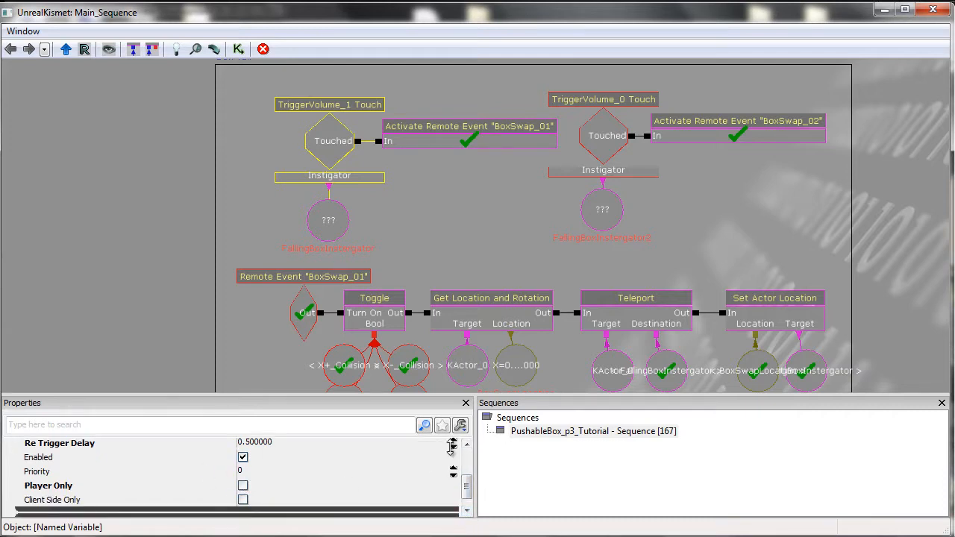
pyautogui.click(466, 445)
pyautogui.click(467, 445)
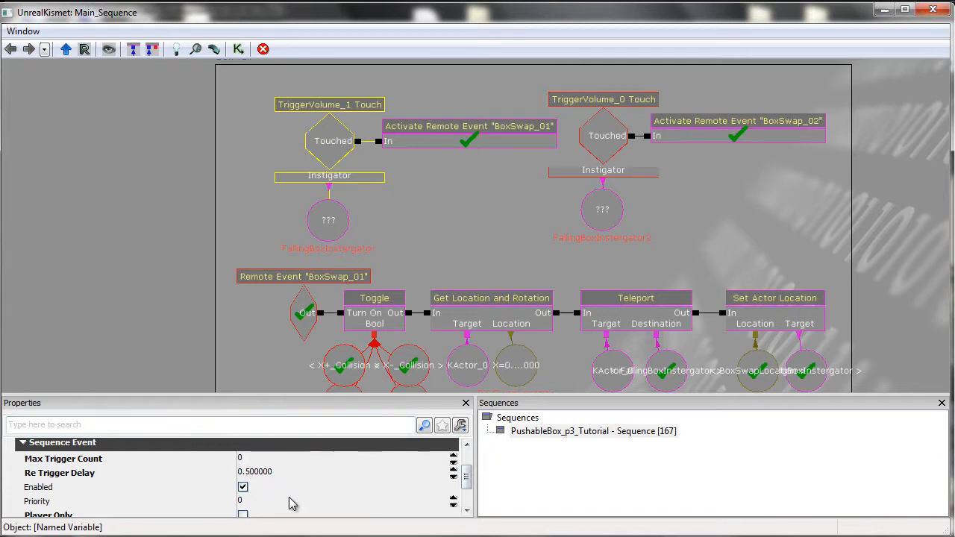
# Inspect the instigator variable, the TriggerVolume_1 Touch event, its Activate Remote Event and the Remote Event "BoxSwap_01" properties.
pyautogui.scroll(2, 458, 473)
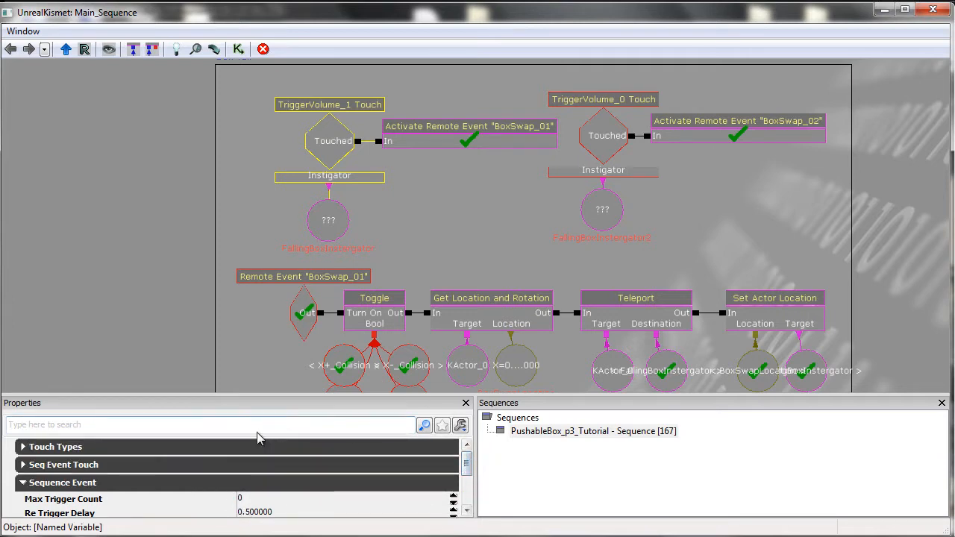
pyautogui.click(325, 234)
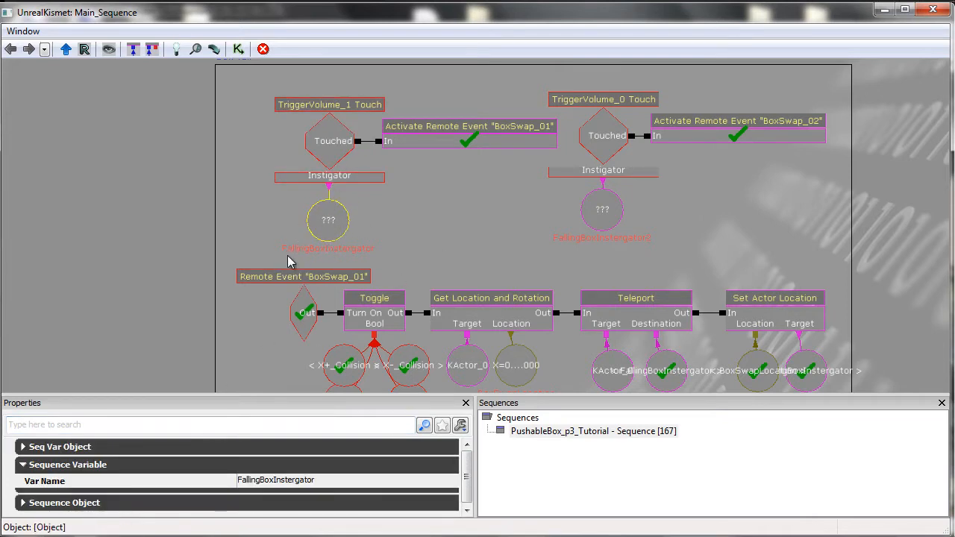
pyautogui.click(409, 236)
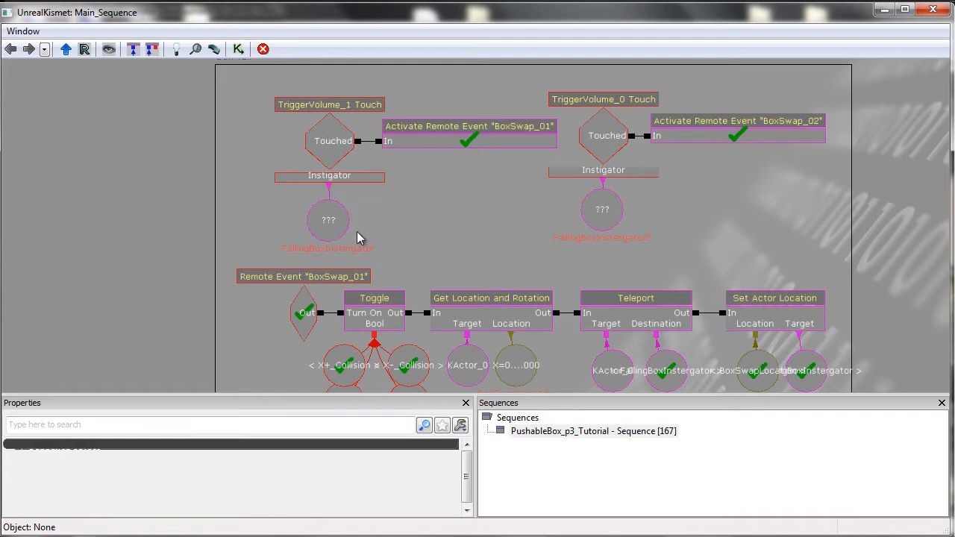
pyautogui.click(325, 212)
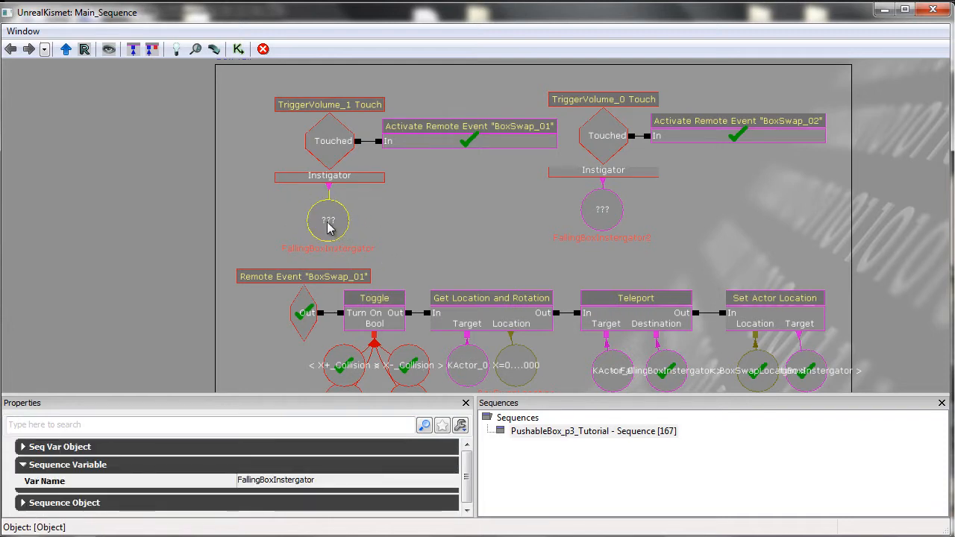
pyautogui.moveTo(465, 194); pyautogui.dragTo(467, 208)
pyautogui.click(467, 207)
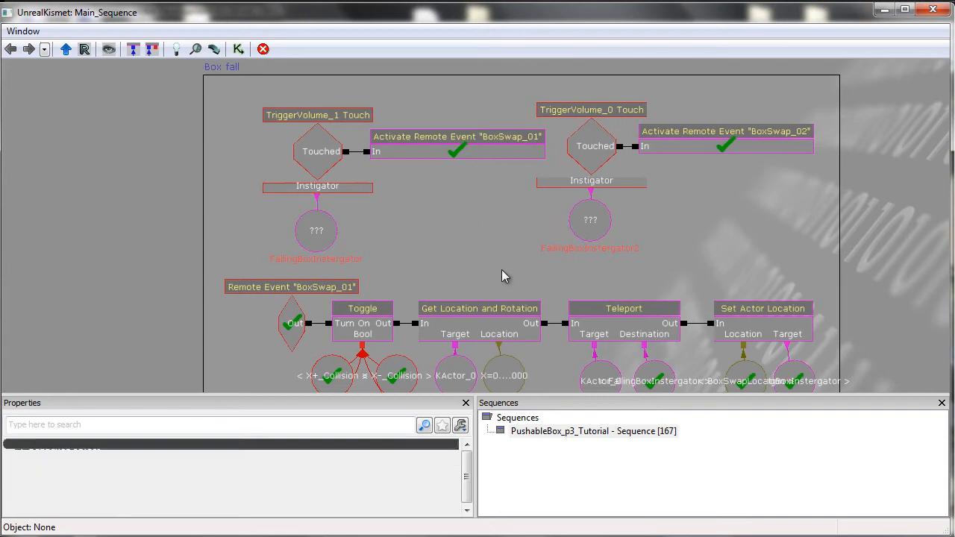
pyautogui.click(326, 152)
pyautogui.click(431, 149)
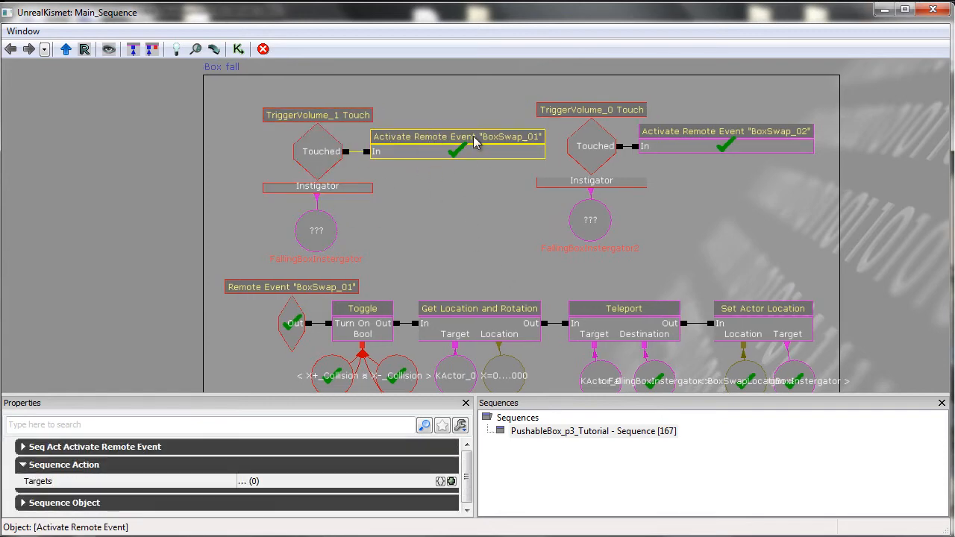
pyautogui.click(506, 274)
pyautogui.moveTo(481, 259); pyautogui.dragTo(448, 116)
pyautogui.click(277, 187)
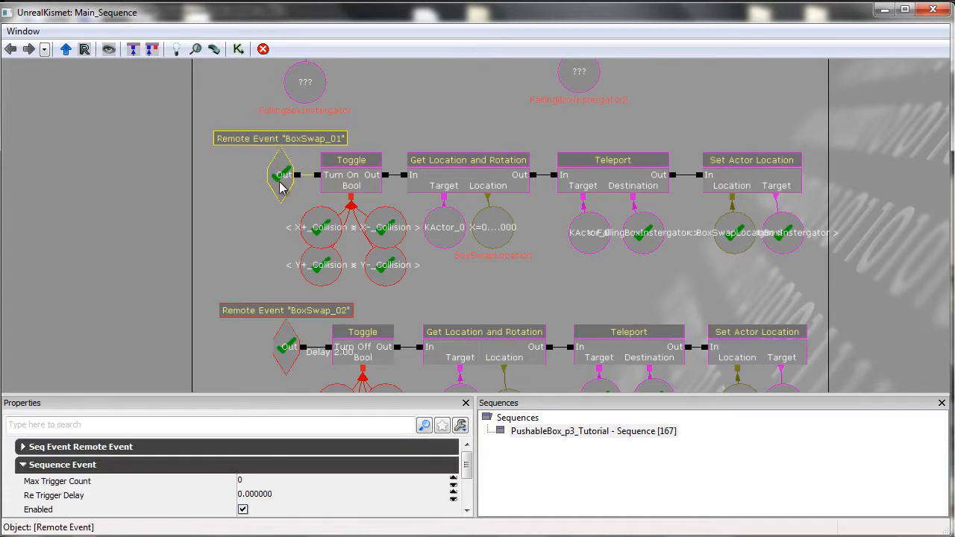
pyautogui.click(432, 107)
pyautogui.moveTo(433, 107); pyautogui.dragTo(443, 205)
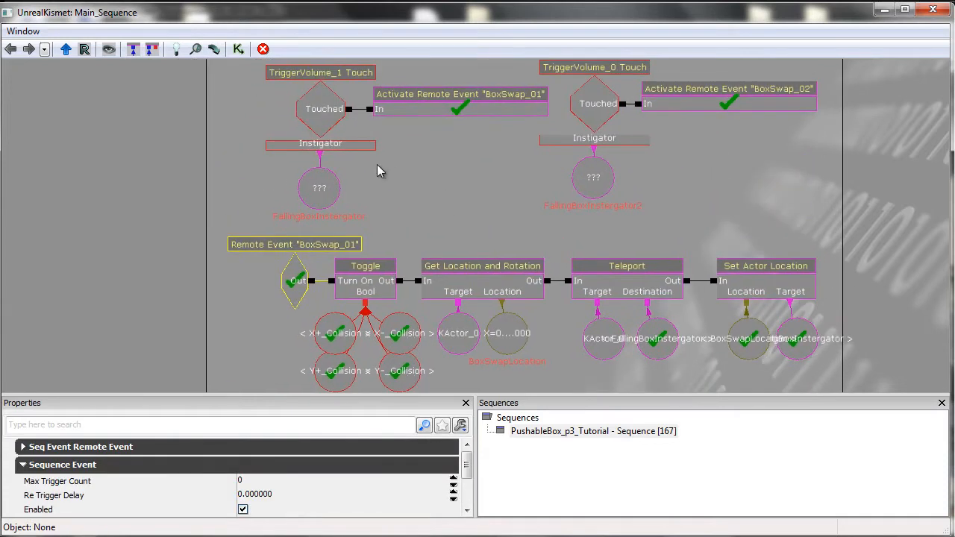
pyautogui.moveTo(376, 167); pyautogui.dragTo(384, 178)
# Add a new Activate Remote Event action beside the TriggerVolume_1 Touch event in the Box fall block.
pyautogui.rightClick(448, 187)
pyautogui.moveTo(513, 195)
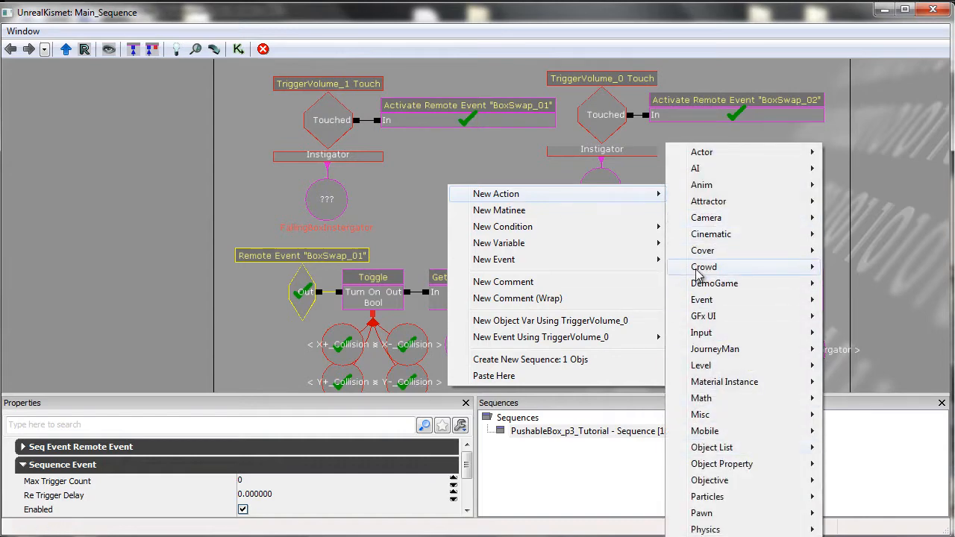
pyautogui.moveTo(714, 302)
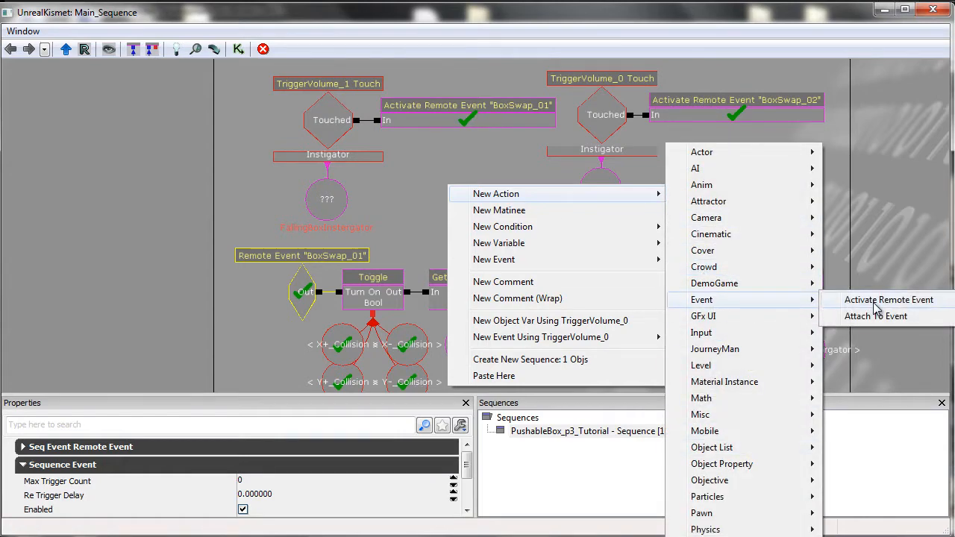
pyautogui.click(880, 300)
pyautogui.keyDown('ctrl'); pyautogui.moveTo(438, 215); pyautogui.dragTo(407, 181); pyautogui.keyUp('ctrl')
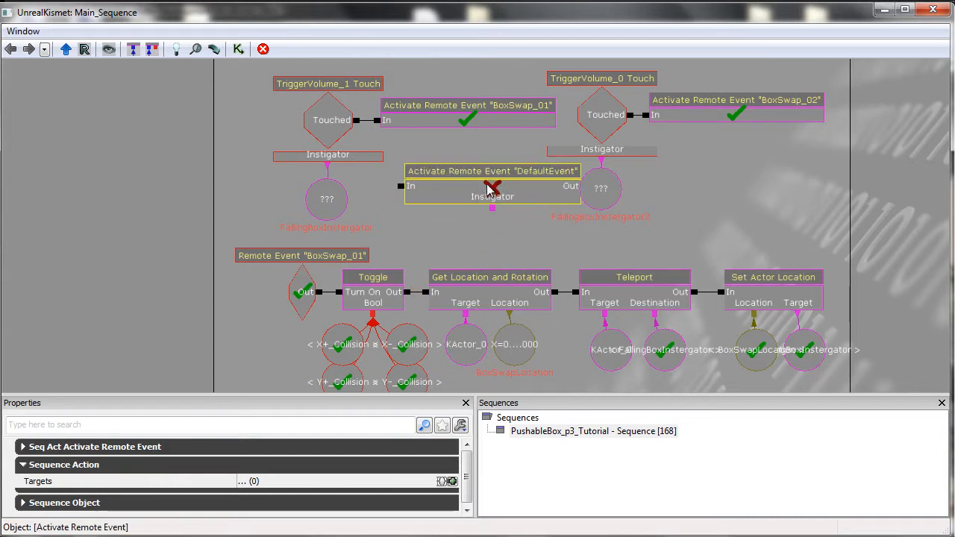
# Set the new Activate Remote Event action's Event Name to Event_01.
pyautogui.keyDown('ctrl'); pyautogui.moveTo(504, 195); pyautogui.dragTo(494, 196); pyautogui.keyUp('ctrl')
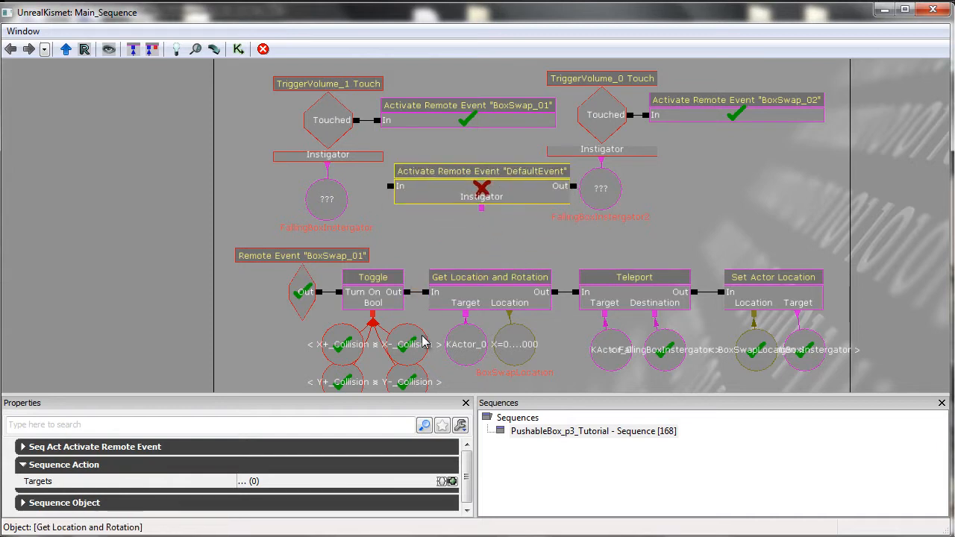
pyautogui.click(149, 448)
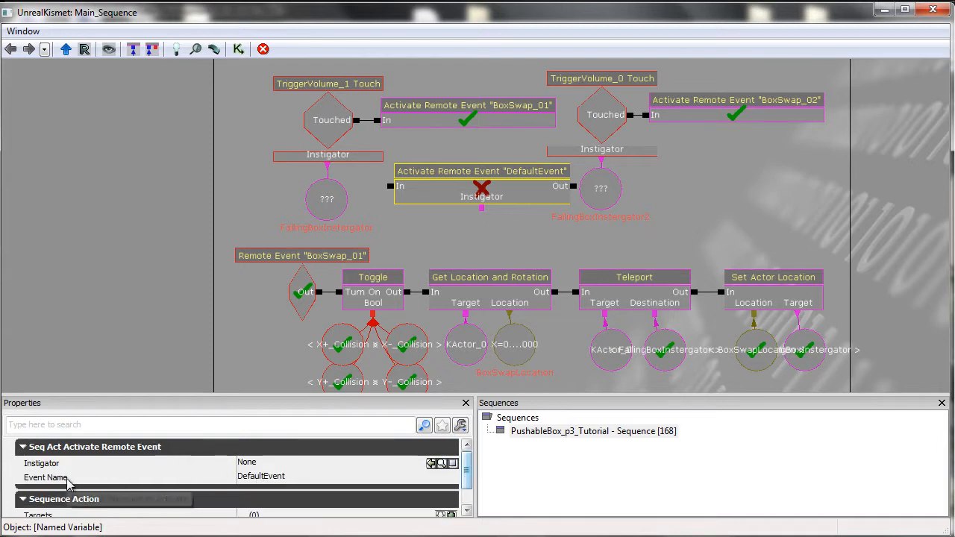
pyautogui.click(275, 478)
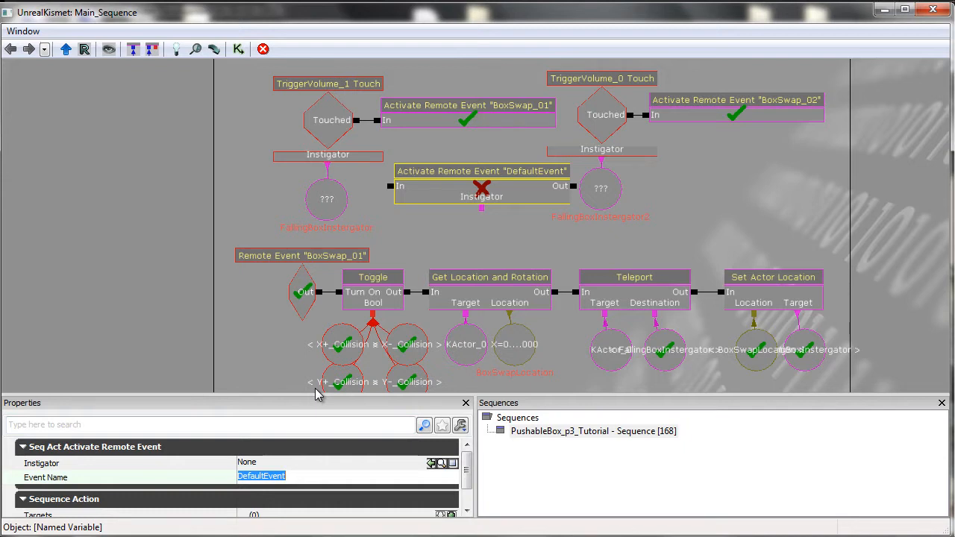
pyautogui.write('Event_01')
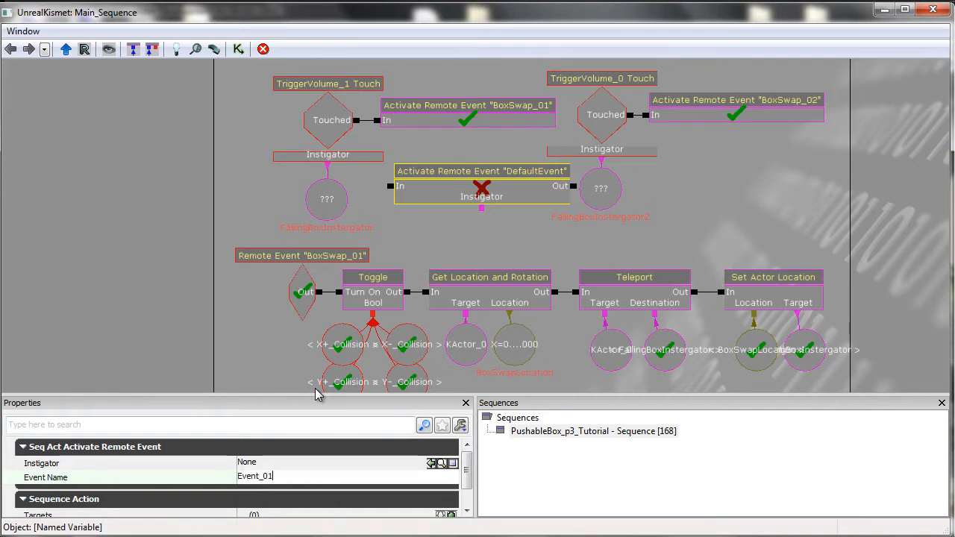
pyautogui.press('Return')
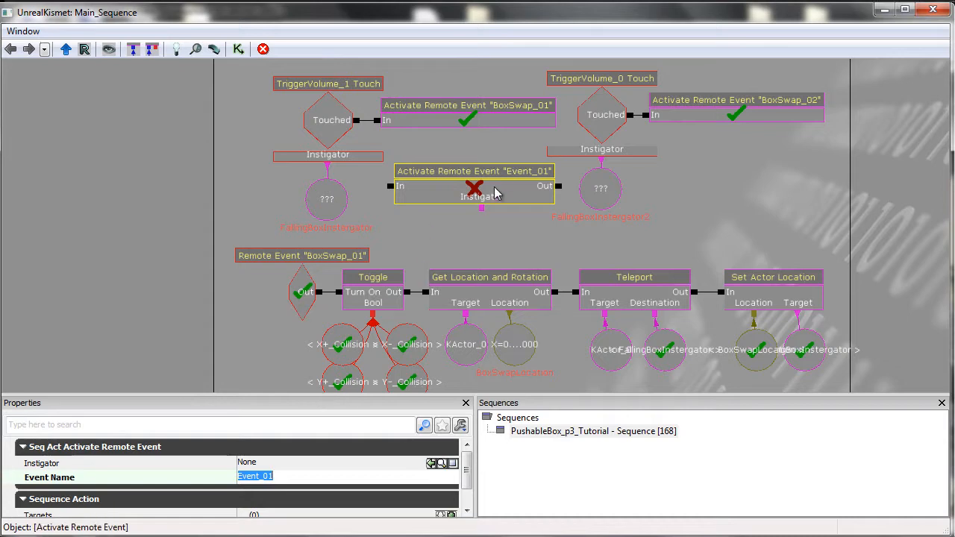
# Move the Event_01 Activate Remote Event action out of the Box fall comment into empty space.
pyautogui.keyDown('ctrl'); pyautogui.moveTo(517, 188); pyautogui.dragTo(238, 207); pyautogui.keyUp('ctrl')
pyautogui.moveTo(264, 135); pyautogui.dragTo(532, 148)
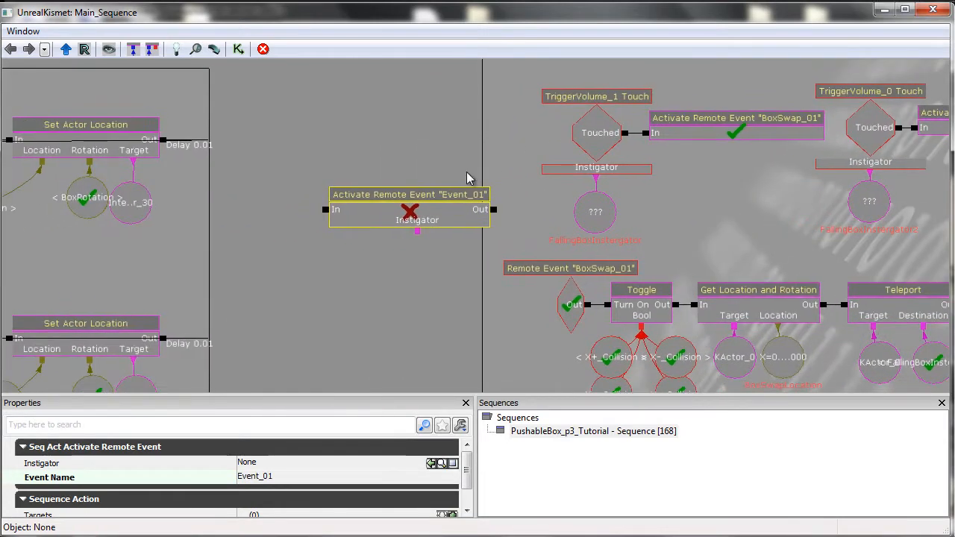
pyautogui.keyDown('ctrl'); pyautogui.moveTo(412, 206); pyautogui.dragTo(357, 165); pyautogui.keyUp('ctrl')
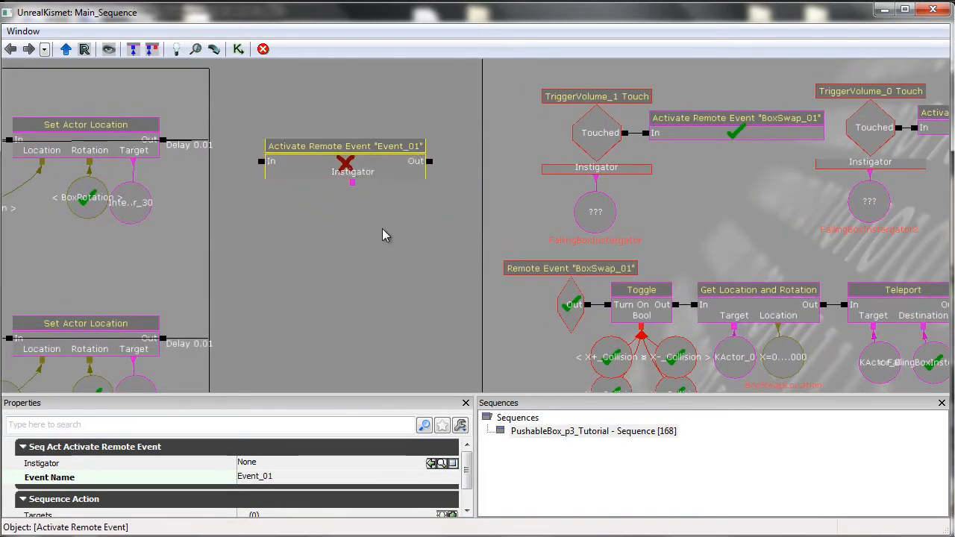
# Add a new Remote Event below the Event_01 Activate Remote Event action and position it there.
pyautogui.rightClick(309, 255)
pyautogui.click(294, 232)
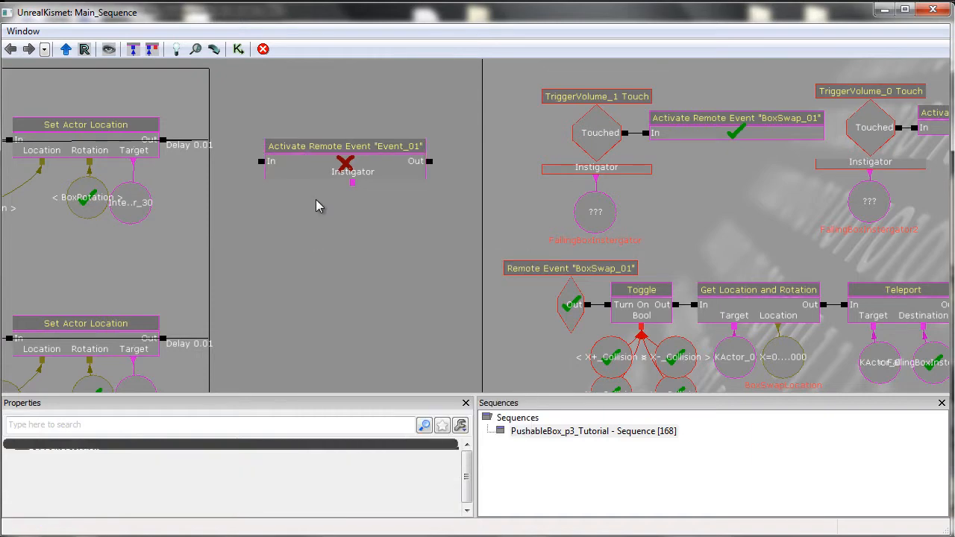
pyautogui.click(330, 153)
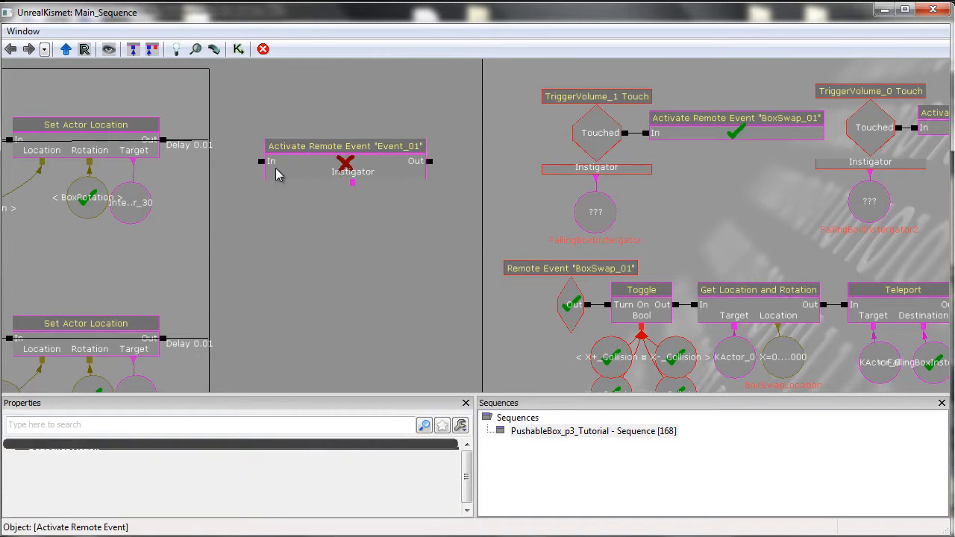
pyautogui.rightClick(302, 261)
pyautogui.moveTo(354, 336)
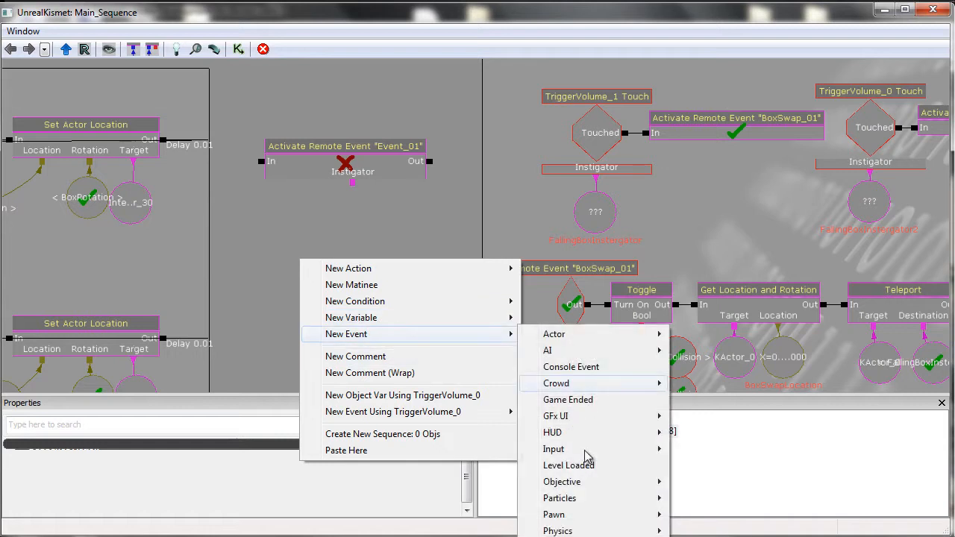
pyautogui.click(552, 535)
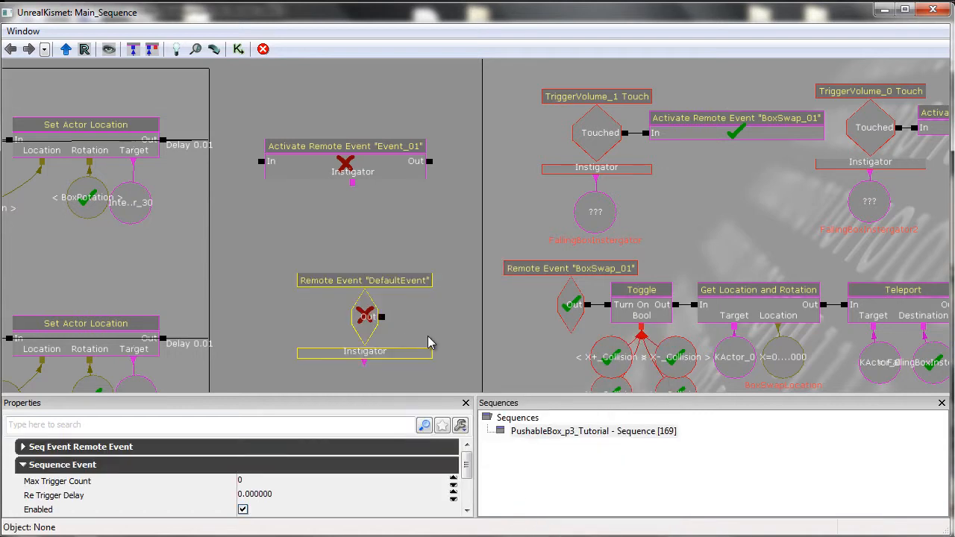
pyautogui.moveTo(436, 320); pyautogui.dragTo(466, 308)
pyautogui.click(392, 298)
pyautogui.moveTo(393, 298); pyautogui.dragTo(371, 256)
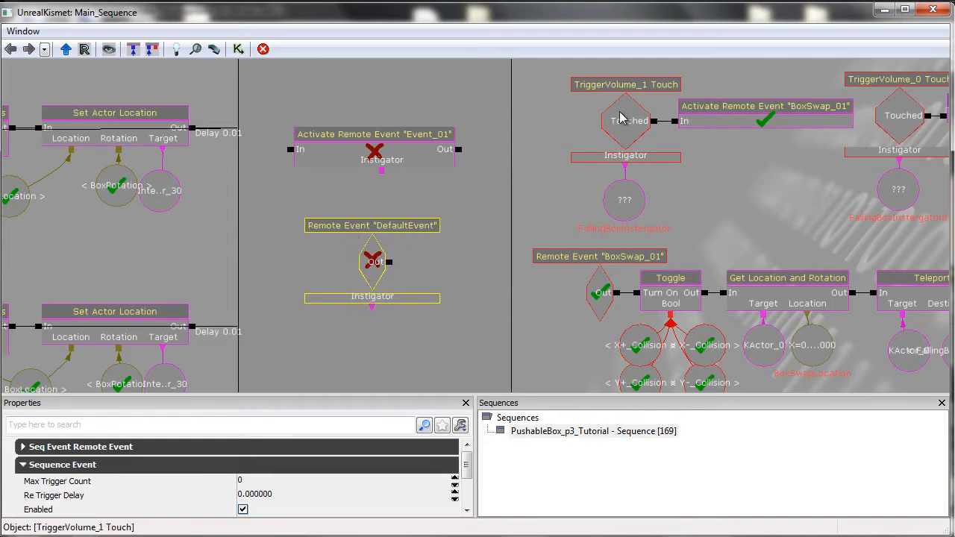
pyautogui.moveTo(502, 230); pyautogui.dragTo(489, 206)
# Examine the new Remote Event's Seq Event Remote Event and Sequence Event properties.
pyautogui.click(414, 323)
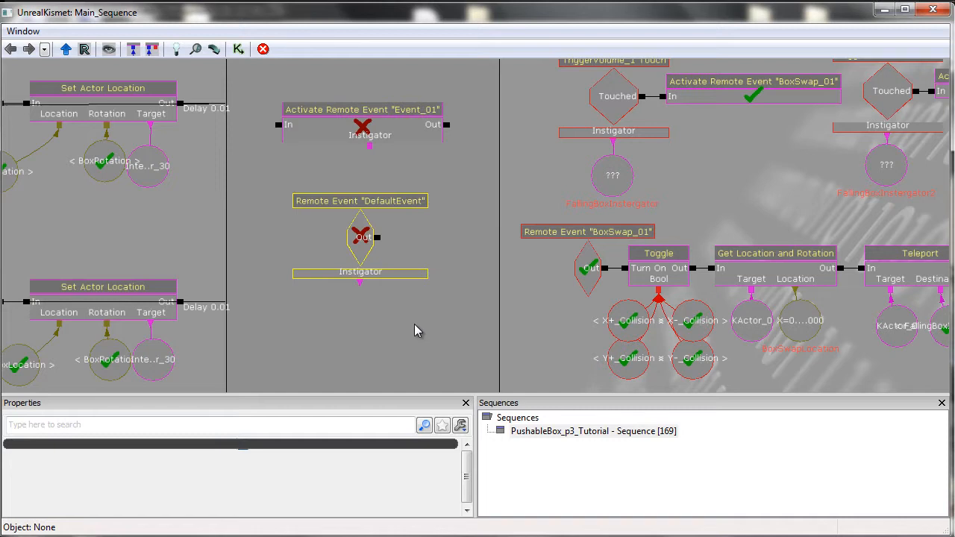
pyautogui.click(361, 237)
pyautogui.click(166, 465)
pyautogui.click(156, 447)
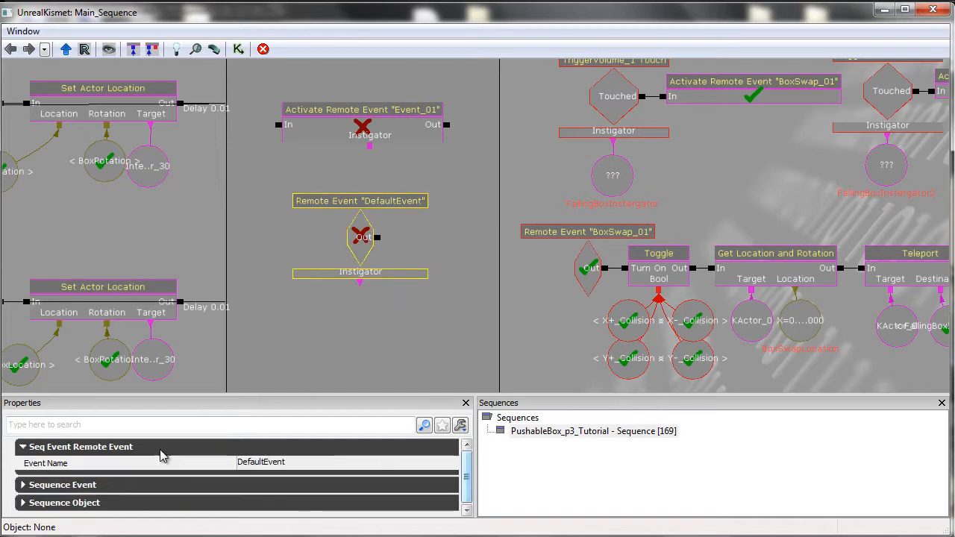
pyautogui.click(158, 447)
pyautogui.click(141, 466)
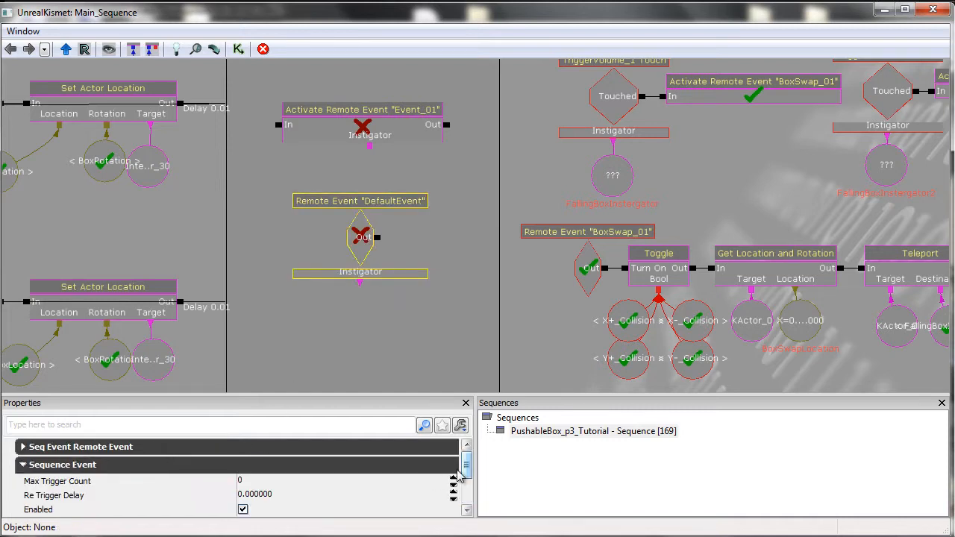
pyautogui.scroll(-2, 465, 478)
pyautogui.scroll(-2, 465, 477)
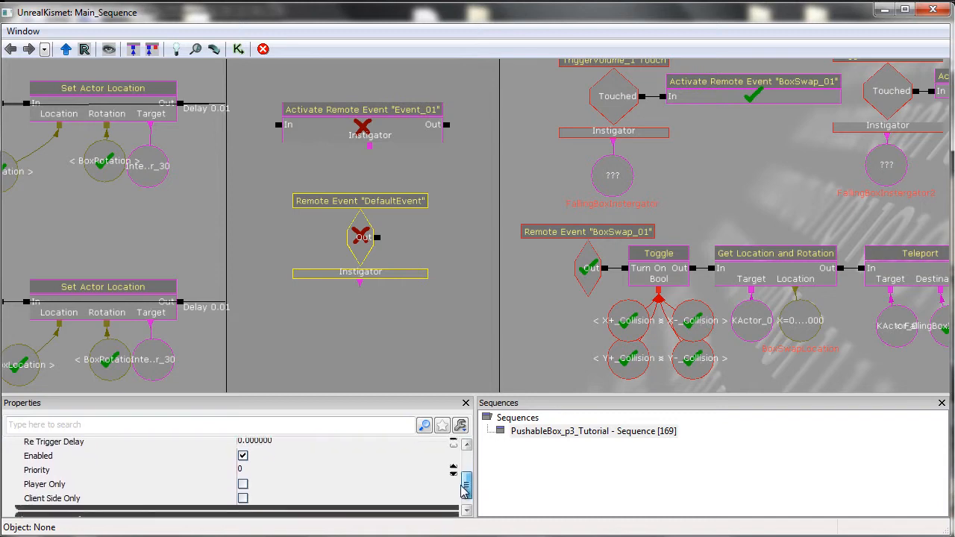
pyautogui.scroll(3, 467, 487)
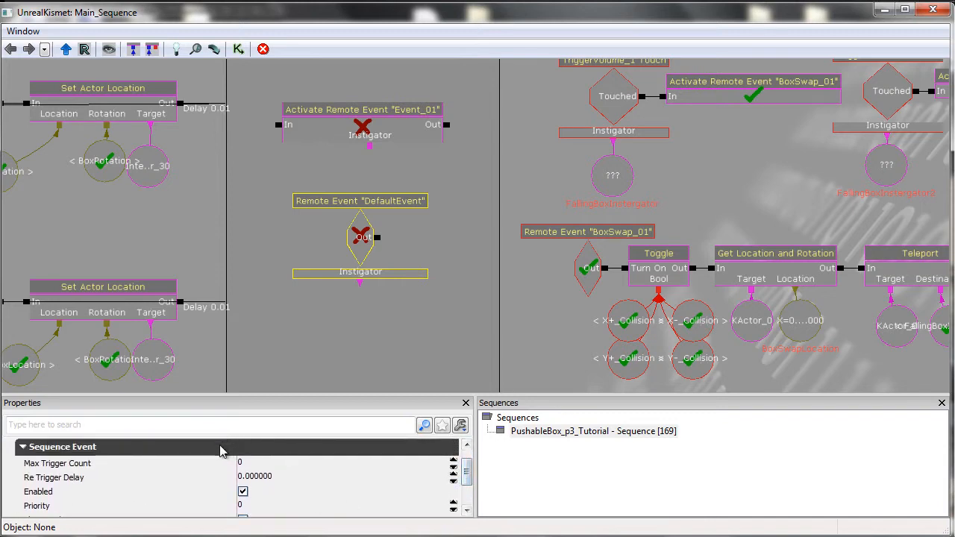
pyautogui.click(438, 449)
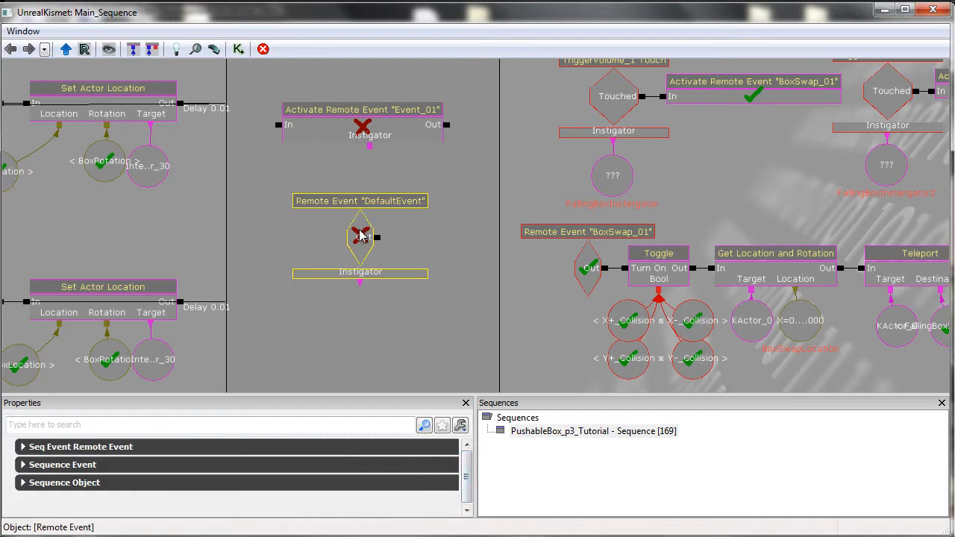
# Set the new Remote Event's Event Name to Event_01.
pyautogui.click(377, 135)
pyautogui.click(370, 249)
pyautogui.click(138, 451)
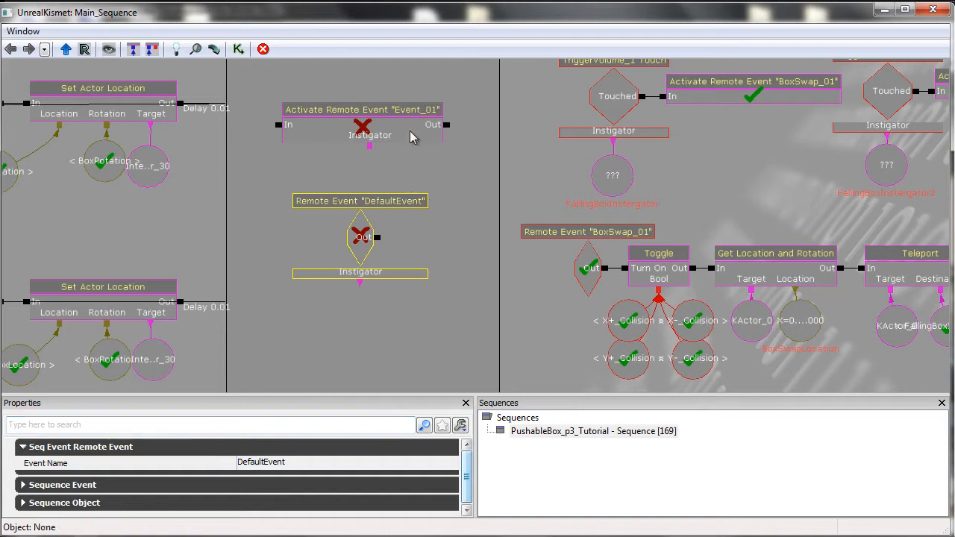
pyautogui.click(287, 462)
pyautogui.write('Ev')
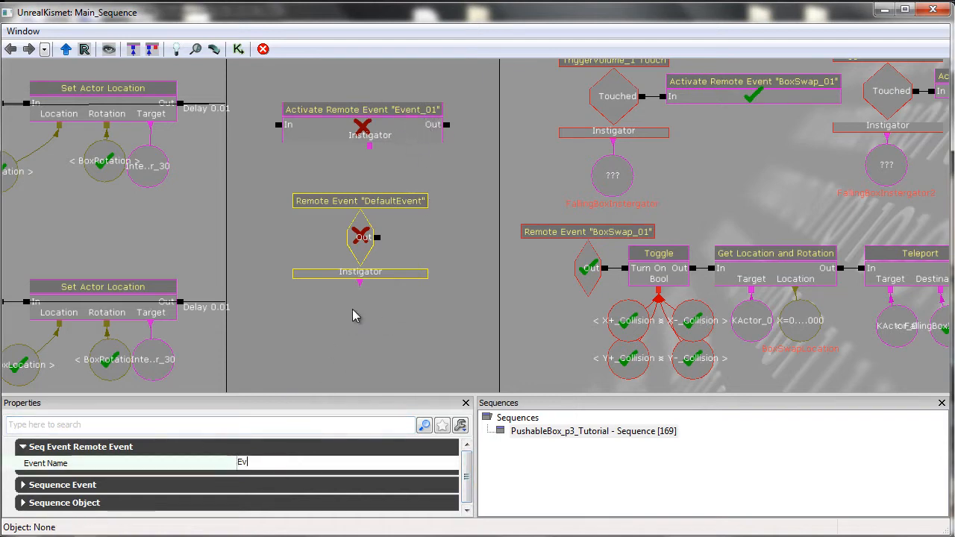
pyautogui.write('ent_01')
pyautogui.press('Return')
# Review the new Remote Event and Activate Remote Event nodes, then close the Kismet window.
pyautogui.click(352, 309)
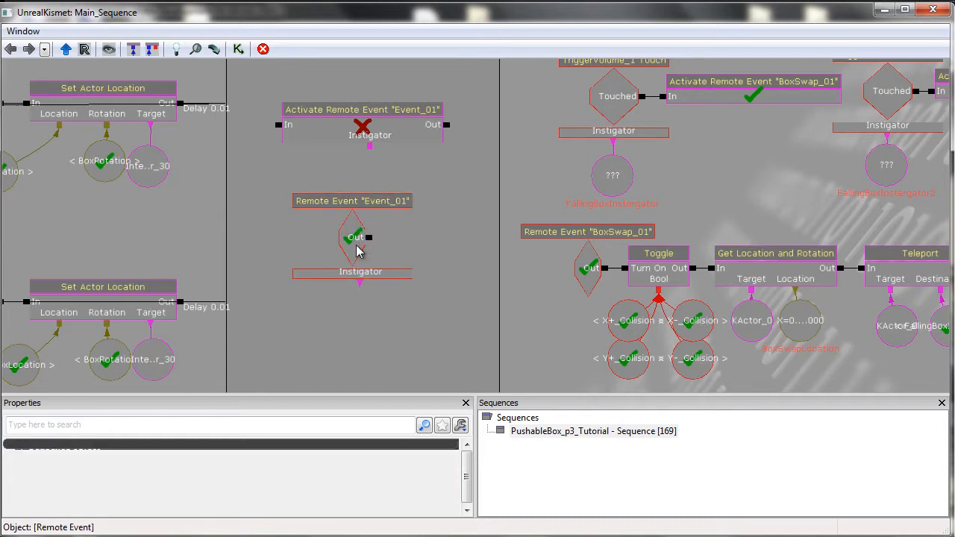
pyautogui.click(352, 231)
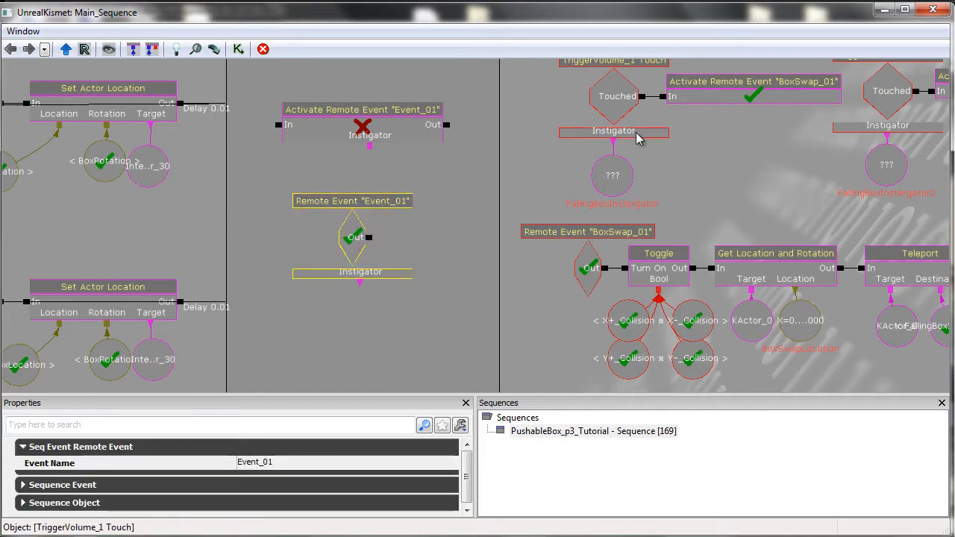
pyautogui.click(339, 129)
pyautogui.moveTo(380, 151); pyautogui.dragTo(387, 175)
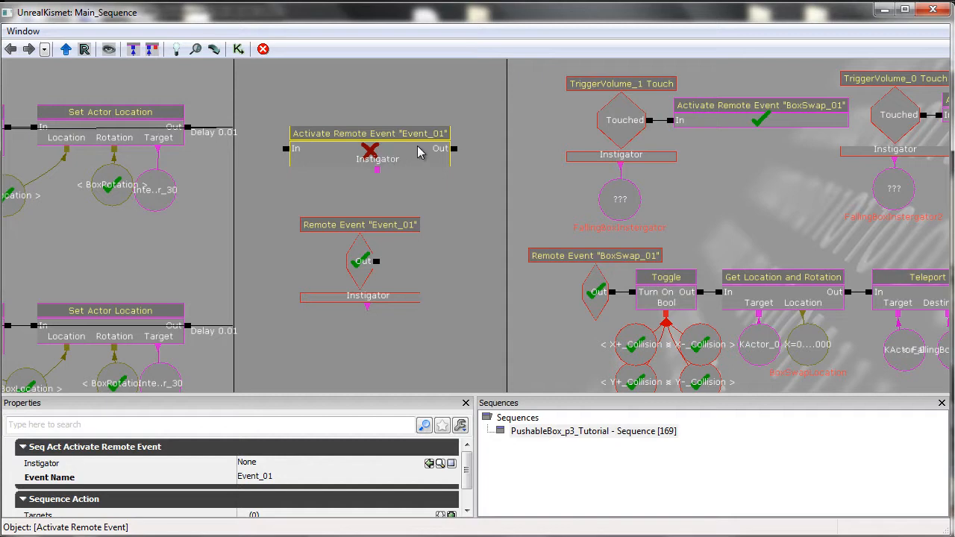
pyautogui.click(928, 15)
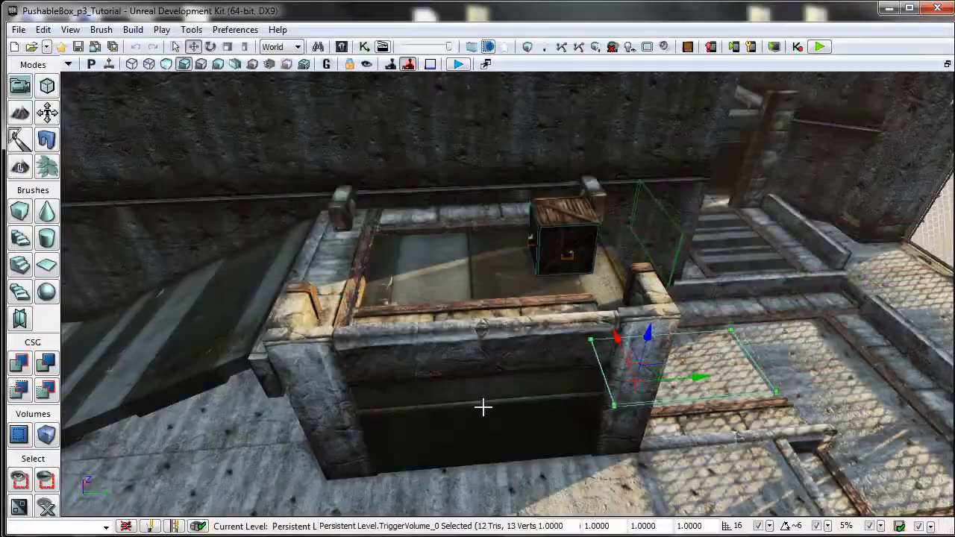
# Open Kismet, select the Event_01 Activate Remote Event and Remote Event nodes, and delete both.
pyautogui.click(364, 46)
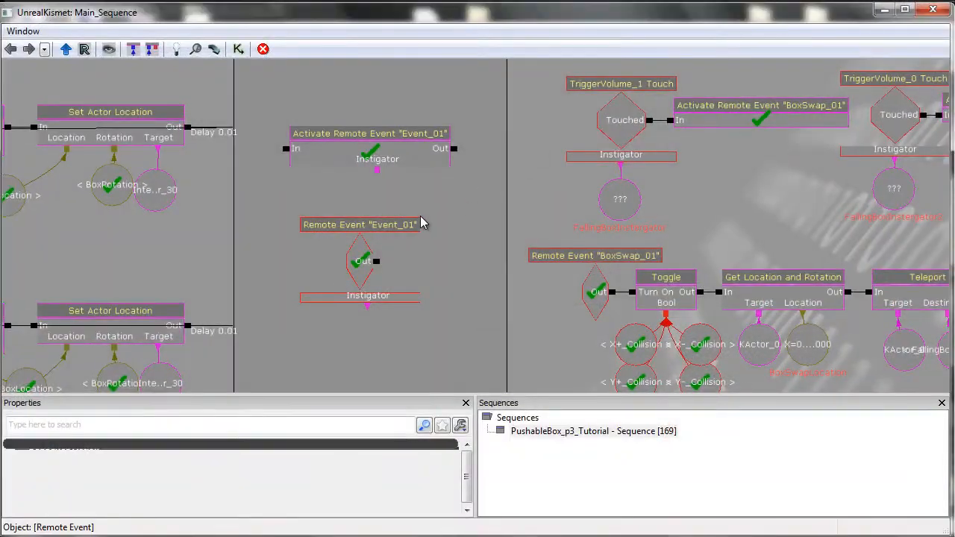
pyautogui.click(403, 138)
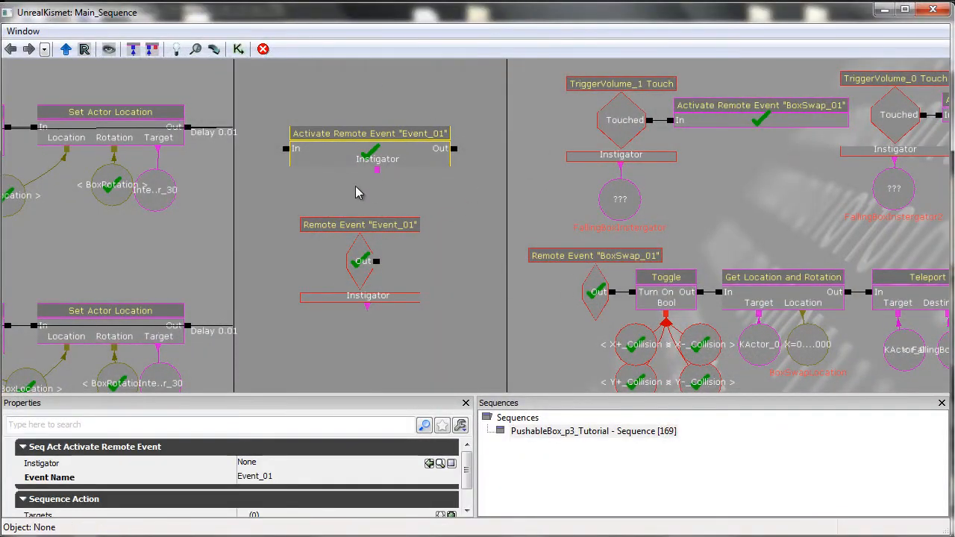
pyautogui.keyDown('ctrl'); pyautogui.click(362, 283); pyautogui.keyUp('ctrl')
pyautogui.moveTo(509, 294); pyautogui.dragTo(494, 316)
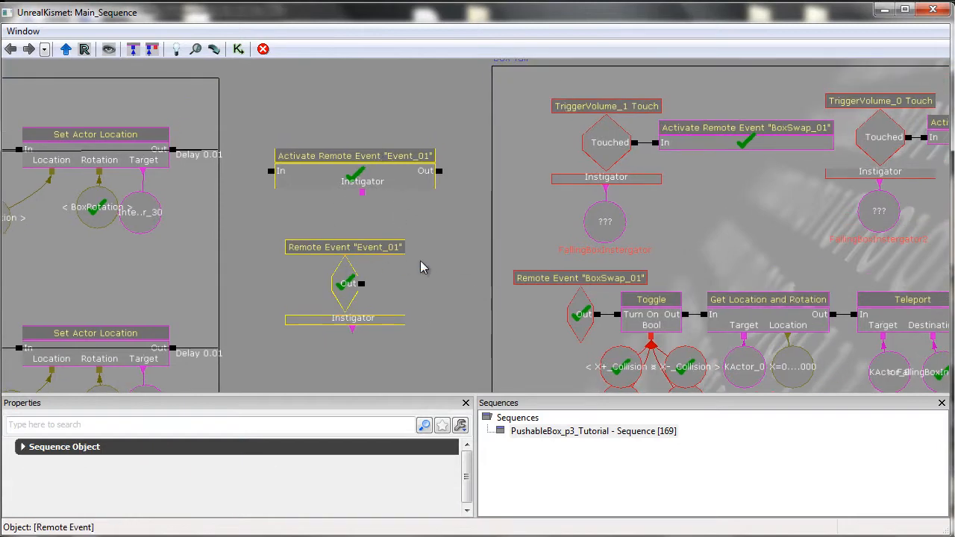
pyautogui.moveTo(453, 285); pyautogui.dragTo(439, 276)
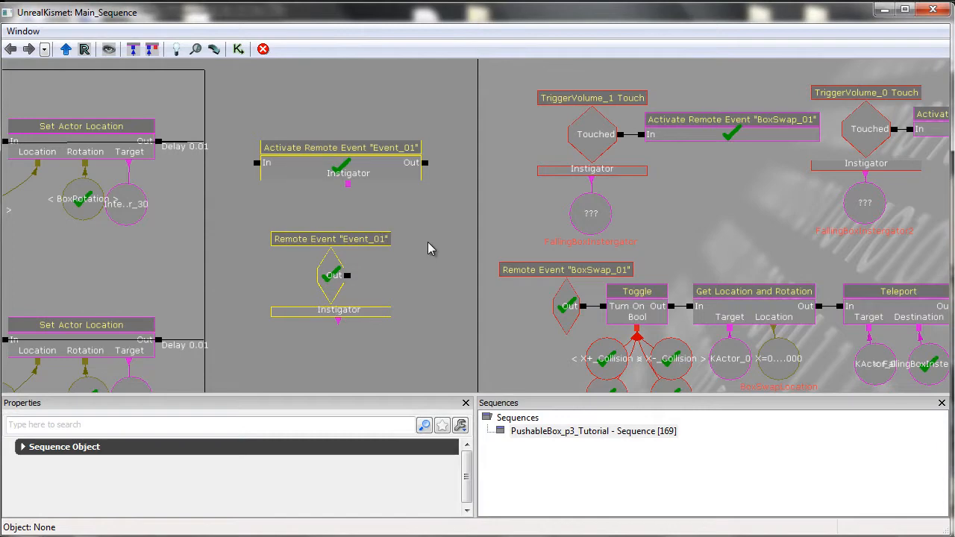
pyautogui.moveTo(429, 248); pyautogui.dragTo(446, 234)
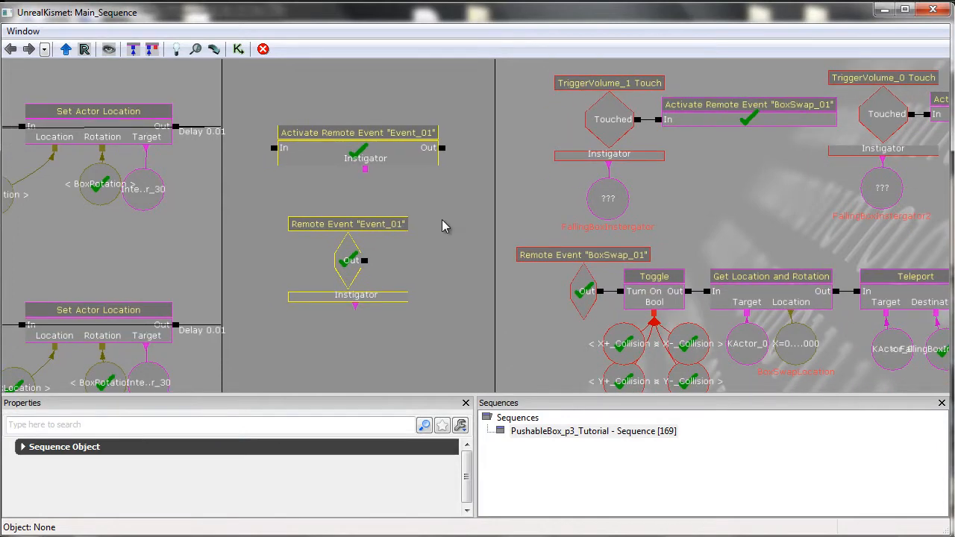
pyautogui.press('Delete')
# Examine the Touch Types and Class Proximity Types of the TriggerVolume_0 Touch event in the Box Fall sequence.
pyautogui.moveTo(710, 216); pyautogui.dragTo(475, 221)
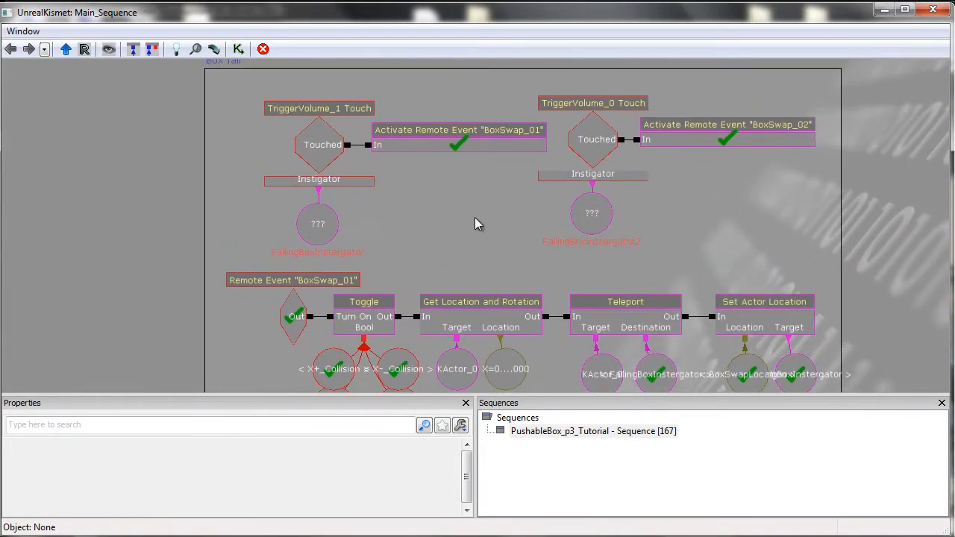
pyautogui.click(610, 176)
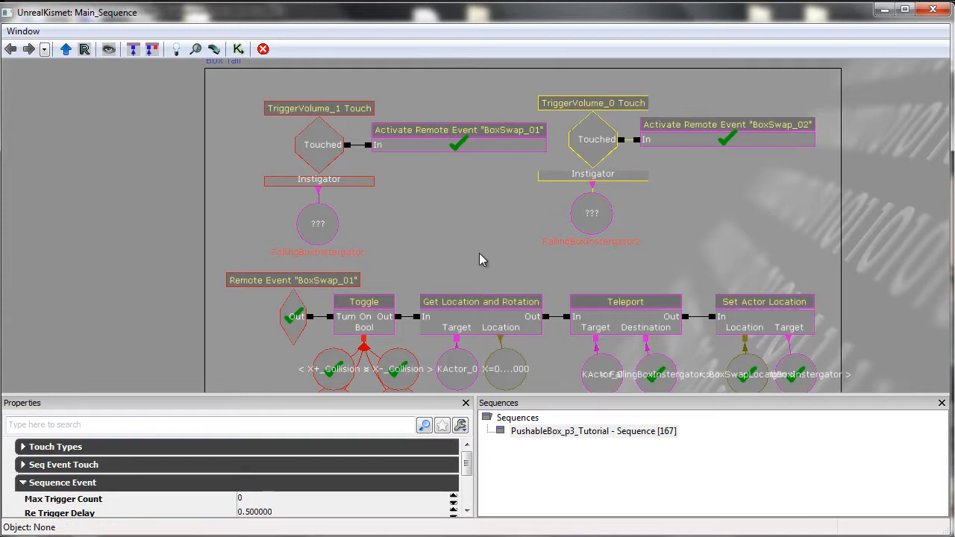
pyautogui.click(96, 485)
pyautogui.click(92, 448)
pyautogui.click(145, 466)
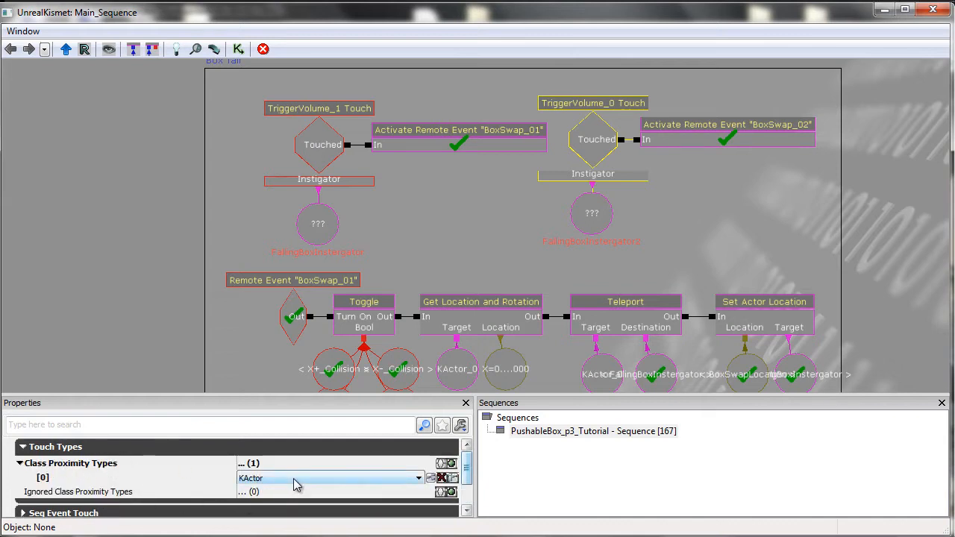
pyautogui.click(121, 448)
# Inspect the TriggerVolume_0 instigator variable and the BoxSwap_02 Activate Remote Event node's properties.
pyautogui.click(534, 235)
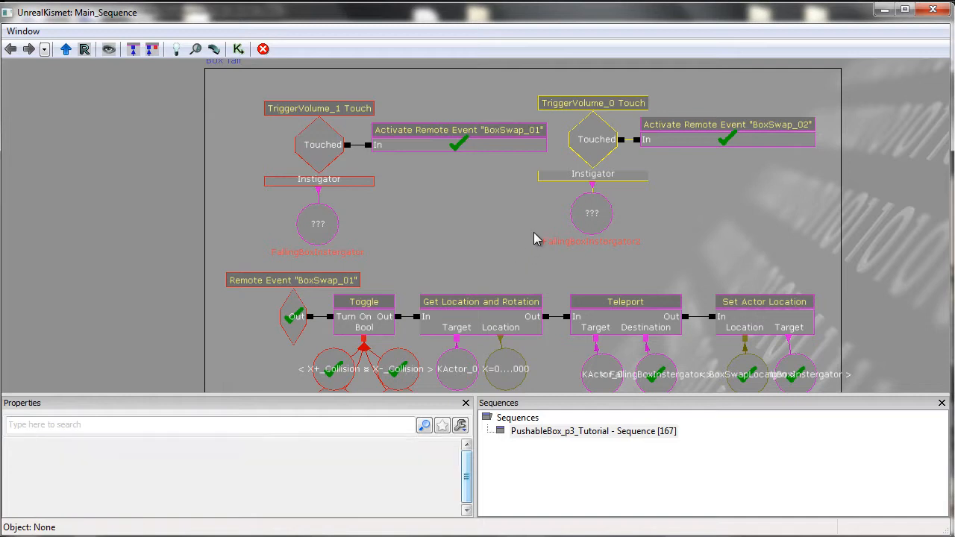
pyautogui.moveTo(667, 258); pyautogui.dragTo(671, 241)
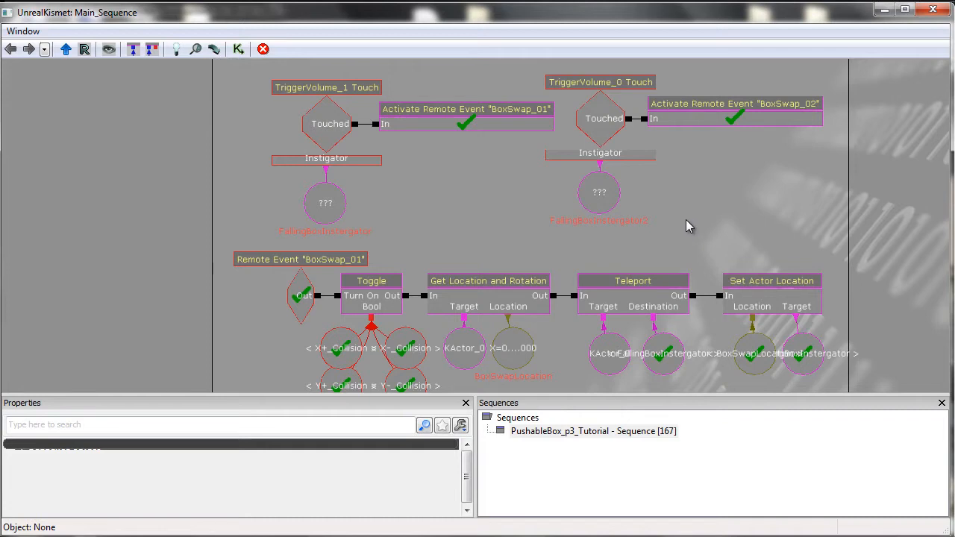
pyautogui.moveTo(685, 220); pyautogui.dragTo(711, 189)
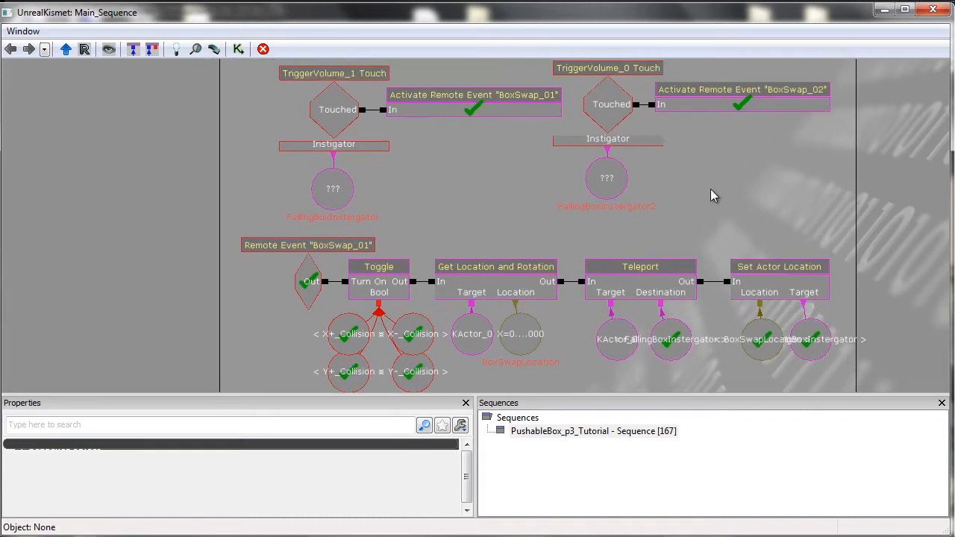
pyautogui.click(619, 192)
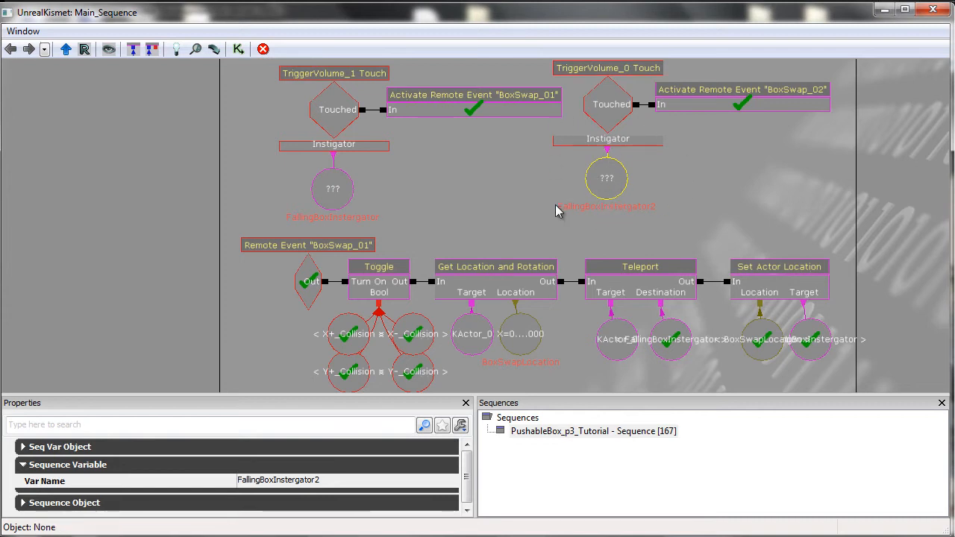
pyautogui.moveTo(695, 188); pyautogui.dragTo(691, 213)
pyautogui.click(606, 209)
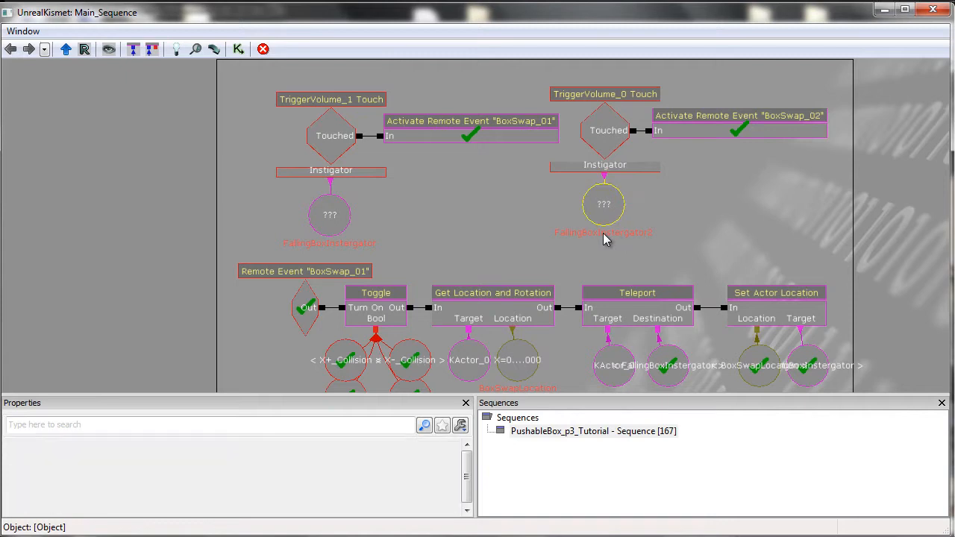
pyautogui.click(698, 241)
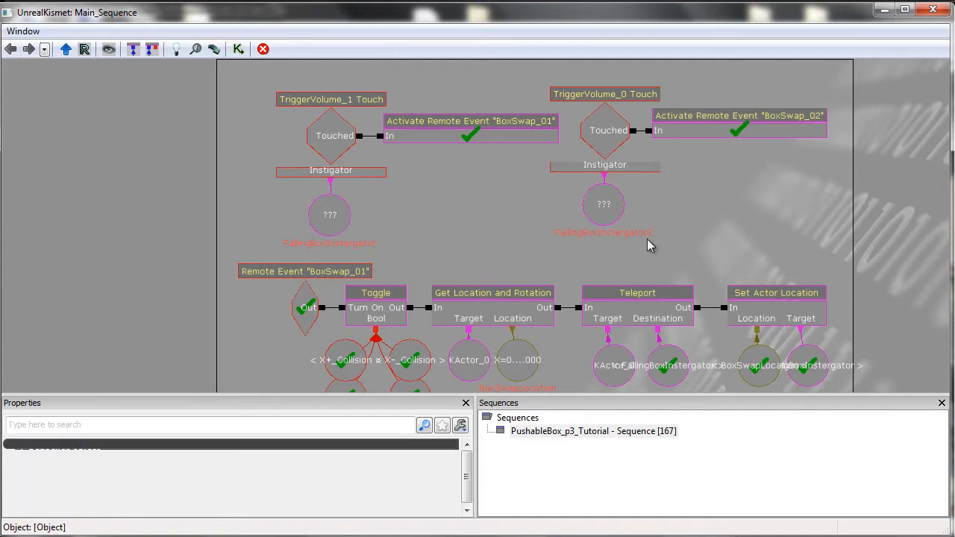
pyautogui.click(728, 133)
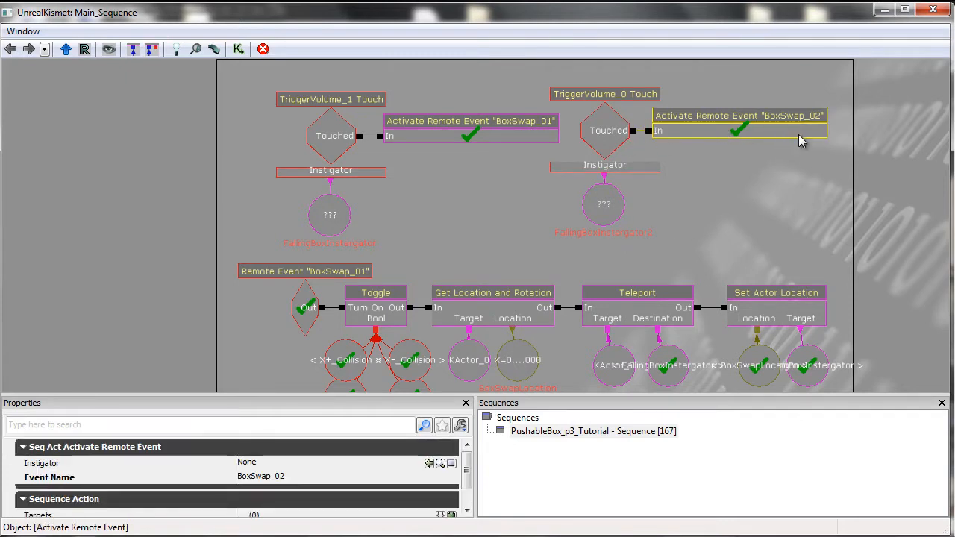
pyautogui.moveTo(750, 240); pyautogui.dragTo(765, 151)
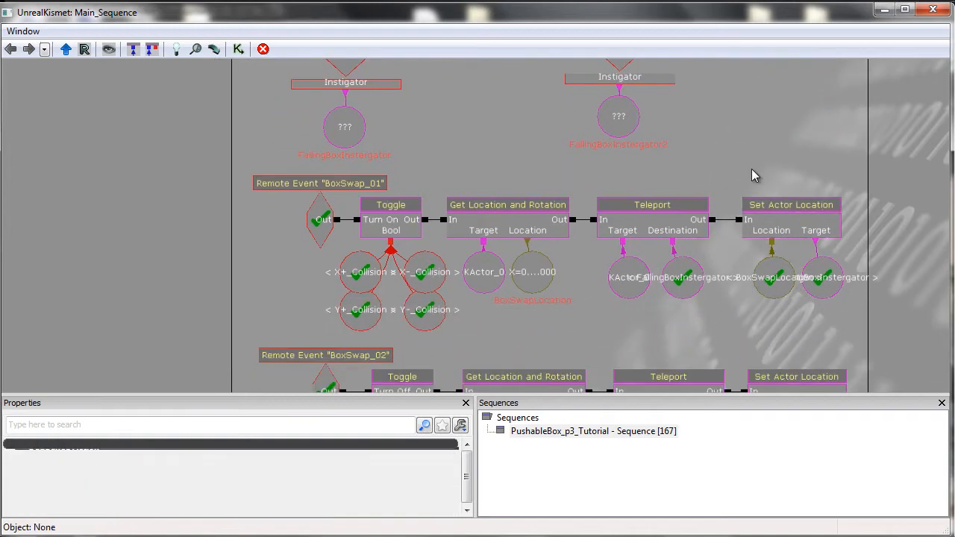
pyautogui.moveTo(647, 329); pyautogui.dragTo(597, 252)
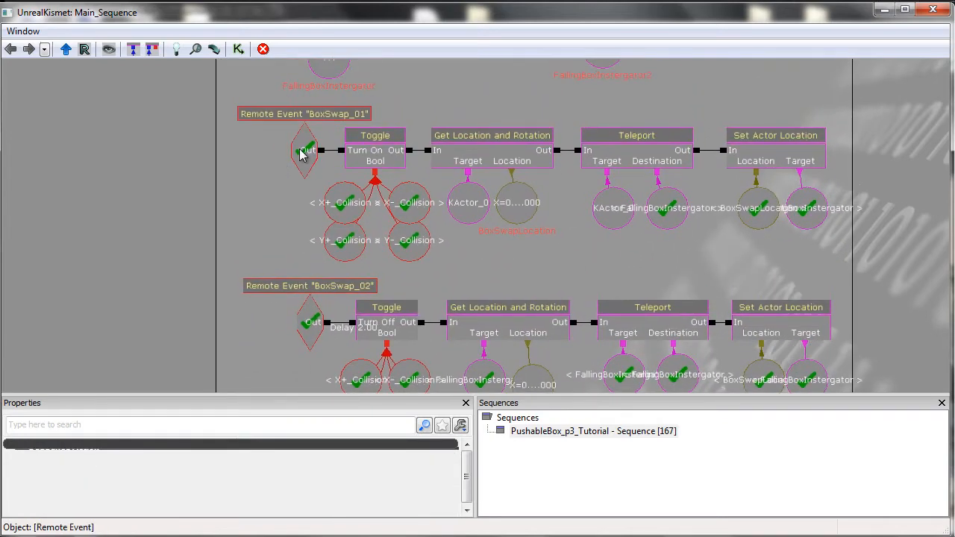
# Examine the BoxSwap_01 Remote Event and the collision named variables feeding its Toggle node.
pyautogui.click(308, 156)
pyautogui.click(450, 285)
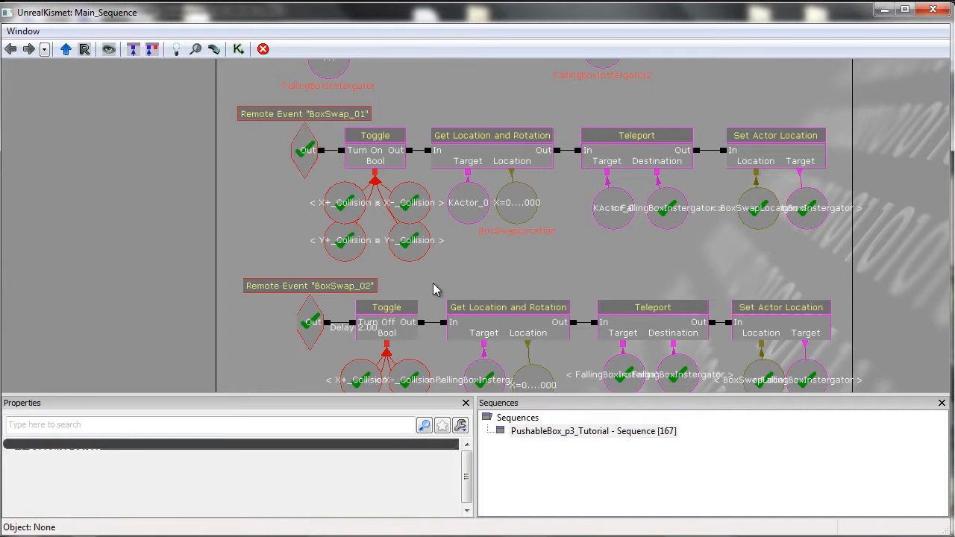
pyautogui.keyDown('ctrl'); pyautogui.keyDown('alt'); pyautogui.moveTo(424, 288); pyautogui.dragTo(345, 143); pyautogui.keyUp('alt'); pyautogui.keyUp('ctrl')
pyautogui.click(451, 268)
pyautogui.keyDown('ctrl'); pyautogui.keyDown('alt'); pyautogui.moveTo(433, 260); pyautogui.dragTo(346, 143); pyautogui.keyUp('alt'); pyautogui.keyUp('ctrl')
pyautogui.click(465, 272)
pyautogui.click(357, 225)
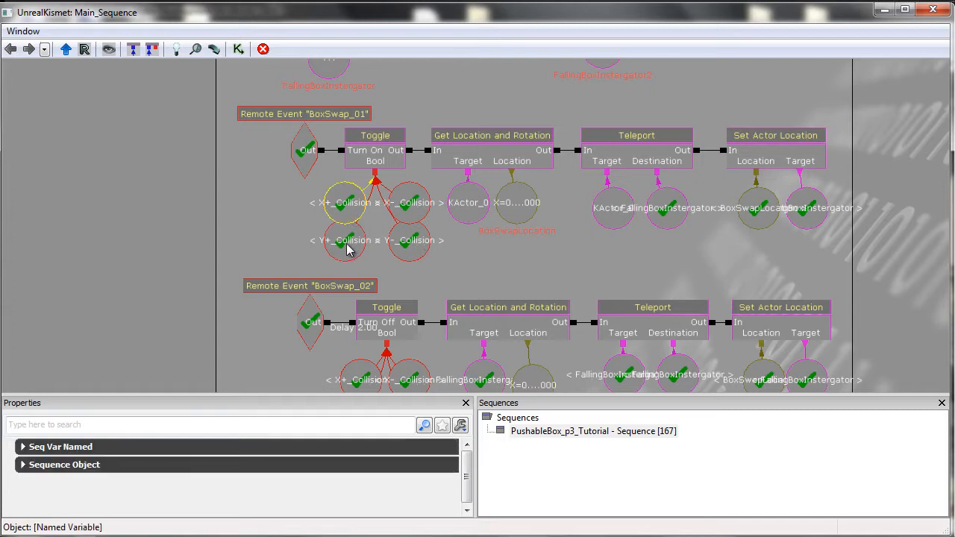
pyautogui.click(334, 193)
pyautogui.click(404, 200)
pyautogui.click(404, 255)
pyautogui.click(449, 255)
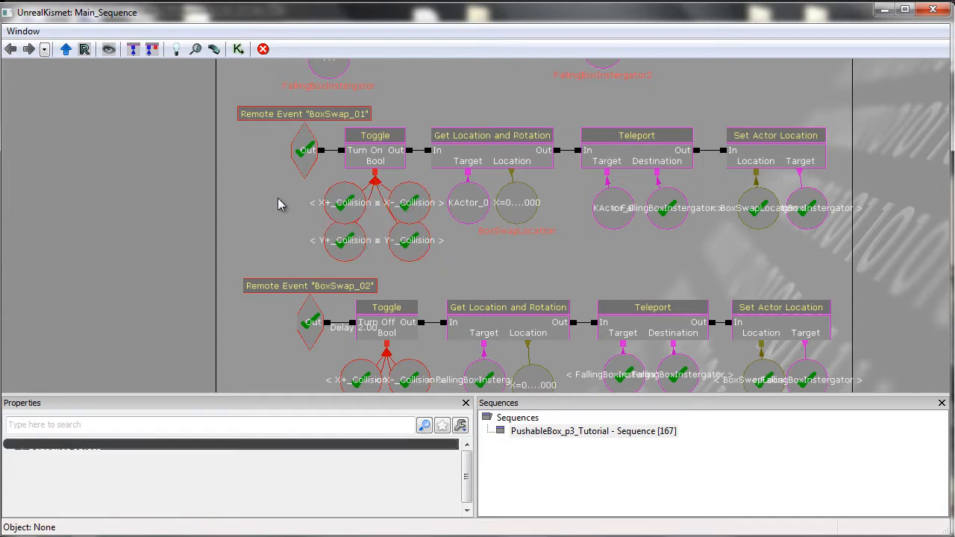
pyautogui.moveTo(278, 199); pyautogui.dragTo(300, 233)
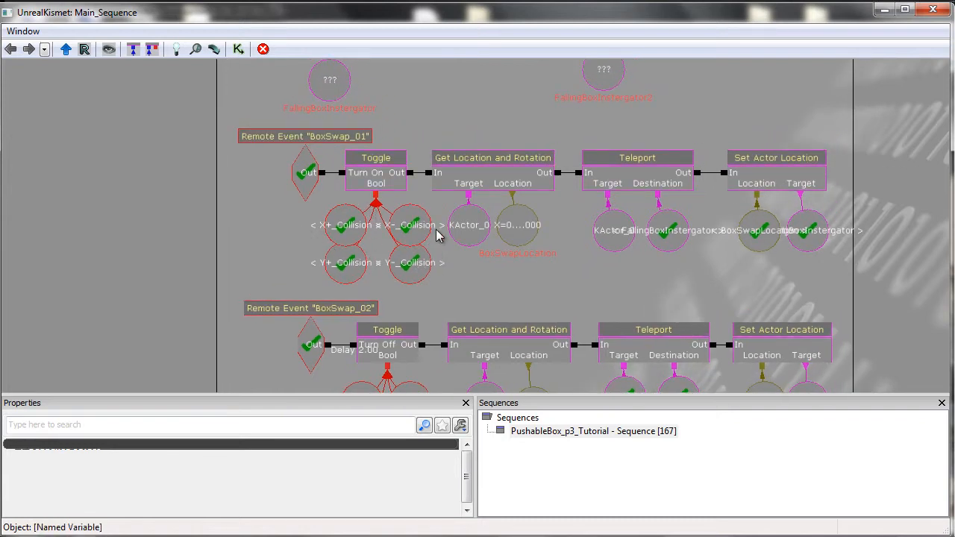
pyautogui.moveTo(480, 284); pyautogui.dragTo(465, 278)
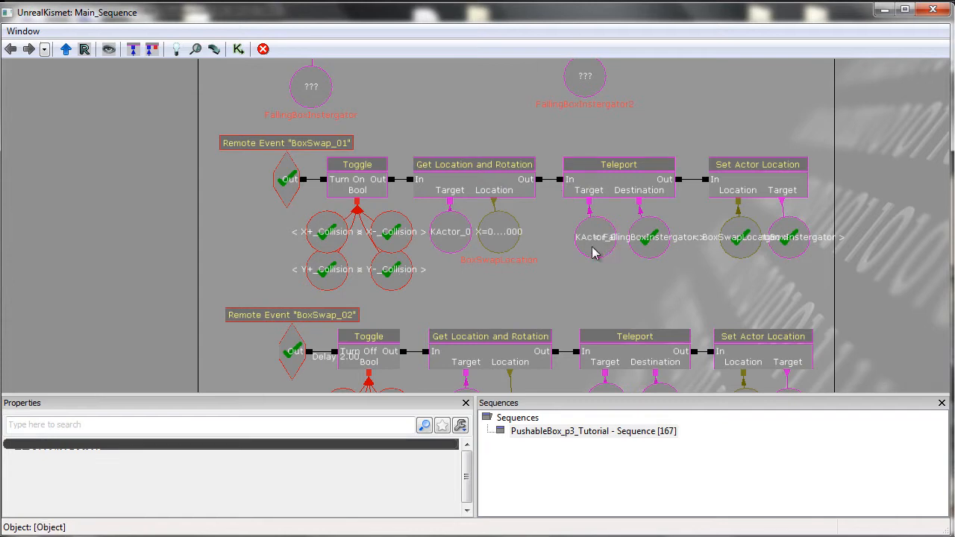
pyautogui.moveTo(556, 286); pyautogui.dragTo(551, 296)
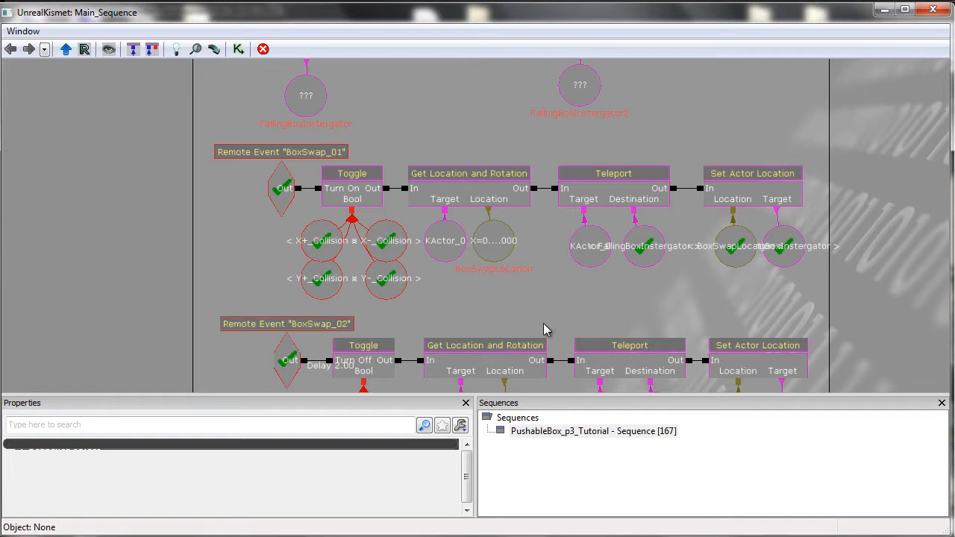
# Inspect the Get Location and Rotation node with its KActor target and location variables.
pyautogui.click(470, 187)
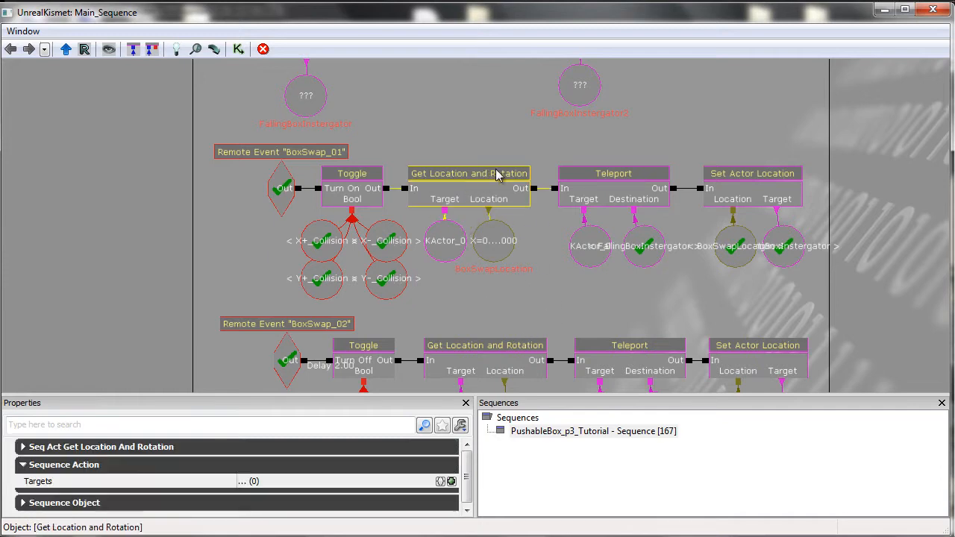
pyautogui.click(444, 284)
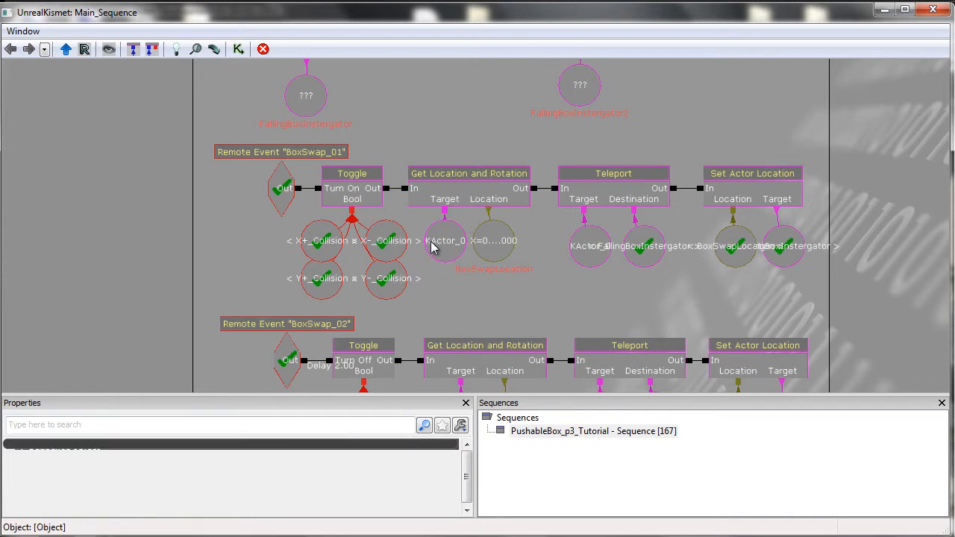
pyautogui.click(440, 242)
pyautogui.click(513, 303)
pyautogui.click(478, 215)
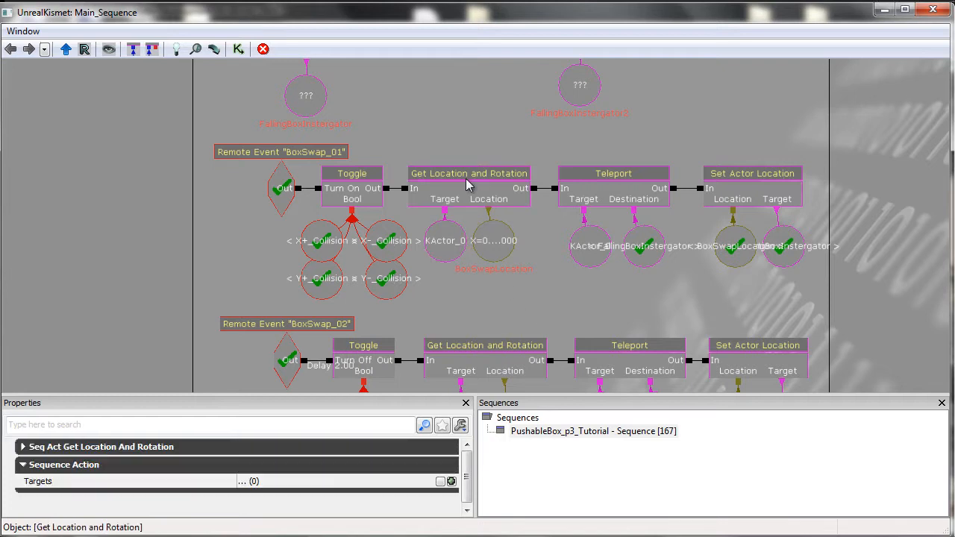
pyautogui.click(448, 236)
pyautogui.click(525, 303)
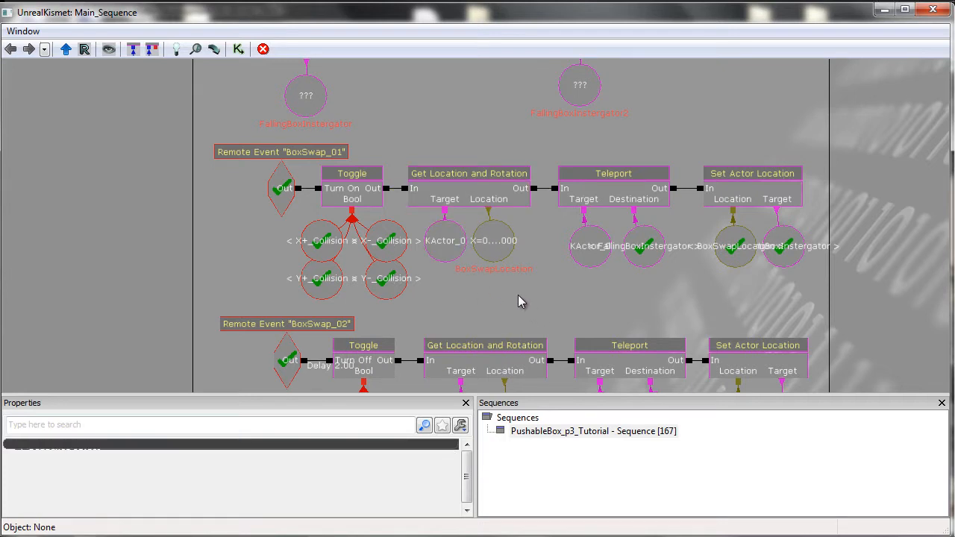
pyautogui.click(445, 250)
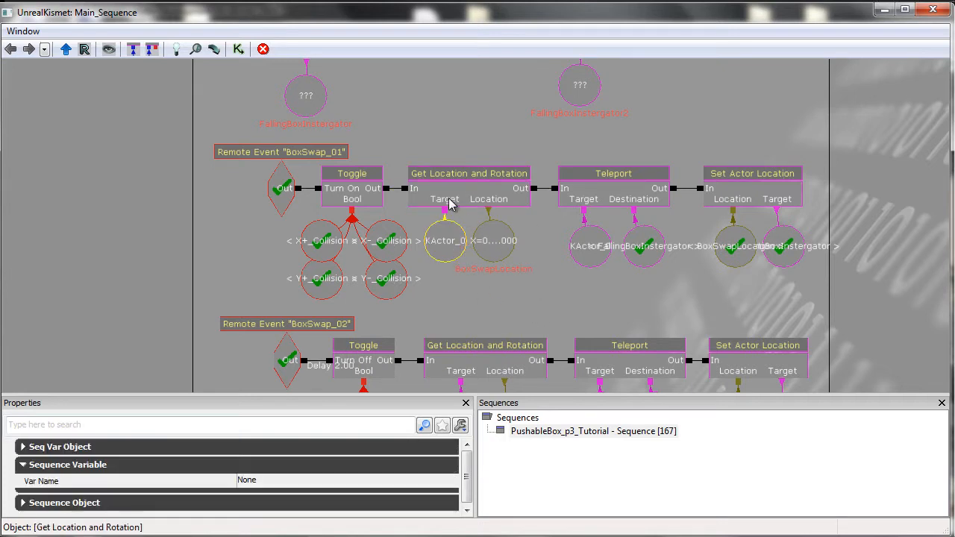
pyautogui.click(516, 297)
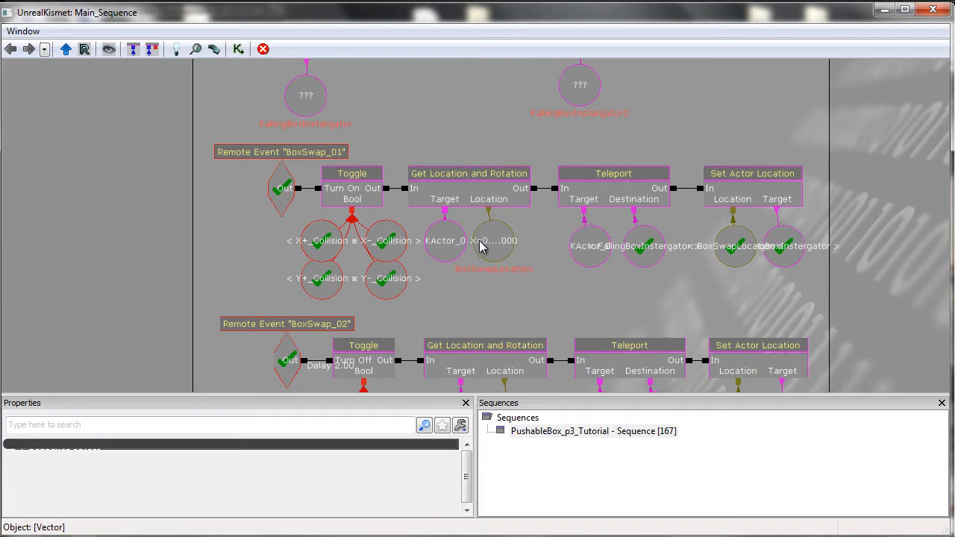
# Inspect the Teleport node, its target and destination variables, and its Seq Act Teleport properties.
pyautogui.click(610, 179)
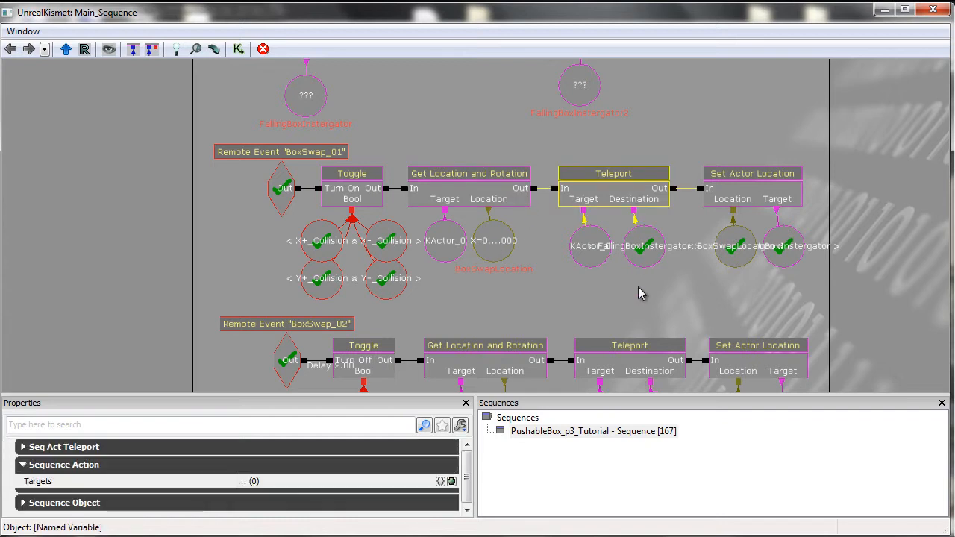
pyautogui.click(634, 291)
pyautogui.click(586, 253)
pyautogui.keyDown('ctrl'); pyautogui.moveTo(586, 259); pyautogui.dragTo(575, 260); pyautogui.keyUp('ctrl')
pyautogui.click(603, 289)
pyautogui.click(571, 260)
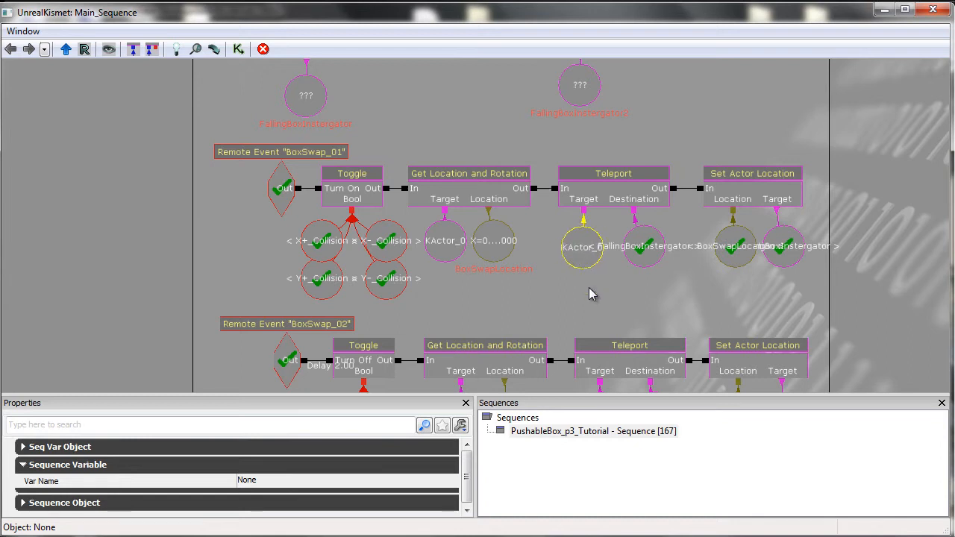
pyautogui.click(589, 293)
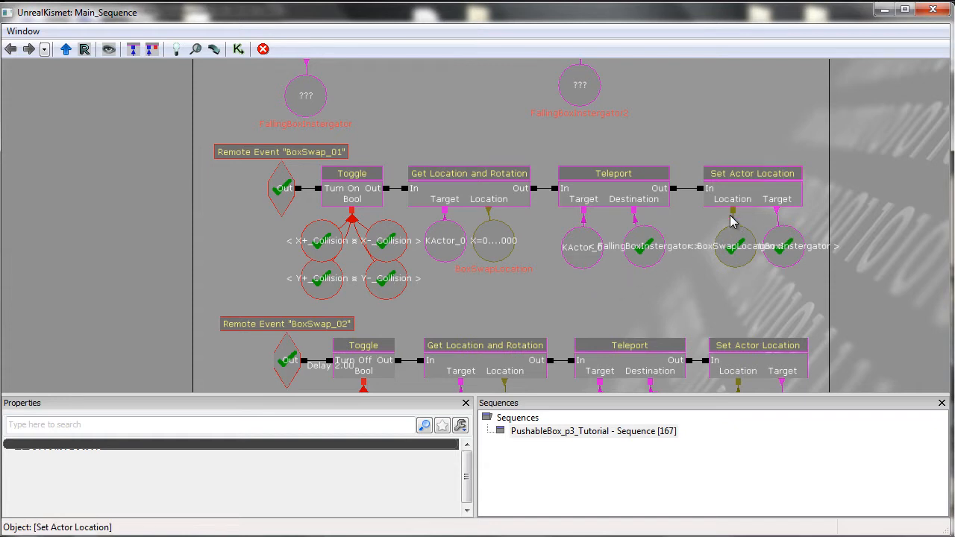
pyautogui.click(580, 253)
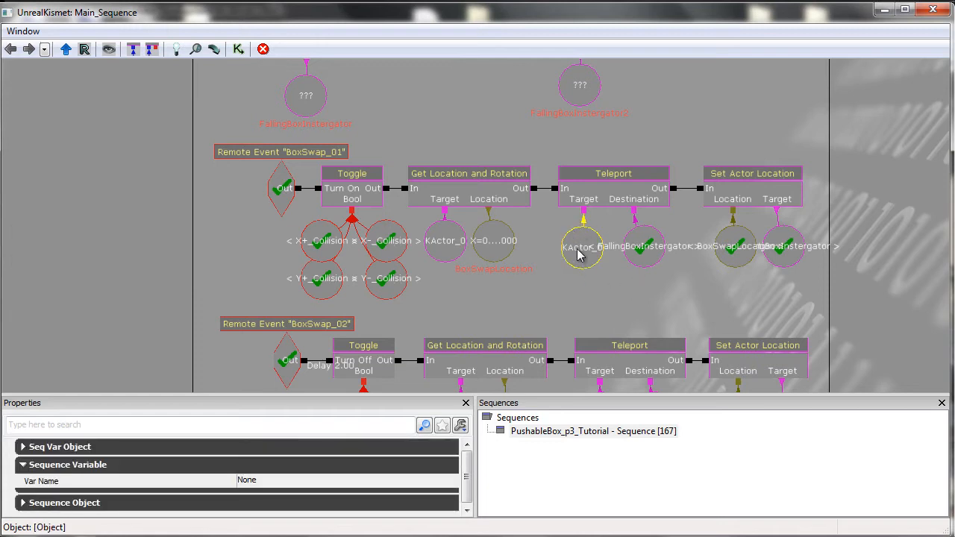
pyautogui.click(628, 276)
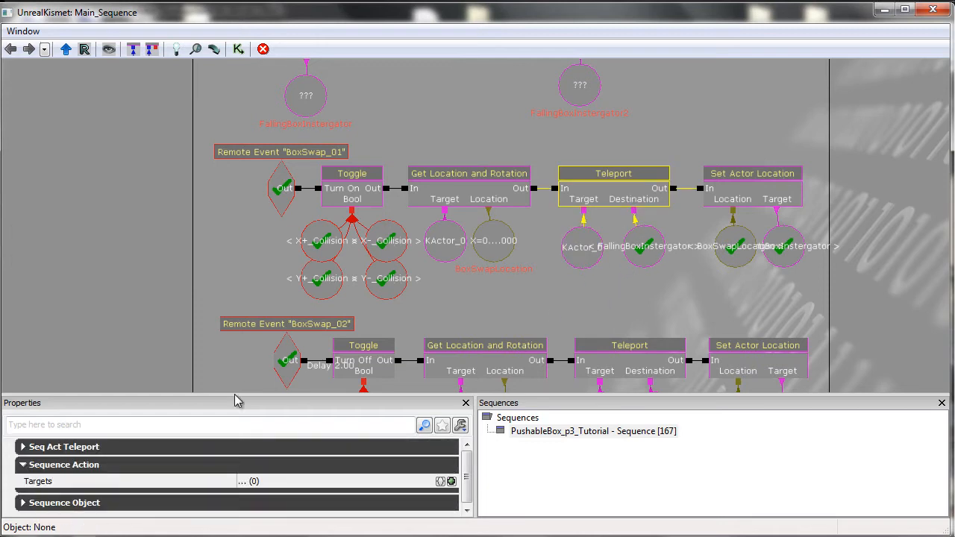
pyautogui.click(142, 447)
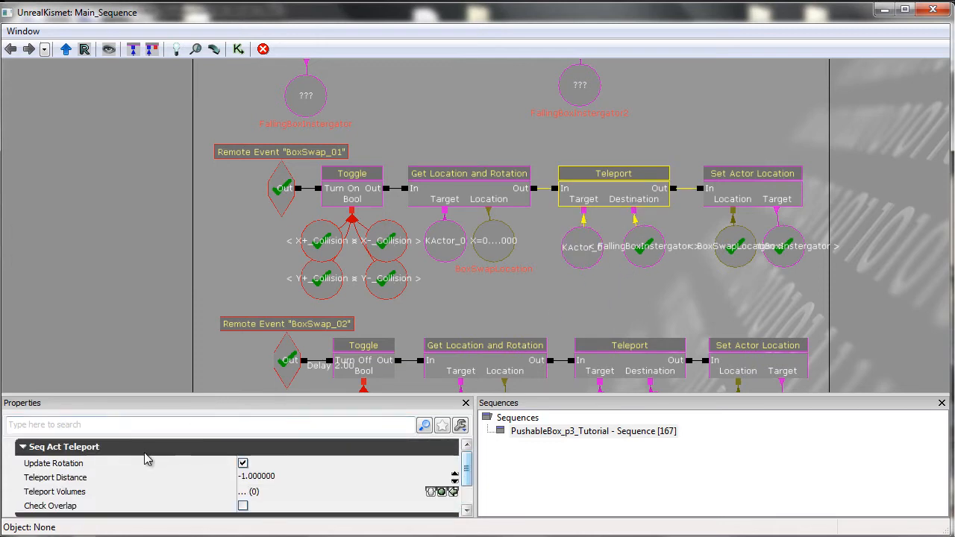
# Pull the Teleport node's FallingBoxInstergator destination variable away from its KActor_0 target variable to see both.
pyautogui.click(161, 448)
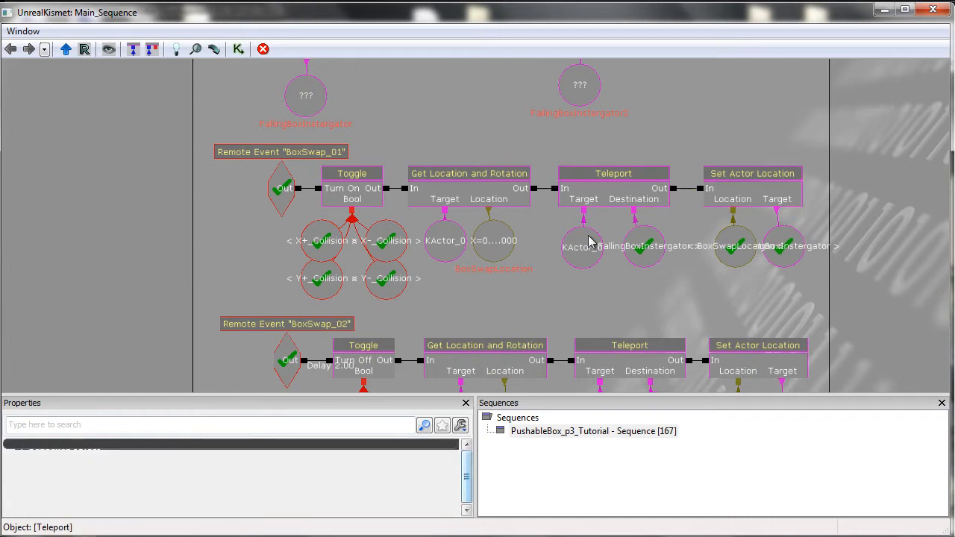
pyautogui.click(640, 258)
pyautogui.keyDown('ctrl'); pyautogui.moveTo(644, 268); pyautogui.dragTo(645, 265); pyautogui.keyUp('ctrl')
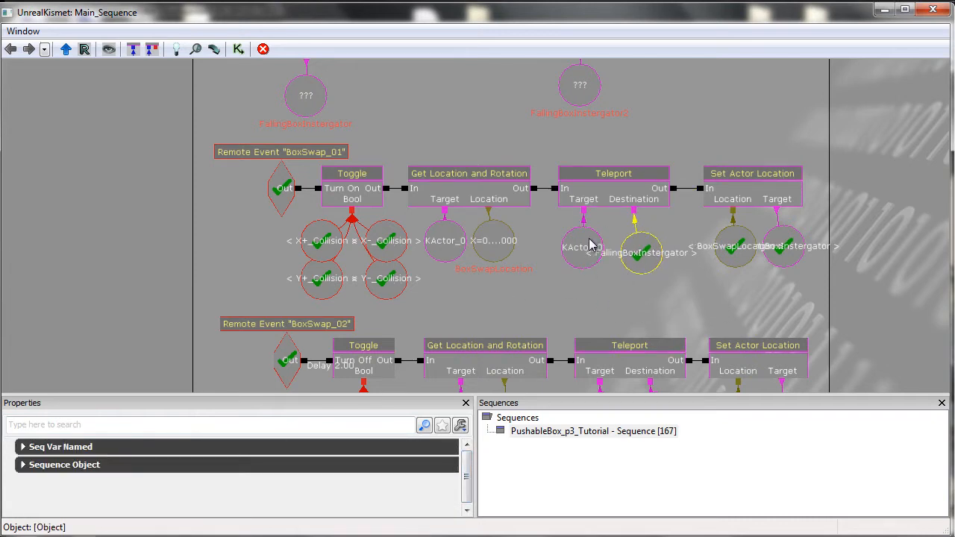
pyautogui.keyDown('ctrl'); pyautogui.moveTo(580, 252); pyautogui.dragTo(573, 250); pyautogui.keyUp('ctrl')
pyautogui.click(636, 272)
pyautogui.moveTo(640, 271)
pyautogui.keyDown('ctrl'); pyautogui.mouseDown()
pyautogui.moveTo(633, 297)
pyautogui.moveTo(638, 270)
pyautogui.moveTo(627, 282)
pyautogui.mouseUp(); pyautogui.keyUp('ctrl')
pyautogui.click(631, 314)
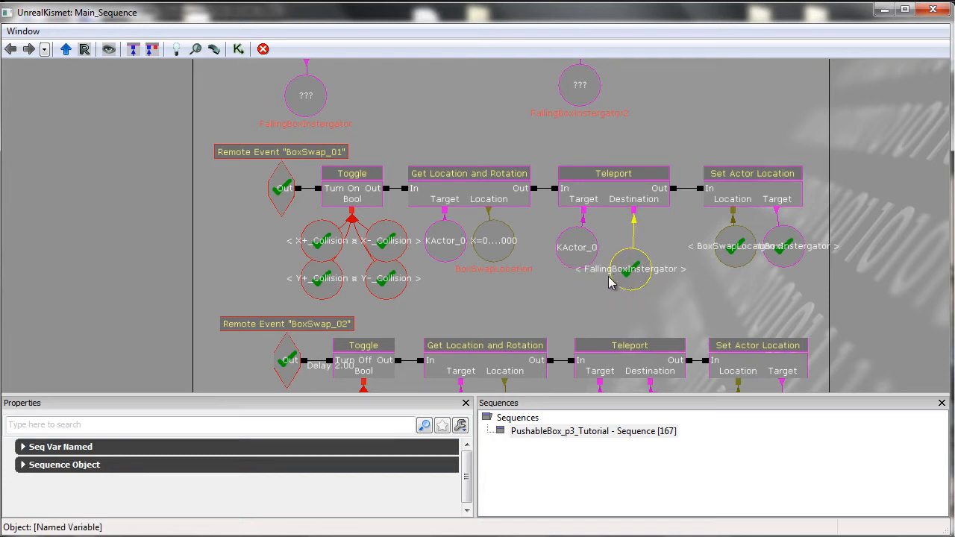
# Examine the FallingBoxInstergator variable attached to the TriggerVolume_1 Touch event's Instigator output.
pyautogui.moveTo(649, 126); pyautogui.dragTo(650, 159)
pyautogui.click(287, 153)
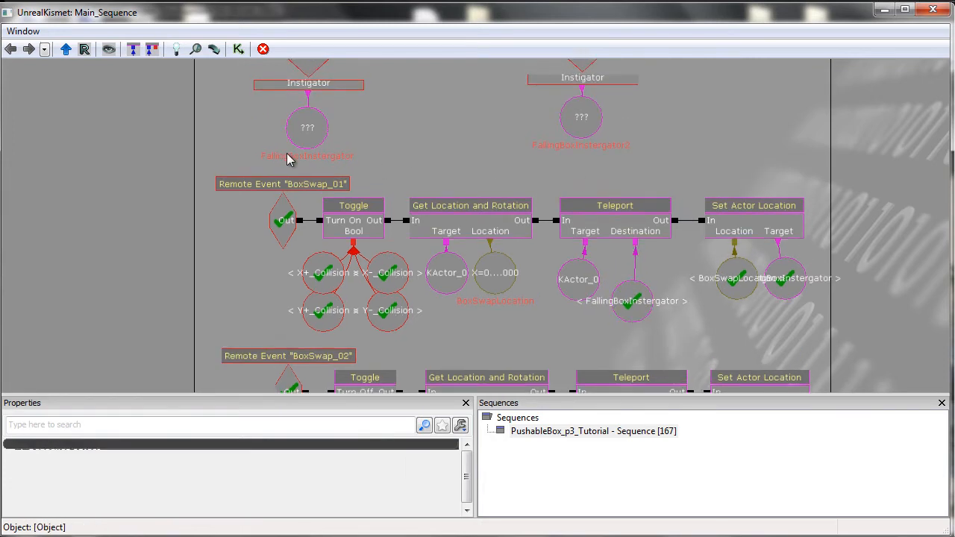
pyautogui.click(314, 144)
pyautogui.moveTo(400, 135); pyautogui.dragTo(390, 192)
pyautogui.click(314, 96)
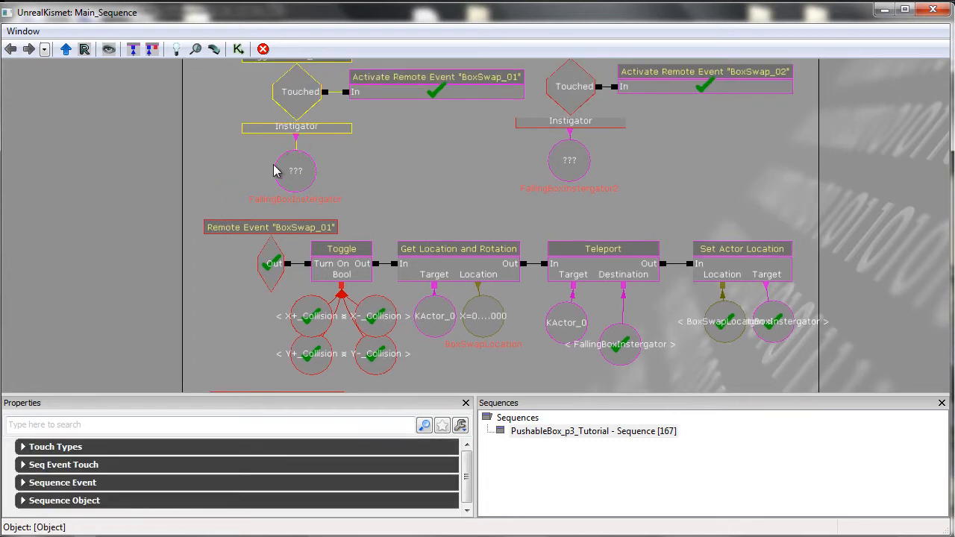
pyautogui.click(298, 175)
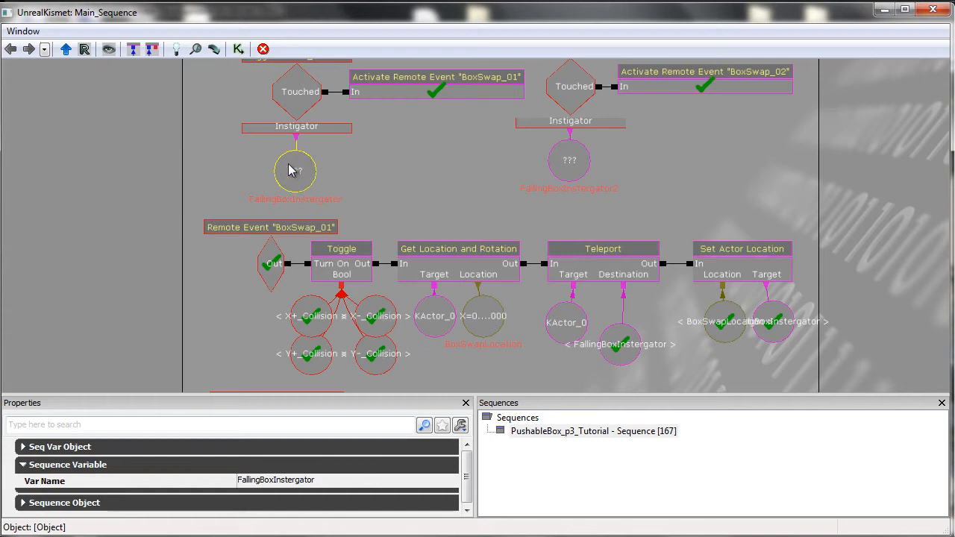
pyautogui.moveTo(415, 195); pyautogui.dragTo(400, 170)
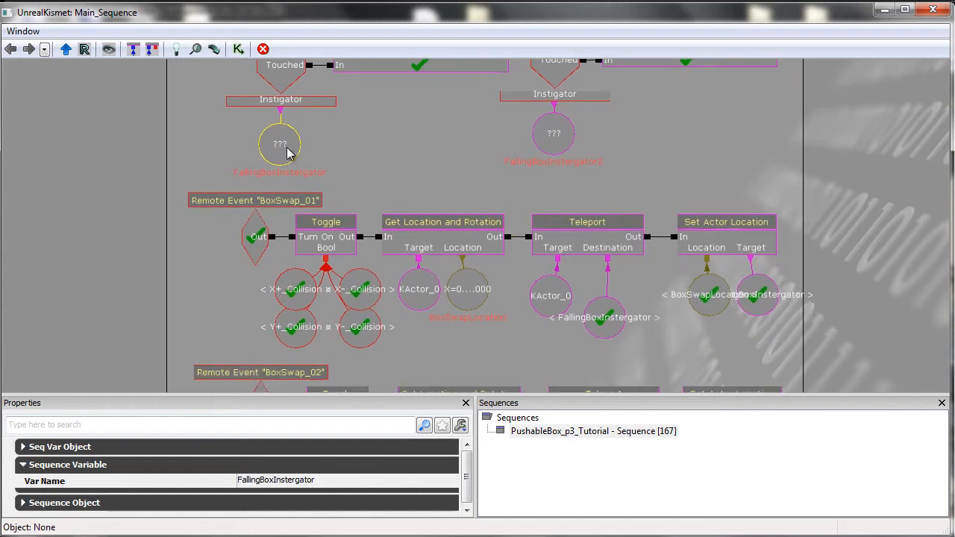
pyautogui.moveTo(606, 319); pyautogui.dragTo(620, 338)
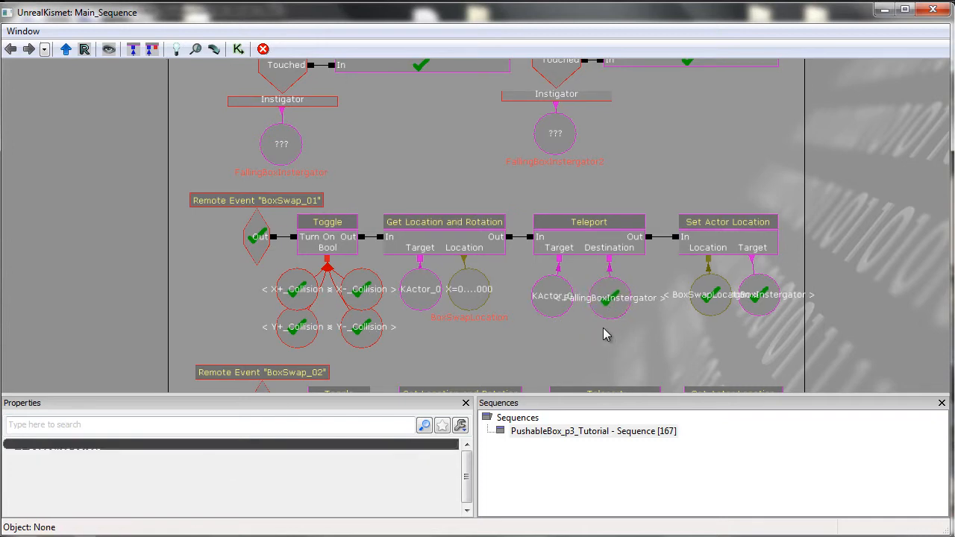
# Inspect the BoxSwapLocation variable and the Get Location and Rotation node's location vector in the BoxSwap_01 chain.
pyautogui.moveTo(495, 188); pyautogui.dragTo(458, 207)
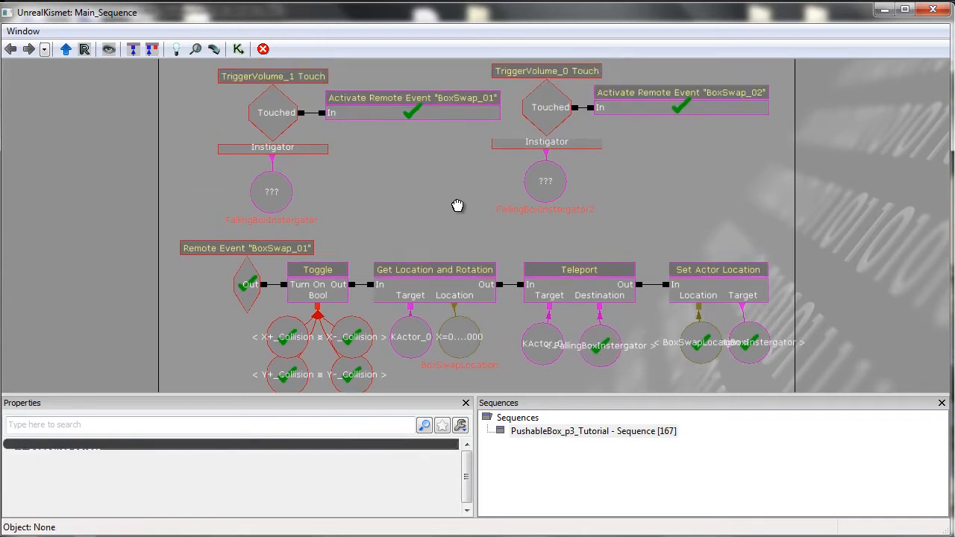
pyautogui.moveTo(502, 238); pyautogui.dragTo(470, 206)
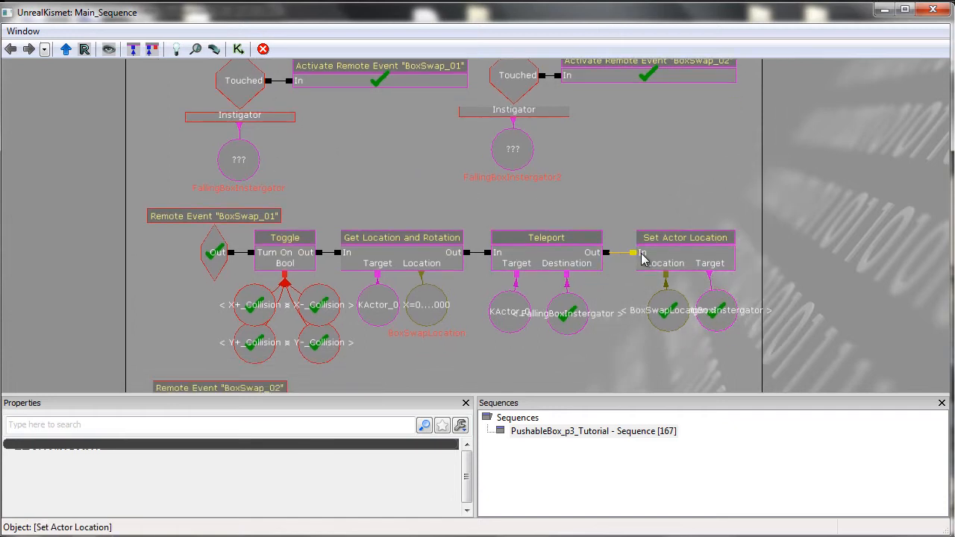
pyautogui.moveTo(701, 359); pyautogui.dragTo(698, 337)
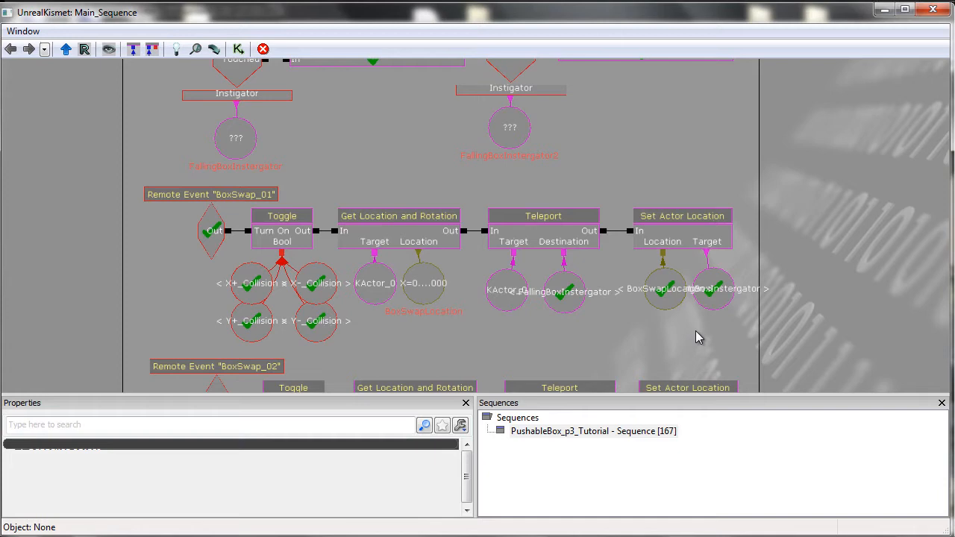
pyautogui.click(663, 297)
pyautogui.click(423, 288)
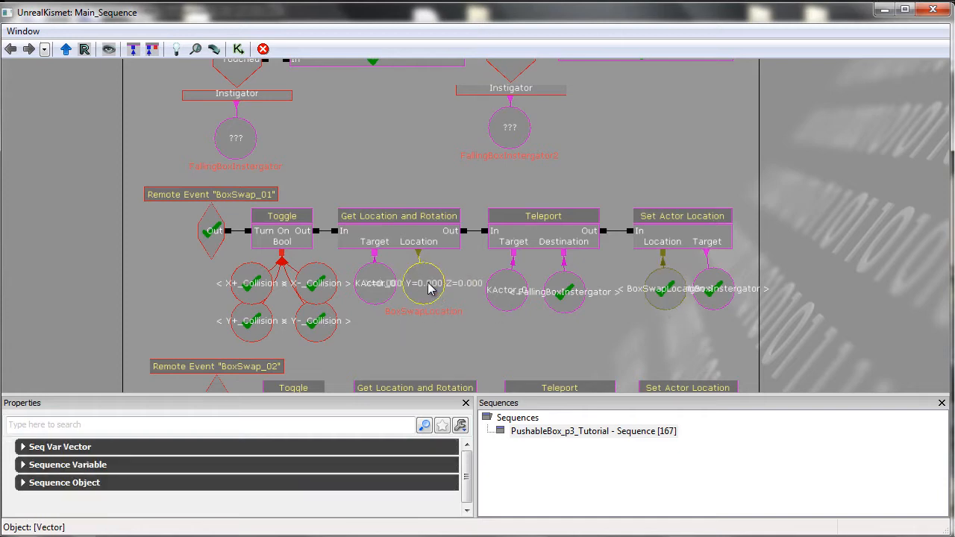
# Separate the Set Actor Location node's FallingBoxInstergator target from BoxSwapLocation to compare the two variables.
pyautogui.moveTo(714, 291); pyautogui.dragTo(714, 318)
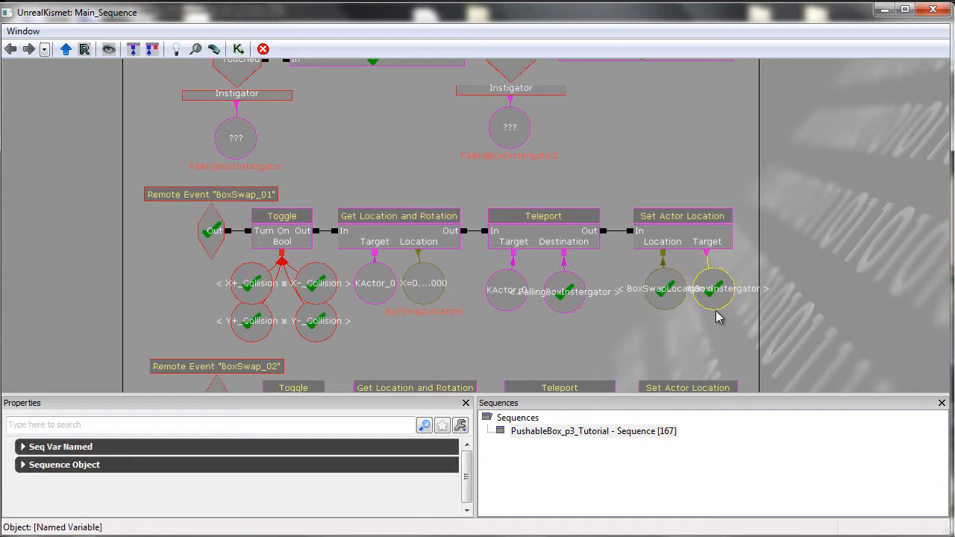
pyautogui.click(695, 362)
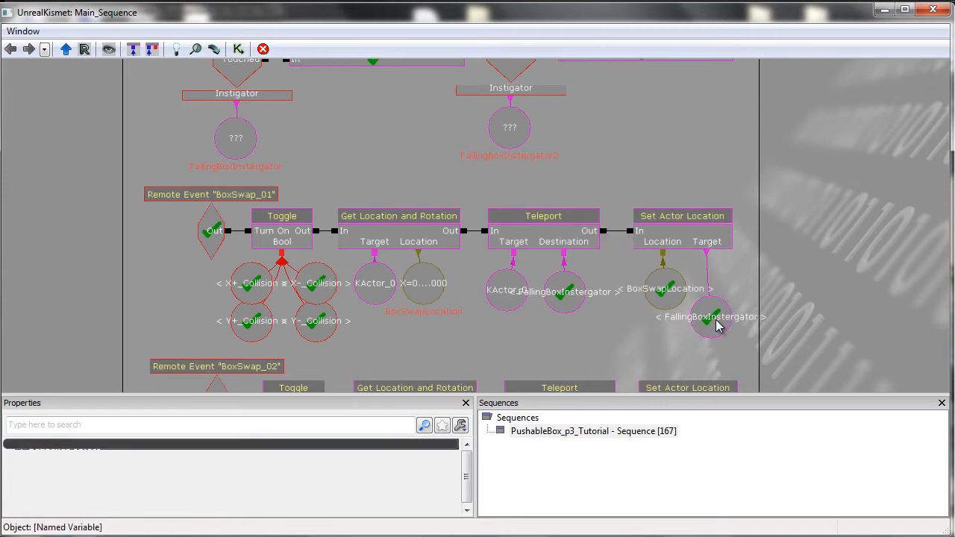
pyautogui.click(710, 323)
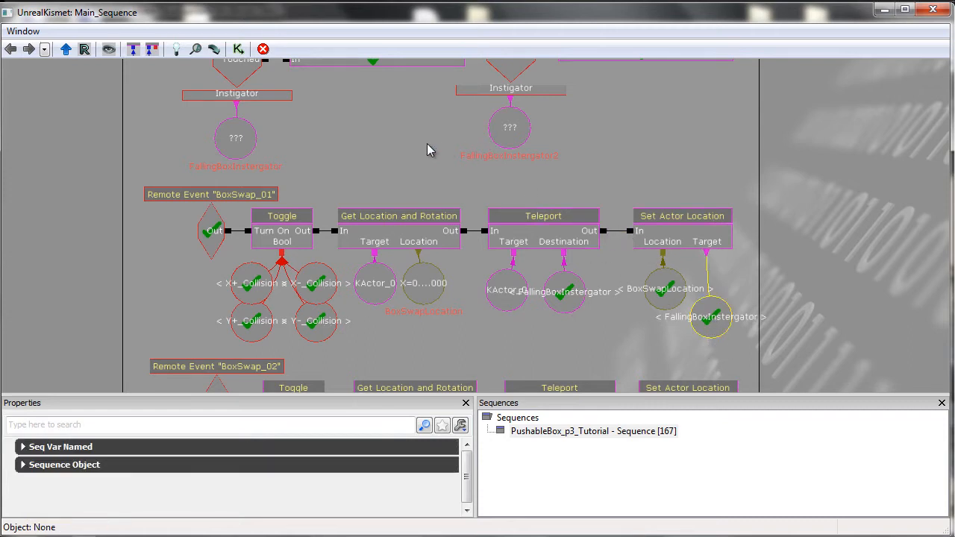
pyautogui.moveTo(427, 144); pyautogui.dragTo(429, 155)
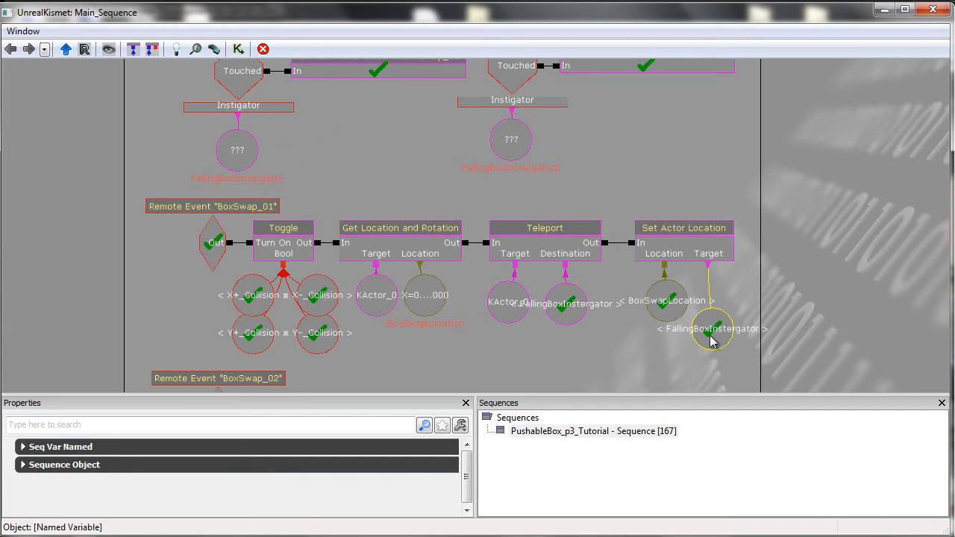
pyautogui.click(231, 152)
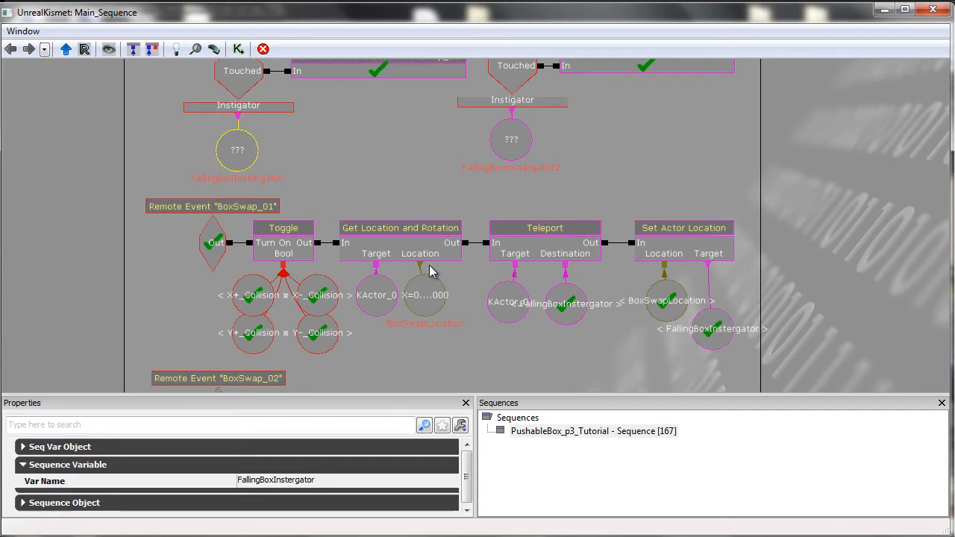
pyautogui.click(657, 358)
pyautogui.click(664, 295)
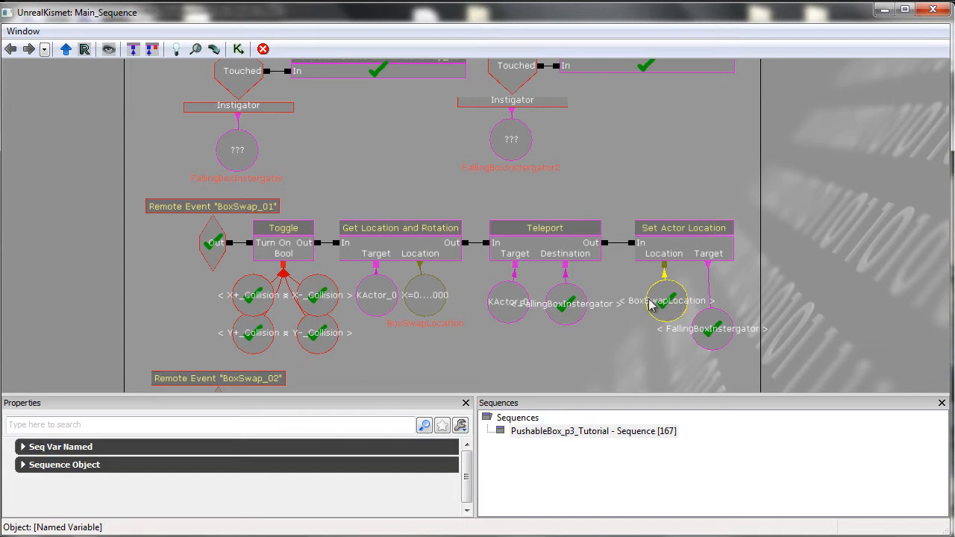
pyautogui.click(376, 300)
pyautogui.click(702, 328)
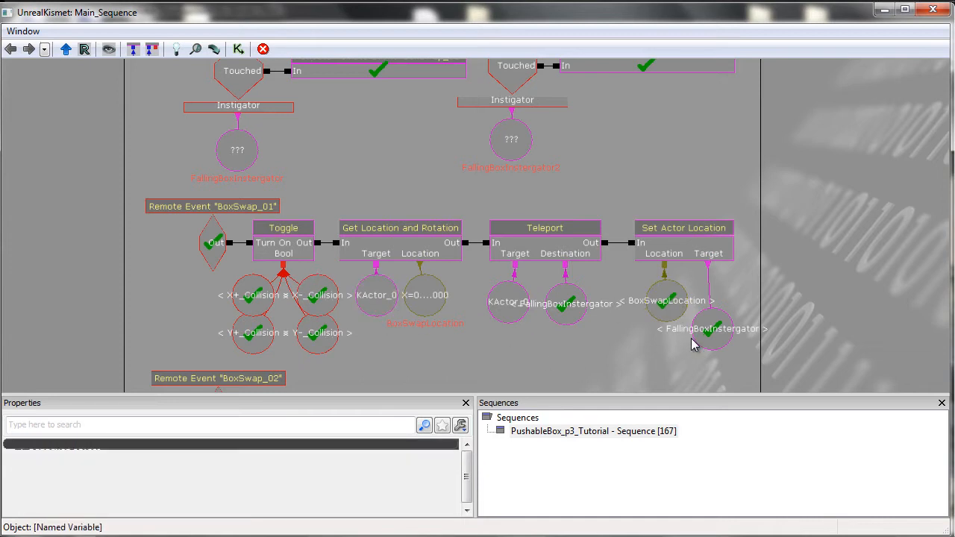
pyautogui.moveTo(718, 341); pyautogui.dragTo(697, 307)
# Review the BoxSwap_02 chain's Toggle node, its collision variables and the Get Location and Rotation target variable.
pyautogui.click(628, 350)
pyautogui.moveTo(627, 350); pyautogui.dragTo(658, 247)
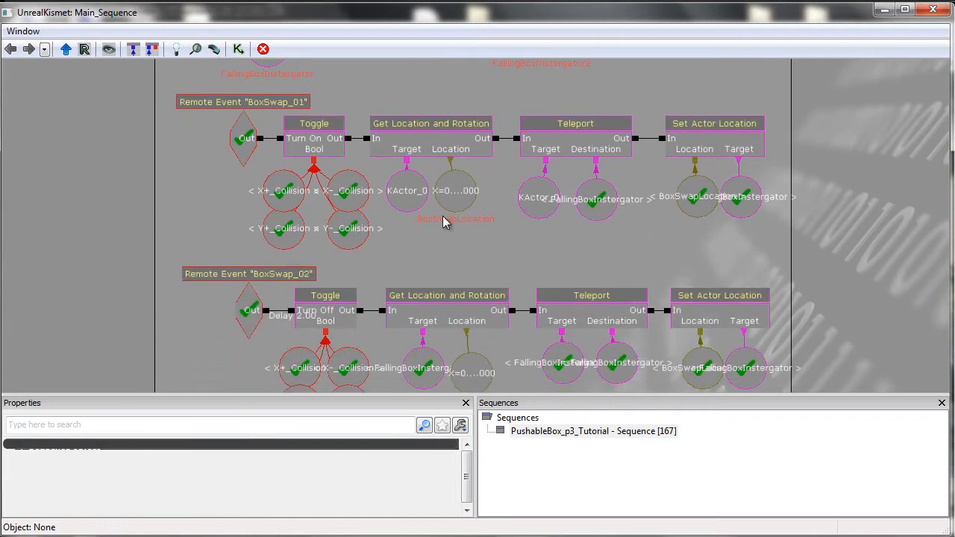
pyautogui.moveTo(429, 243); pyautogui.dragTo(462, 176)
pyautogui.moveTo(342, 191); pyautogui.dragTo(479, 215)
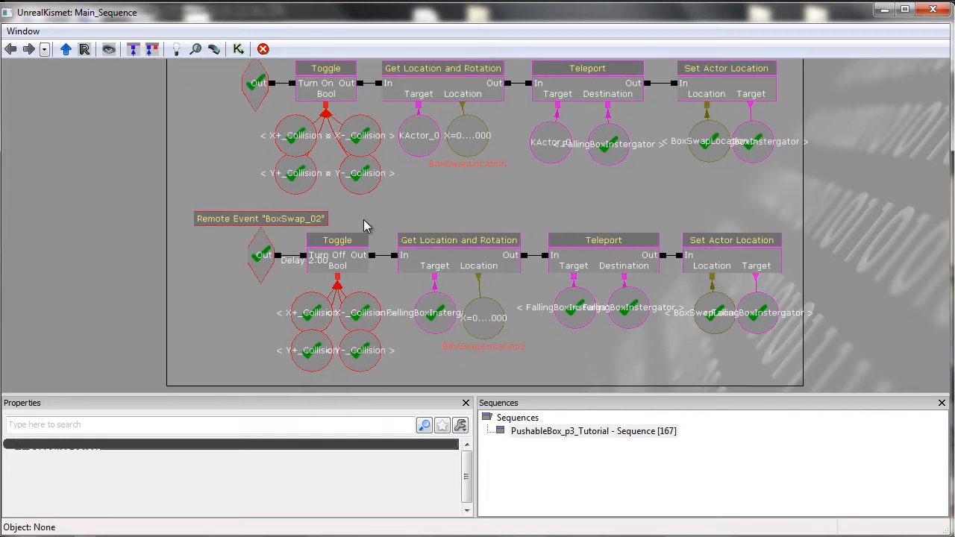
pyautogui.keyDown('ctrl'); pyautogui.keyDown('alt'); pyautogui.moveTo(329, 275); pyautogui.dragTo(320, 248); pyautogui.keyUp('alt'); pyautogui.keyUp('ctrl')
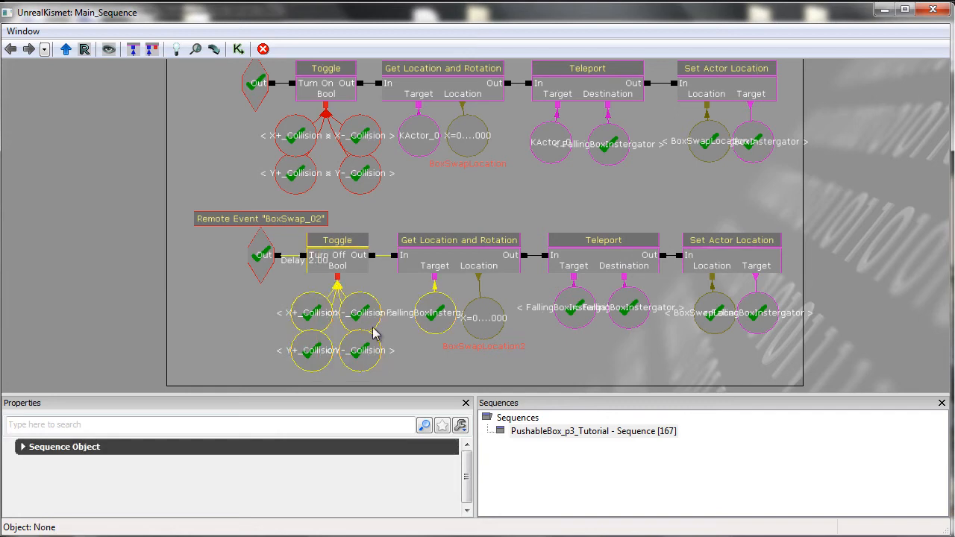
pyautogui.click(399, 360)
pyautogui.keyDown('ctrl'); pyautogui.keyDown('alt'); pyautogui.moveTo(320, 300); pyautogui.dragTo(308, 242); pyautogui.keyUp('alt'); pyautogui.keyUp('ctrl')
pyautogui.click(439, 372)
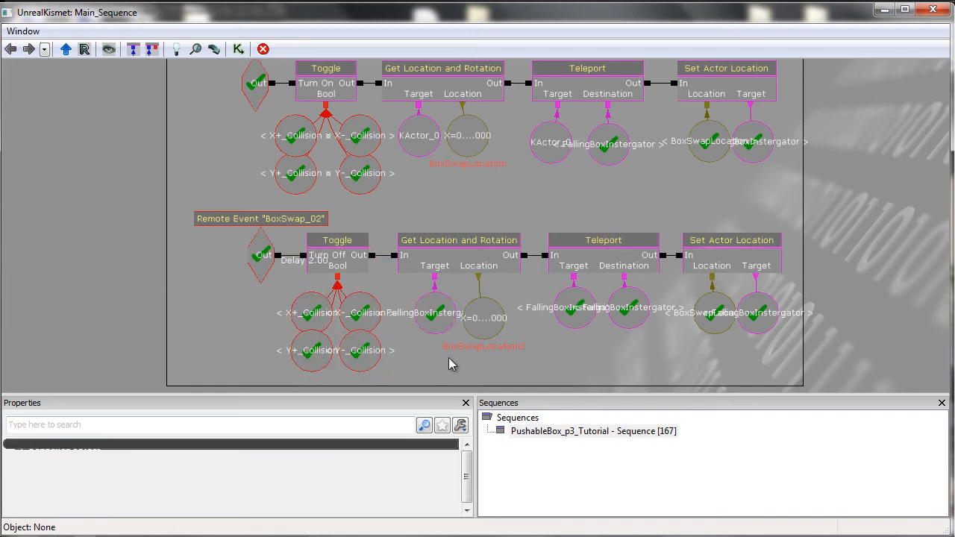
pyautogui.click(449, 315)
pyautogui.moveTo(437, 321)
pyautogui.keyDown('ctrl'); pyautogui.mouseDown()
pyautogui.moveTo(434, 296)
pyautogui.moveTo(433, 336)
pyautogui.moveTo(437, 305)
pyautogui.moveTo(439, 319)
pyautogui.mouseUp(); pyautogui.keyUp('ctrl')
pyautogui.click(547, 371)
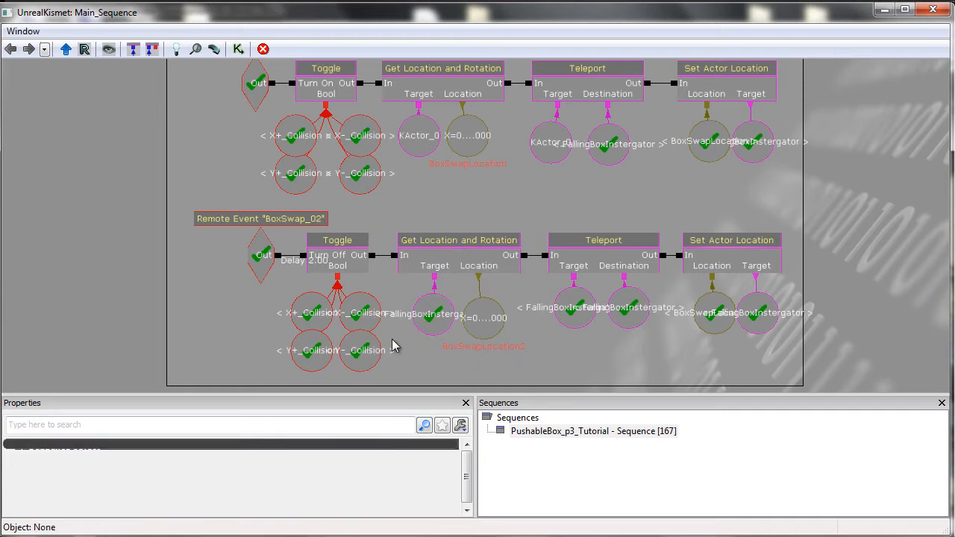
# Inspect the BoxSwapLocation2 vector variable feeding the BoxSwap_02 Get Location and Rotation node.
pyautogui.click(505, 340)
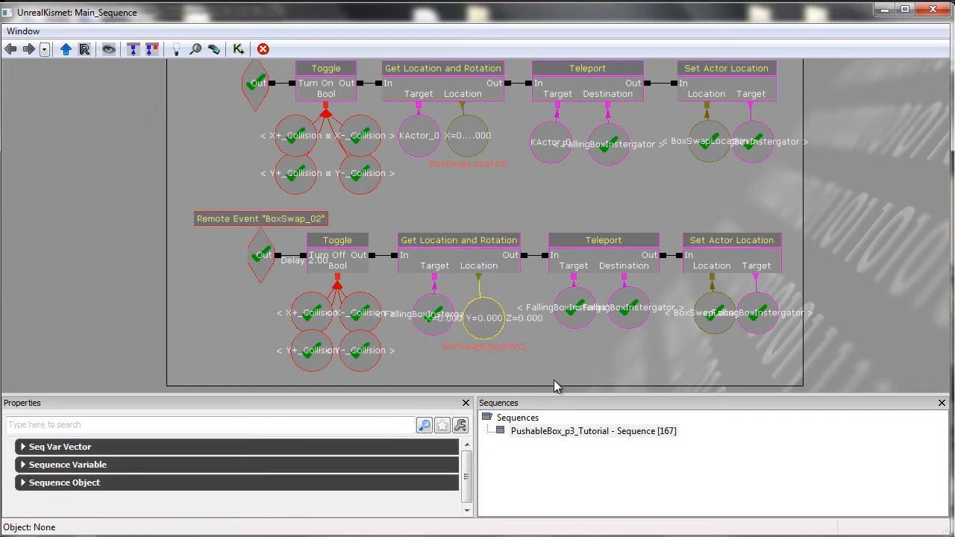
pyautogui.click(567, 367)
pyautogui.moveTo(588, 364); pyautogui.dragTo(576, 371)
pyautogui.click(484, 336)
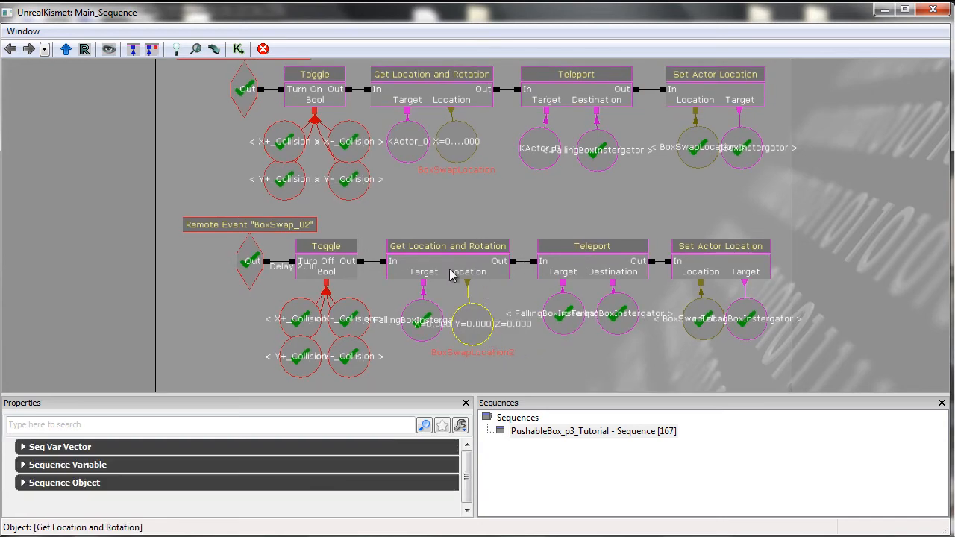
pyautogui.moveTo(476, 332); pyautogui.dragTo(476, 326)
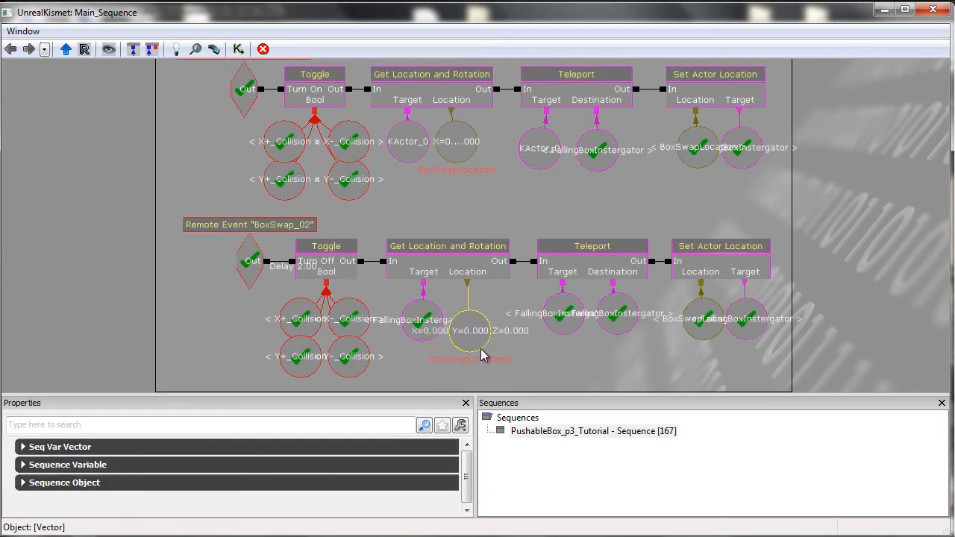
pyautogui.moveTo(468, 332); pyautogui.dragTo(468, 320)
# Pull apart the BoxSwap_02 Teleport node's FallingBoxInstergator2 target and FallingBoxInstergator destination variables.
pyautogui.click(542, 351)
pyautogui.moveTo(542, 351); pyautogui.dragTo(556, 320)
pyautogui.click(563, 302)
pyautogui.click(616, 309)
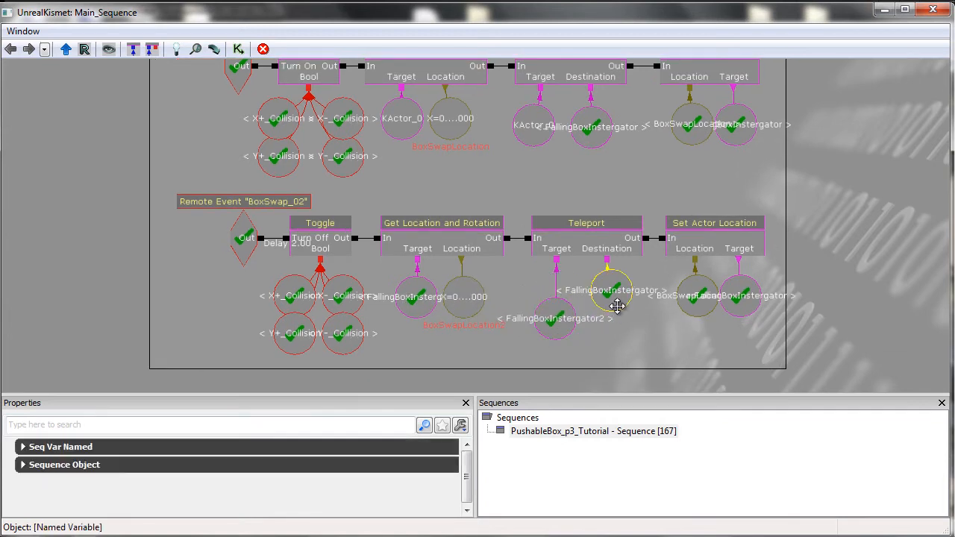
pyautogui.moveTo(619, 305); pyautogui.dragTo(619, 301)
pyautogui.click(622, 338)
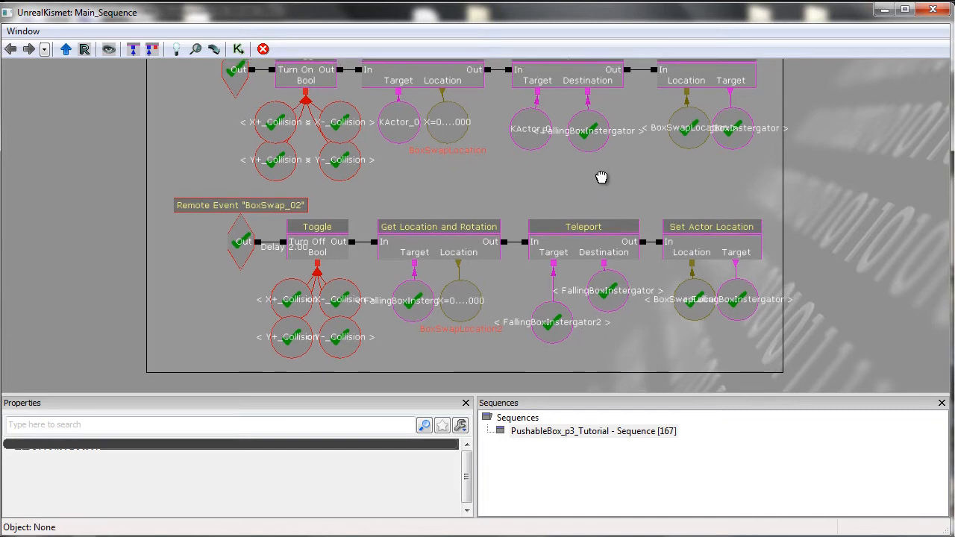
pyautogui.moveTo(602, 178); pyautogui.dragTo(604, 218)
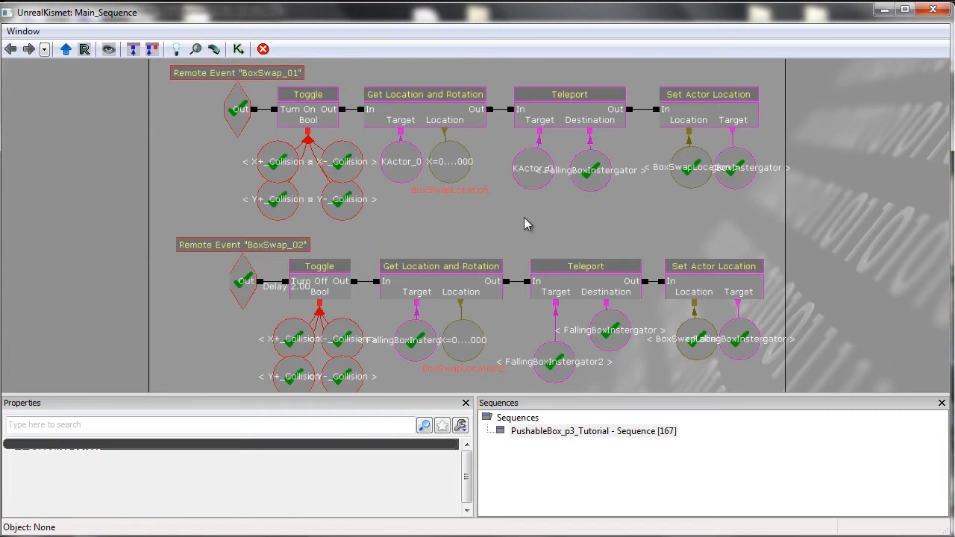
pyautogui.moveTo(523, 223); pyautogui.dragTo(524, 162)
# Examine the BoxSwap_02 Teleport and Set Actor Location variables and move the Teleport variables back together.
pyautogui.click(561, 316)
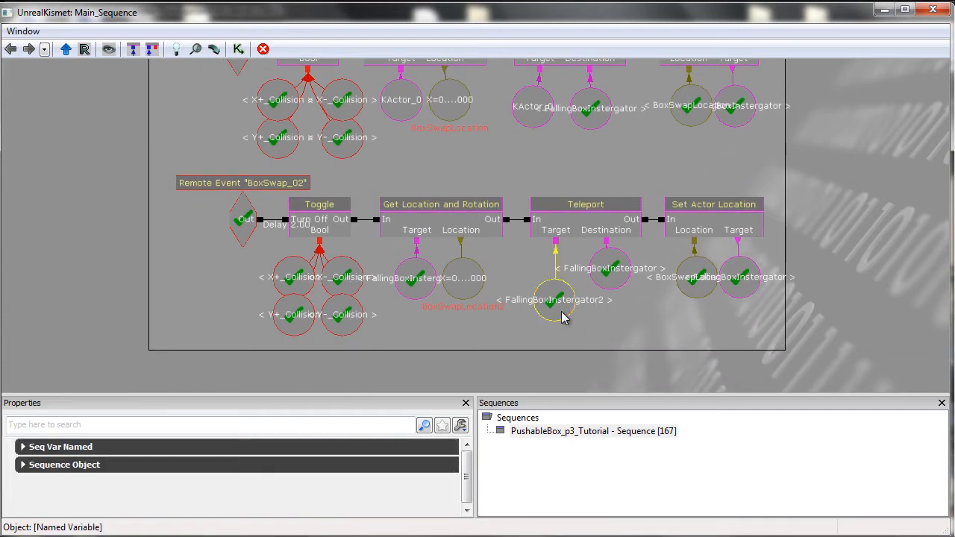
pyautogui.click(619, 336)
pyautogui.moveTo(611, 266); pyautogui.dragTo(614, 271)
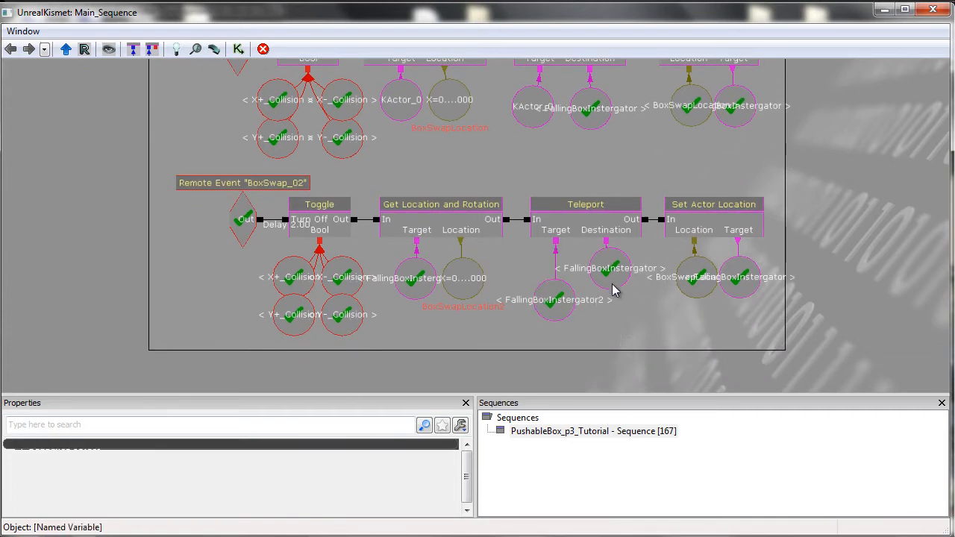
pyautogui.click(554, 303)
pyautogui.keyDown('ctrl'); pyautogui.moveTo(555, 320); pyautogui.dragTo(555, 297); pyautogui.keyUp('ctrl')
pyautogui.keyDown('ctrl'); pyautogui.moveTo(616, 289); pyautogui.dragTo(617, 307); pyautogui.keyUp('ctrl')
pyautogui.keyDown('ctrl'); pyautogui.moveTo(556, 286); pyautogui.dragTo(549, 285); pyautogui.keyUp('ctrl')
pyautogui.click(546, 278)
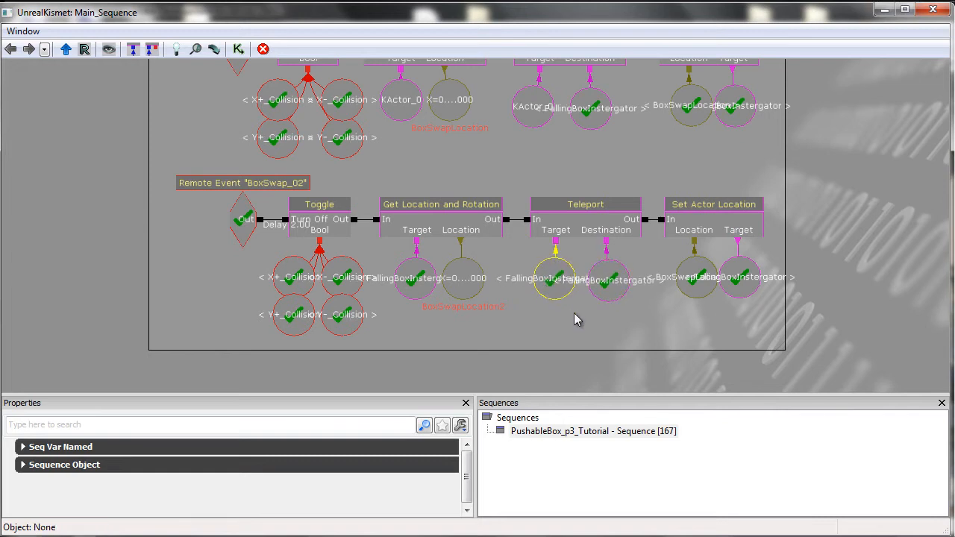
pyautogui.click(574, 313)
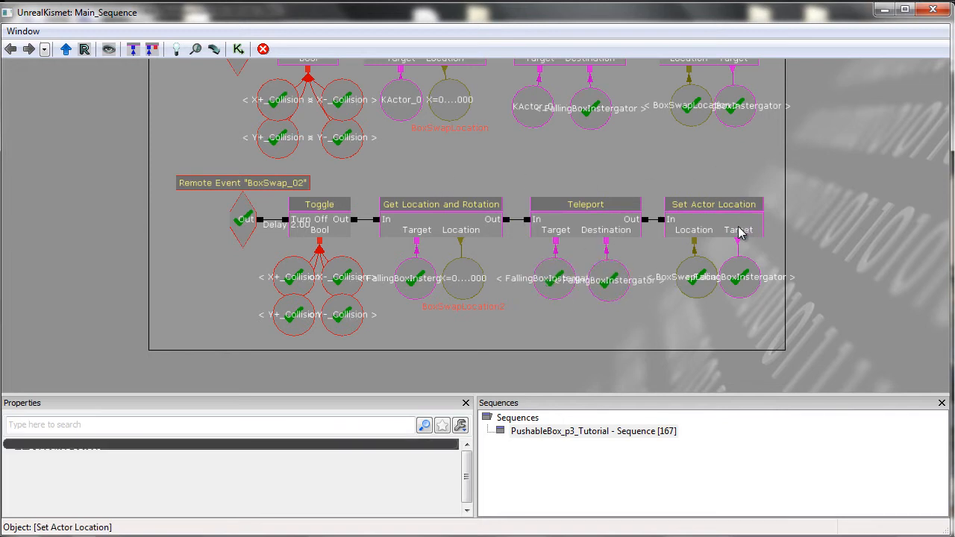
pyautogui.moveTo(678, 99); pyautogui.dragTo(679, 127)
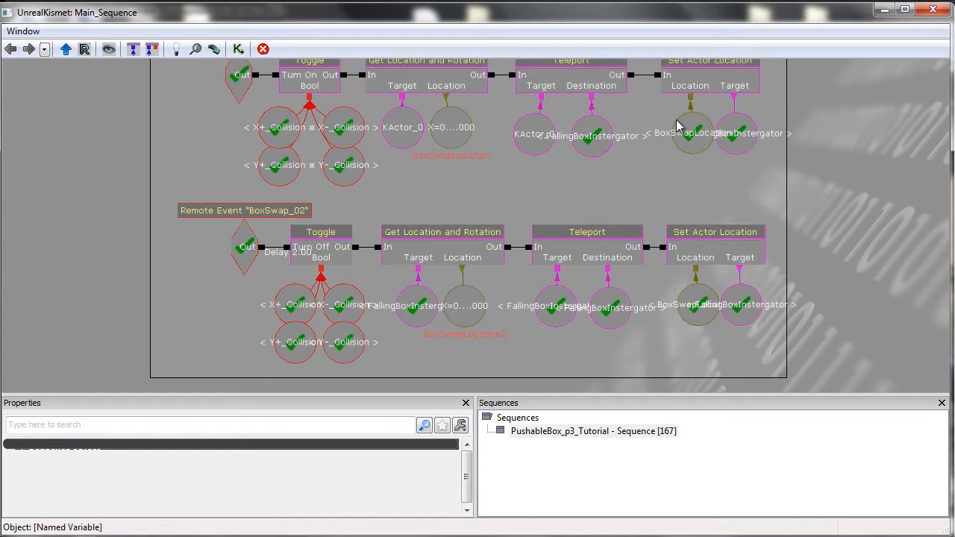
# Pull apart and re-stack the BoxSwap_02 Set Actor Location's BoxSwapLocation2 and FallingBoxInstergator variables to inspect them.
pyautogui.click(692, 313)
pyautogui.keyDown('ctrl'); pyautogui.moveTo(691, 316); pyautogui.dragTo(684, 341); pyautogui.keyUp('ctrl')
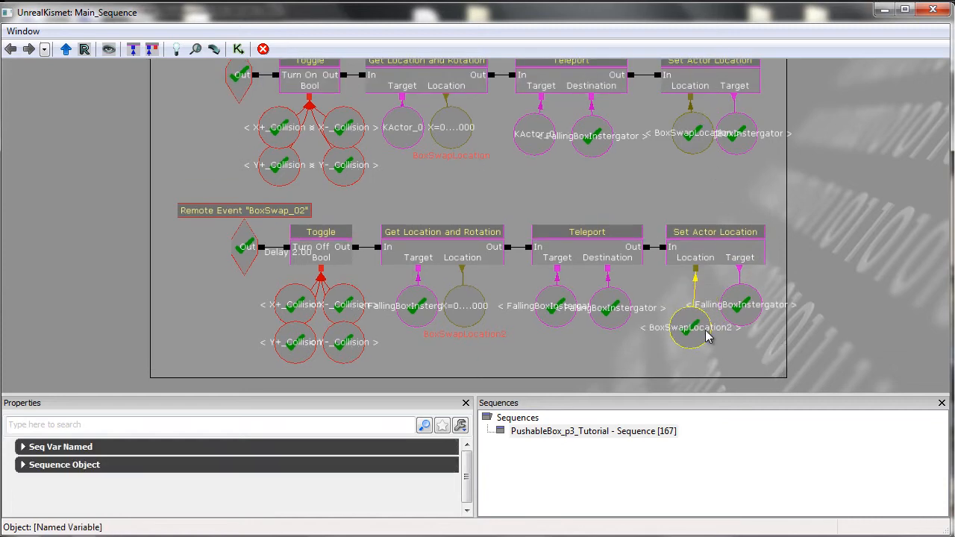
pyautogui.click(741, 309)
pyautogui.keyDown('ctrl'); pyautogui.moveTo(752, 334); pyautogui.dragTo(749, 323); pyautogui.keyUp('ctrl')
pyautogui.click(757, 340)
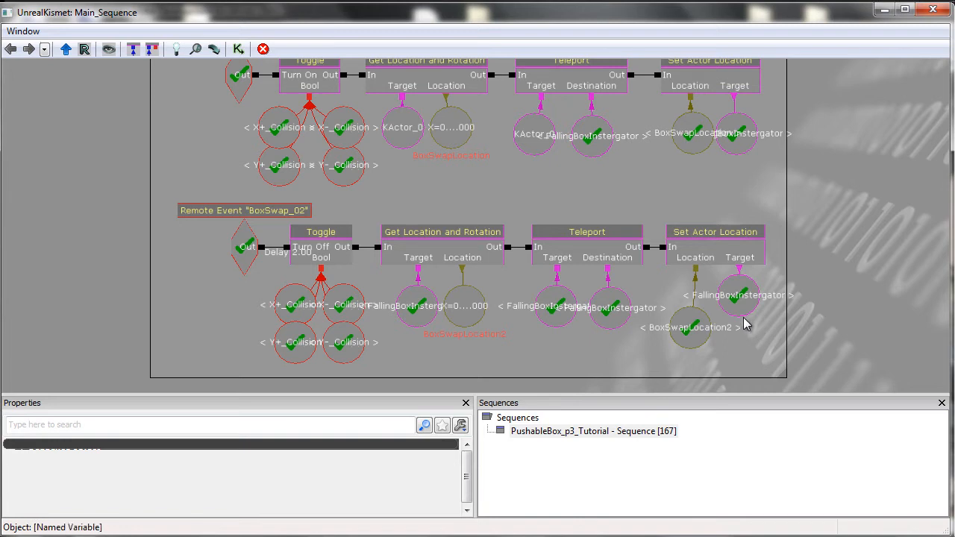
pyautogui.click(694, 327)
pyautogui.moveTo(693, 328)
pyautogui.keyDown('ctrl'); pyautogui.mouseDown()
pyautogui.moveTo(704, 312)
pyautogui.moveTo(697, 291)
pyautogui.moveTo(695, 312)
pyautogui.mouseUp(); pyautogui.keyUp('ctrl')
pyautogui.click(720, 331)
pyautogui.click(708, 332)
# Review the Touched triggers, Activate Remote Event actions and both BoxSwap remote event chains across the sequence.
pyautogui.moveTo(502, 213); pyautogui.dragTo(544, 220)
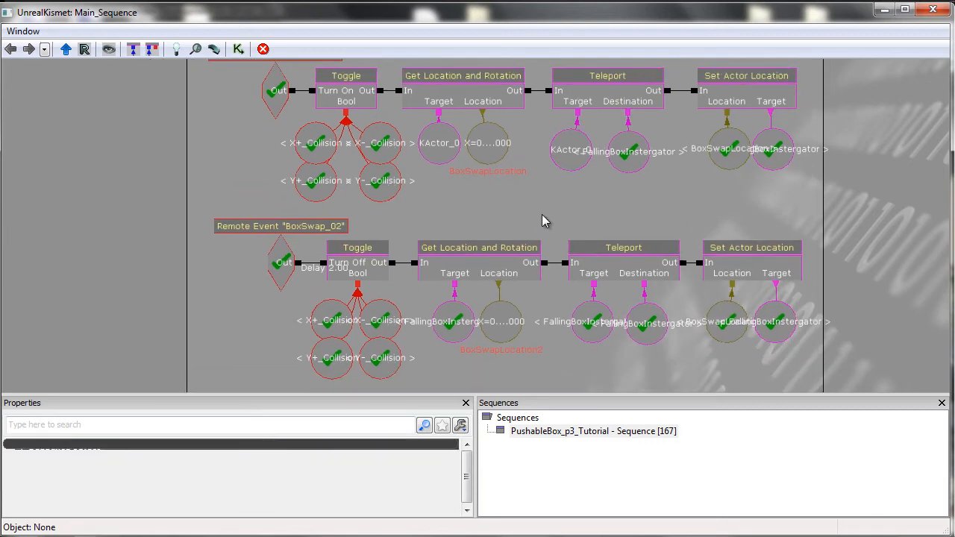
pyautogui.scroll(-3, 547, 214)
pyautogui.scroll(-1, 750, 227)
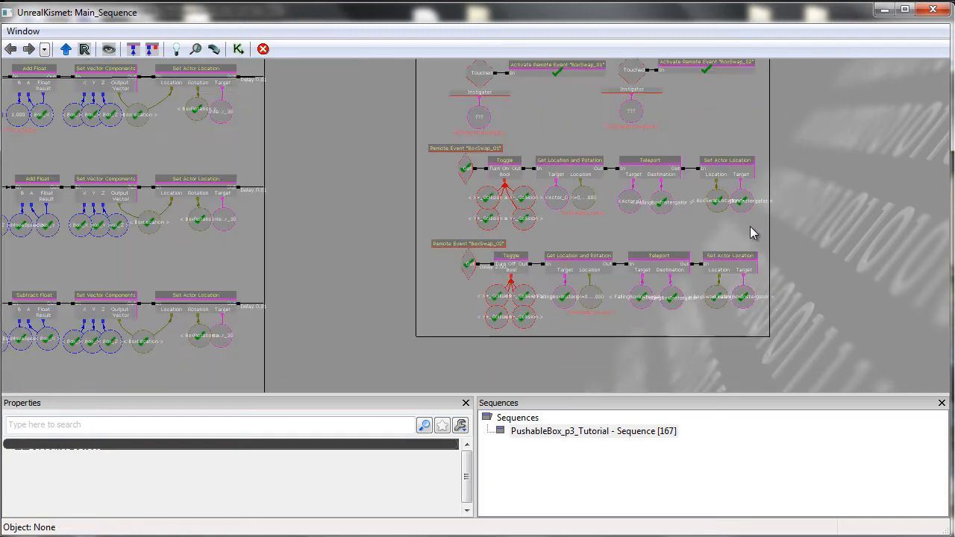
pyautogui.moveTo(780, 231); pyautogui.dragTo(743, 251)
pyautogui.moveTo(696, 138); pyautogui.dragTo(632, 154)
pyautogui.moveTo(516, 123); pyautogui.dragTo(578, 95)
pyautogui.click(552, 118)
pyautogui.scroll(4, 523, 146)
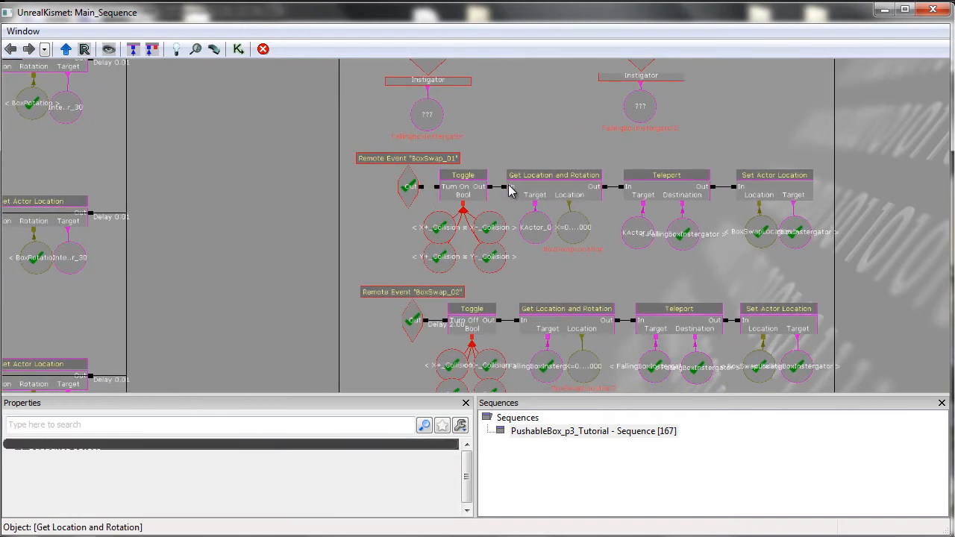
pyautogui.moveTo(429, 190); pyautogui.dragTo(509, 186)
# Play the level in the editor and push the crate along the ledge to test the box swap.
pyautogui.click(880, 9)
pyautogui.click(819, 46)
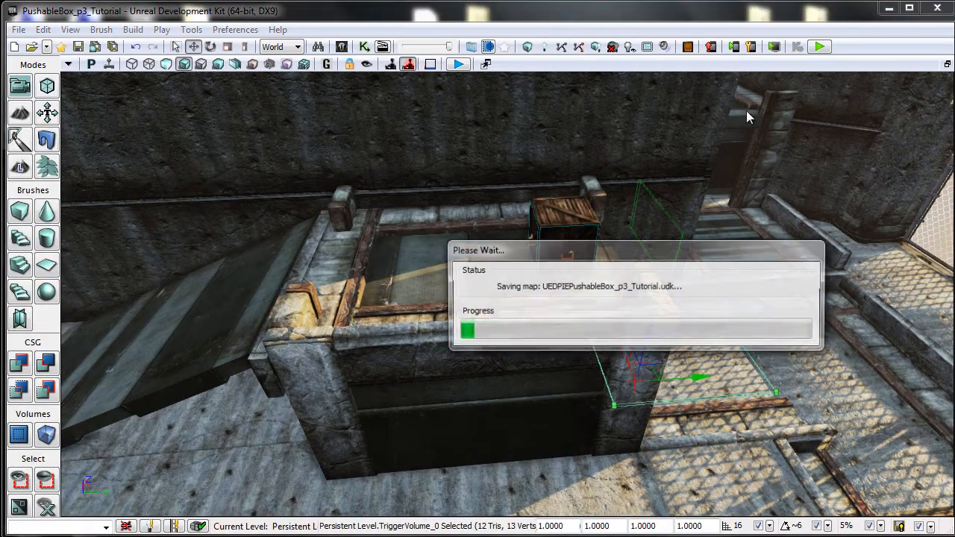
pyautogui.press('w')
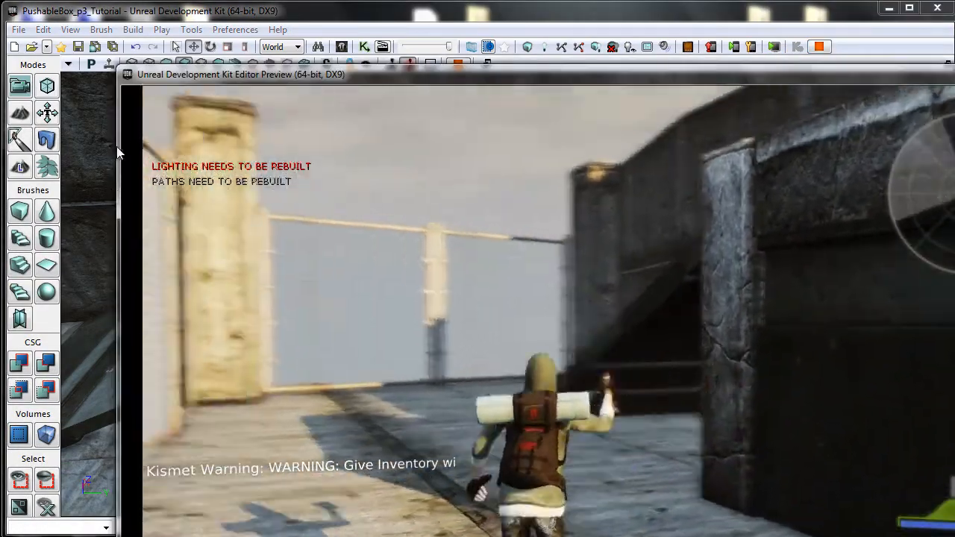
pyautogui.press('w')
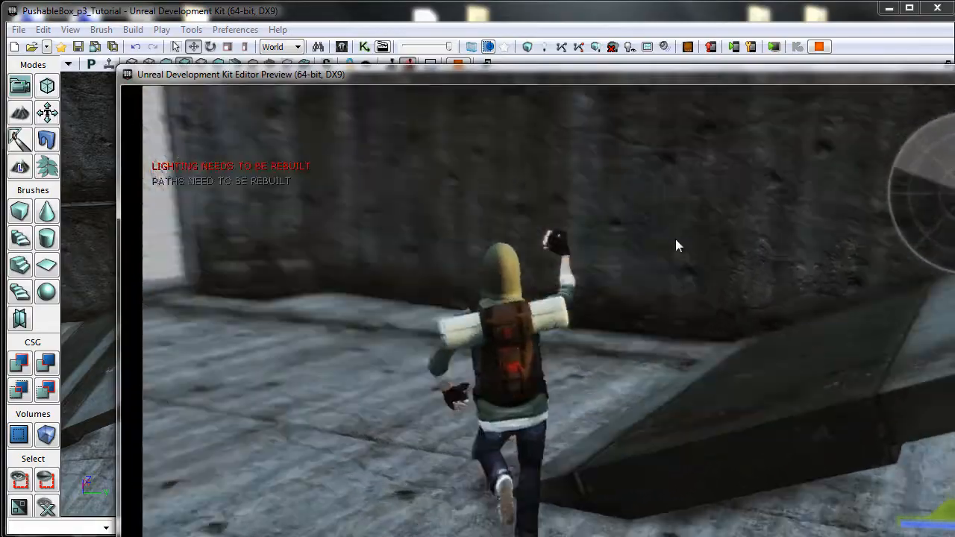
pyautogui.press('w')
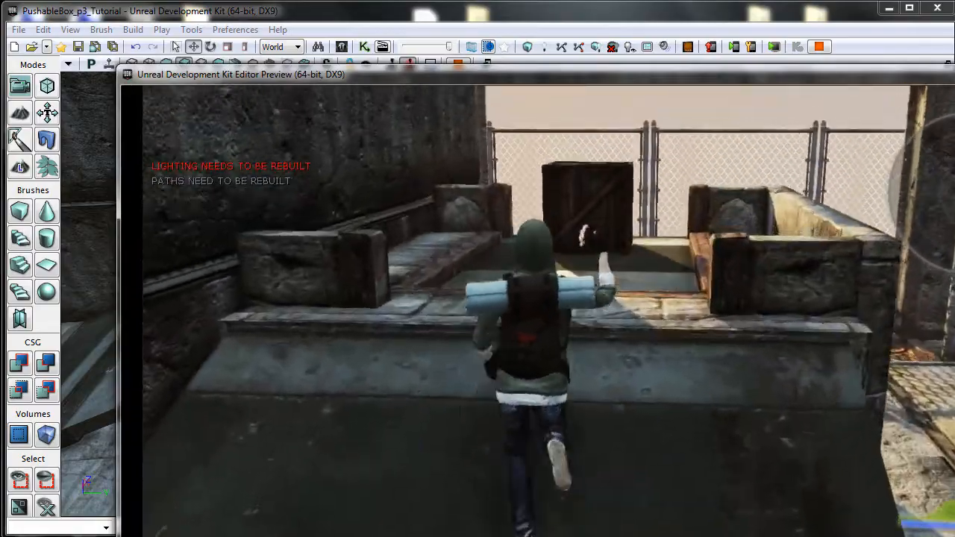
pyautogui.press('w')
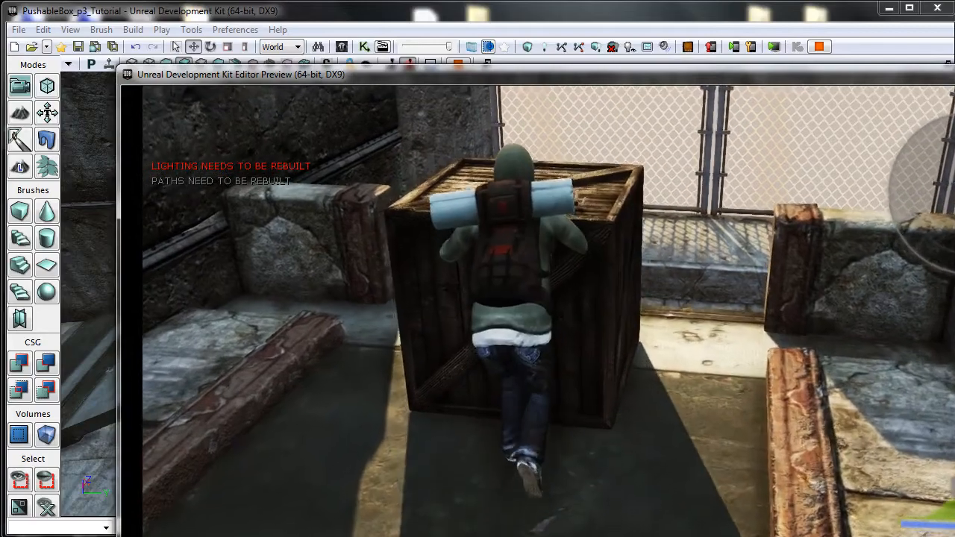
pyautogui.press('w')
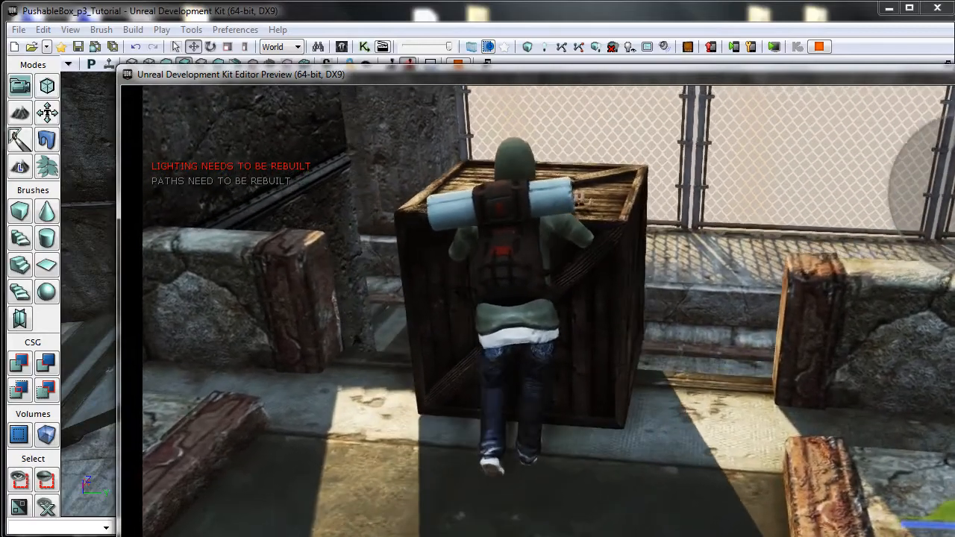
pyautogui.press('w')
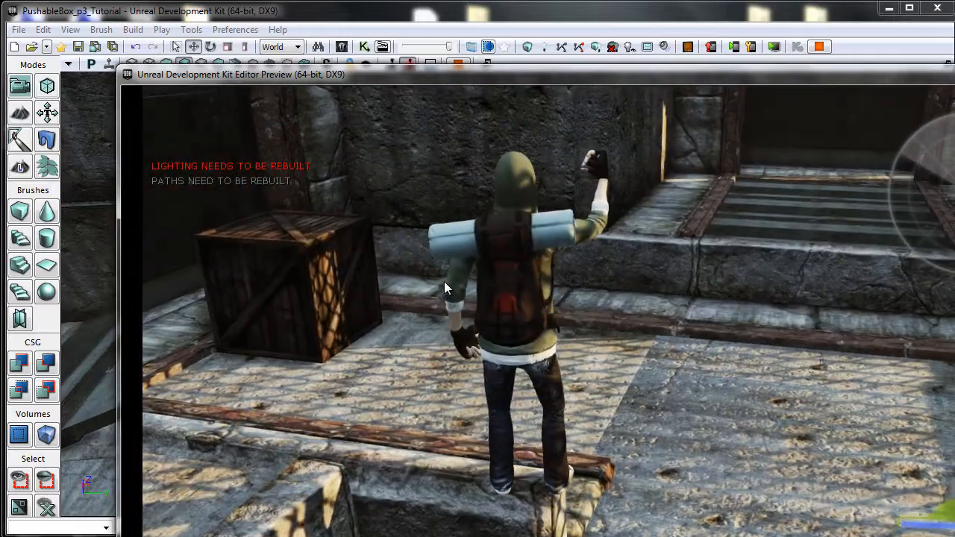
pyautogui.press('Escape')
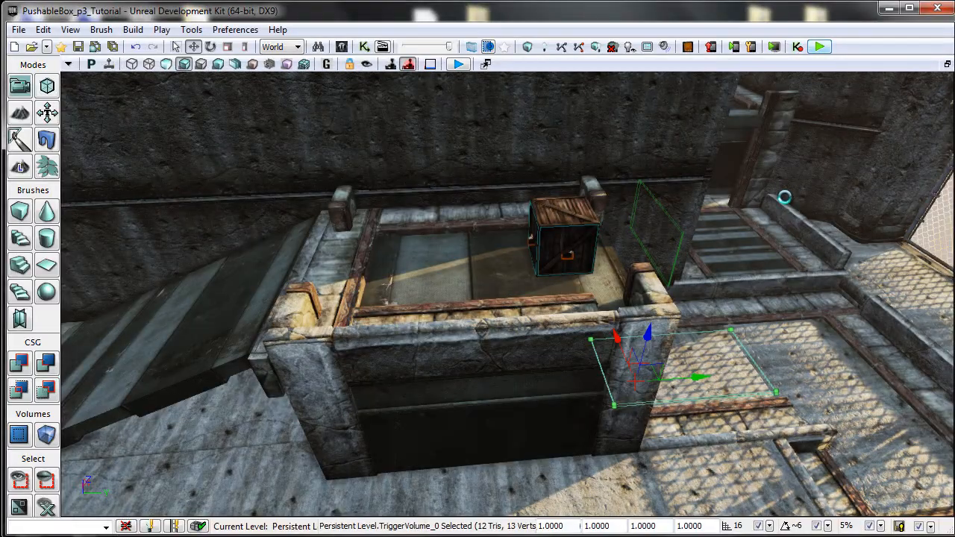
# Play-test the level again, walking the character to the crate and pushing it toward the fence.
pyautogui.press('w')
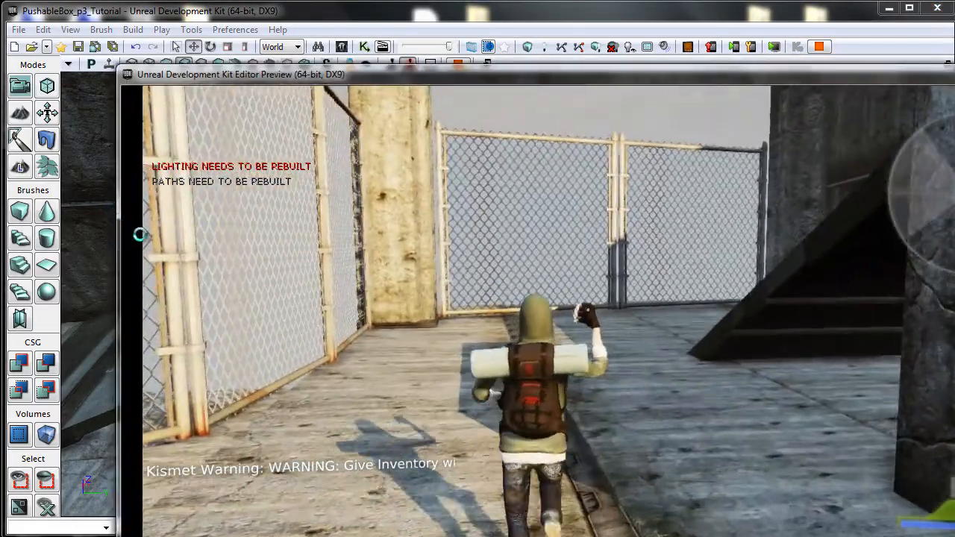
pyautogui.press('w')
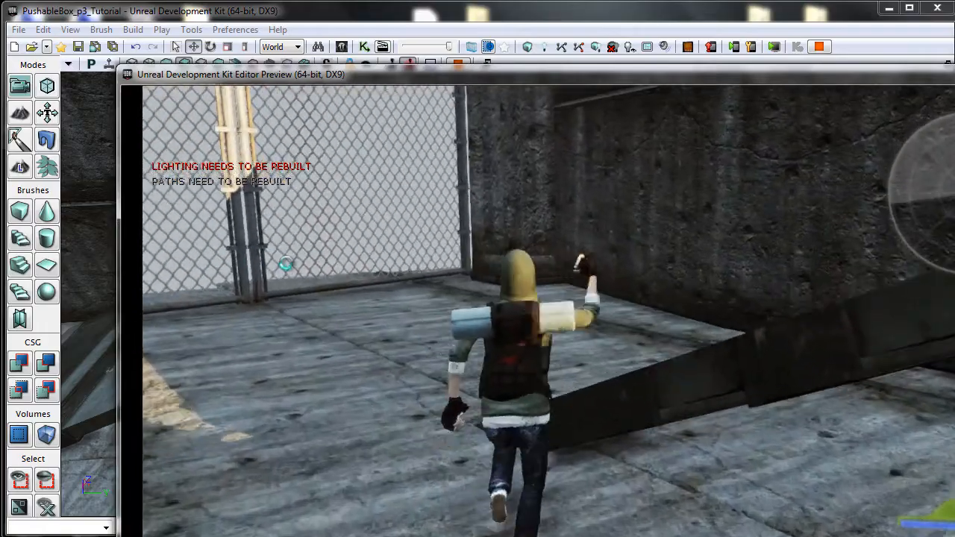
pyautogui.press('w')
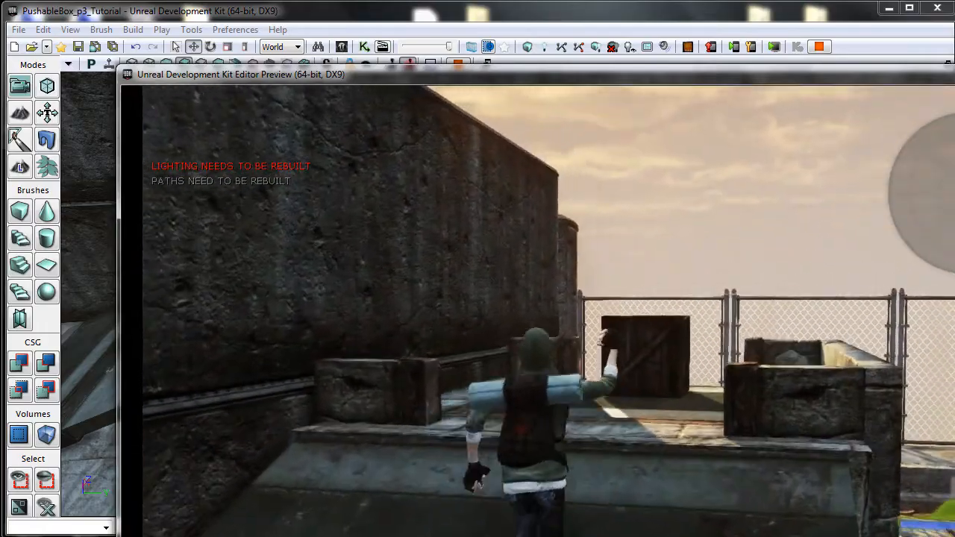
pyautogui.press('w')
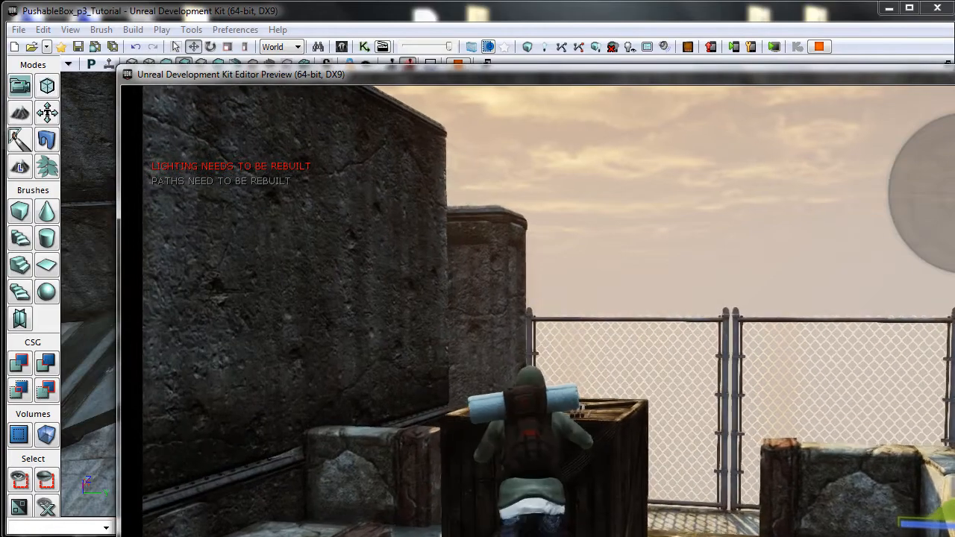
pyautogui.press('w')
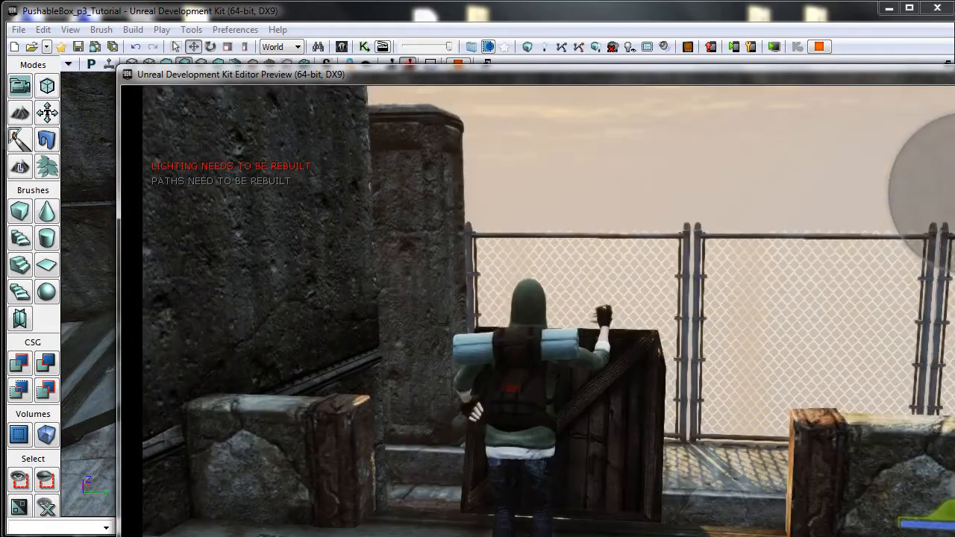
pyautogui.press('w')
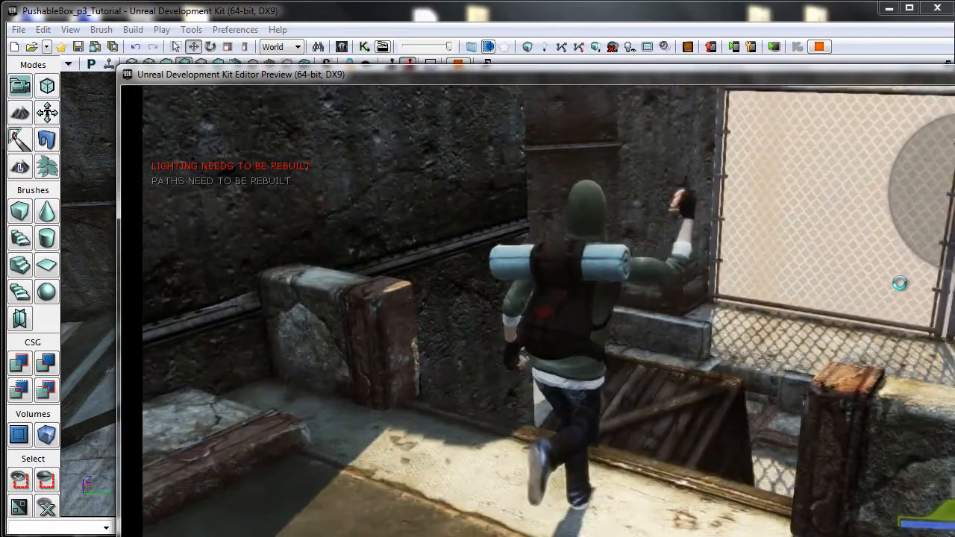
pyautogui.press('w')
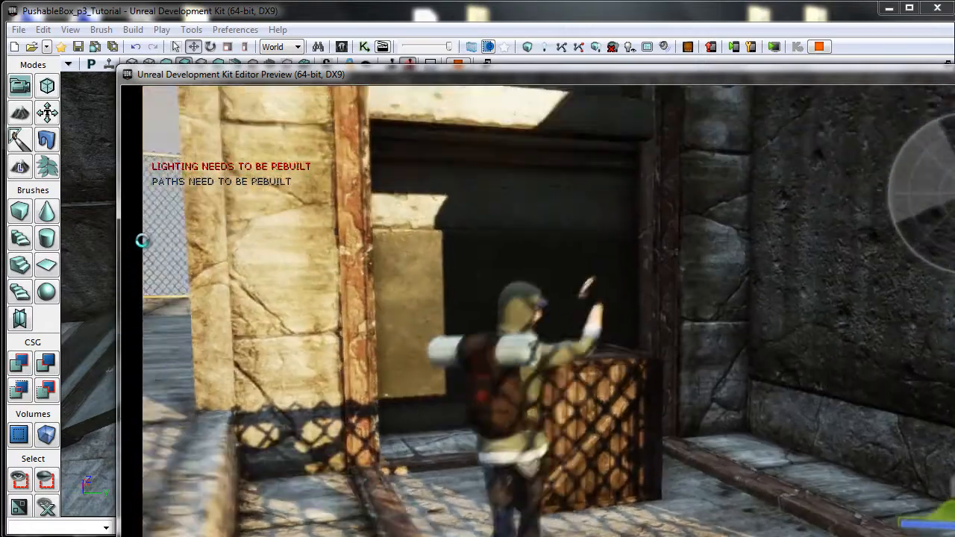
pyautogui.press('Escape')
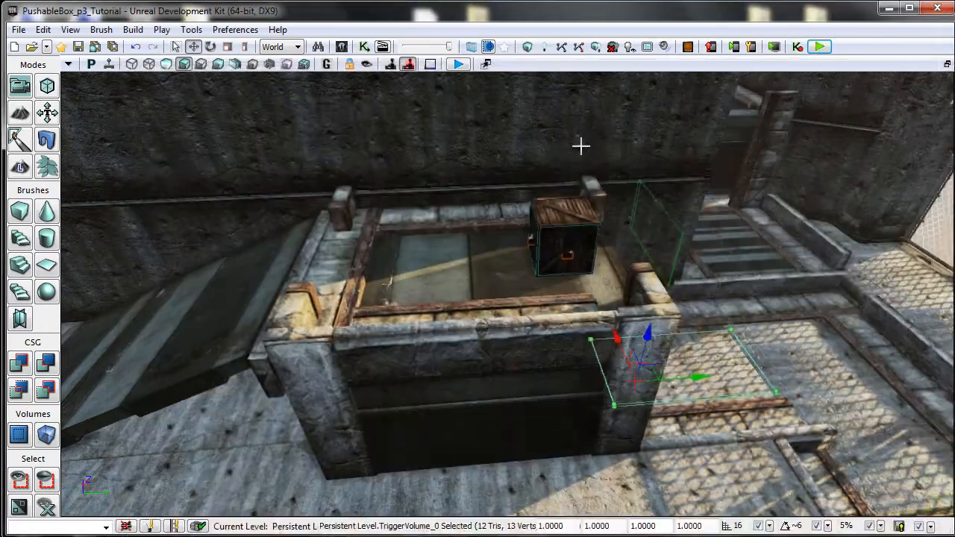
# Open the Kismet sequence to check the BoxSwap chains and close it again.
pyautogui.click(366, 47)
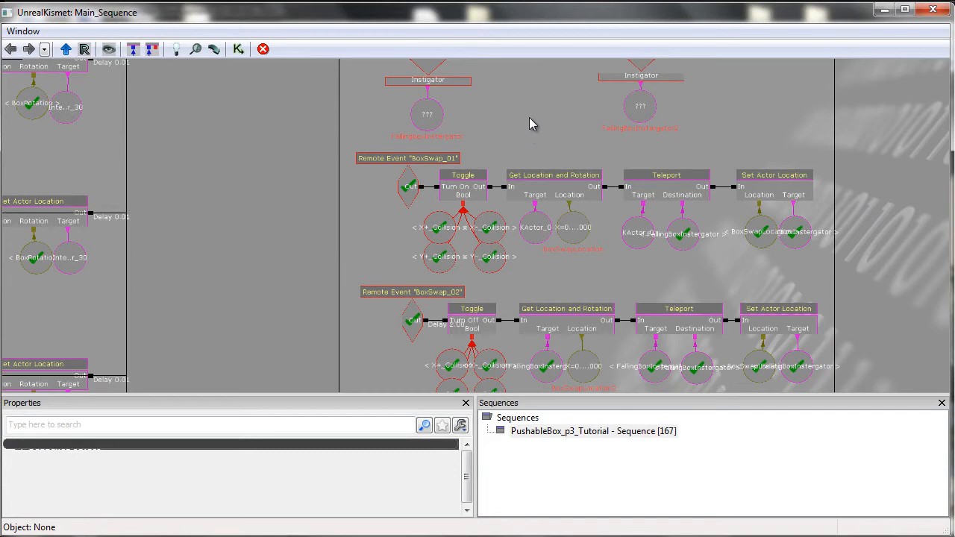
pyautogui.moveTo(533, 125); pyautogui.dragTo(554, 139)
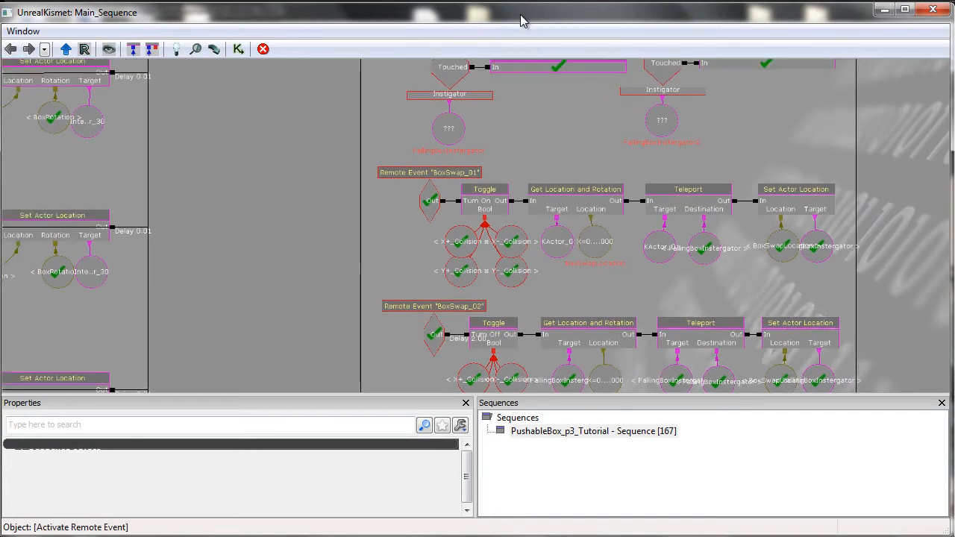
pyautogui.click(932, 11)
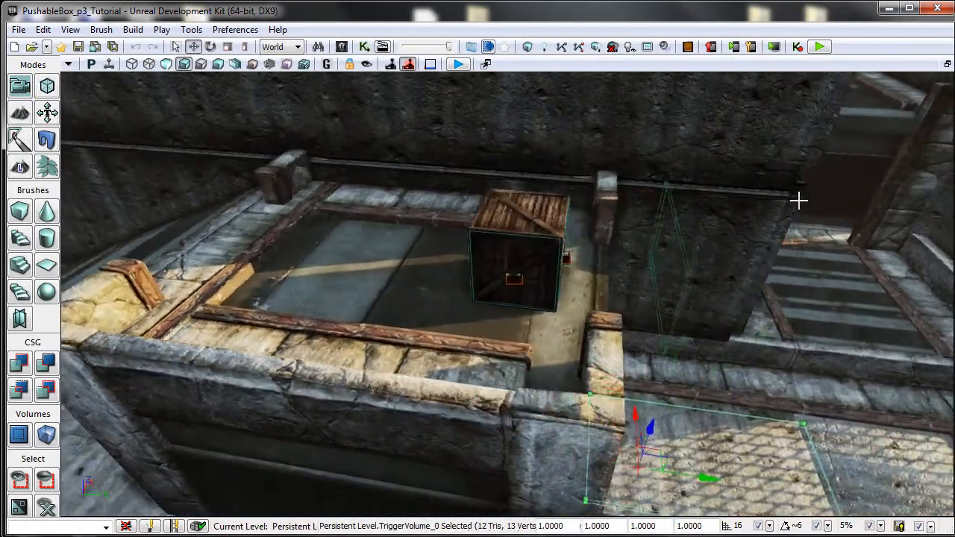
# Select the second trigger volume and reposition it along the Y axis beside the pillar next to the crate.
pyautogui.moveTo(798, 200); pyautogui.dragTo(821, 223, button='right')
pyautogui.click(577, 146)
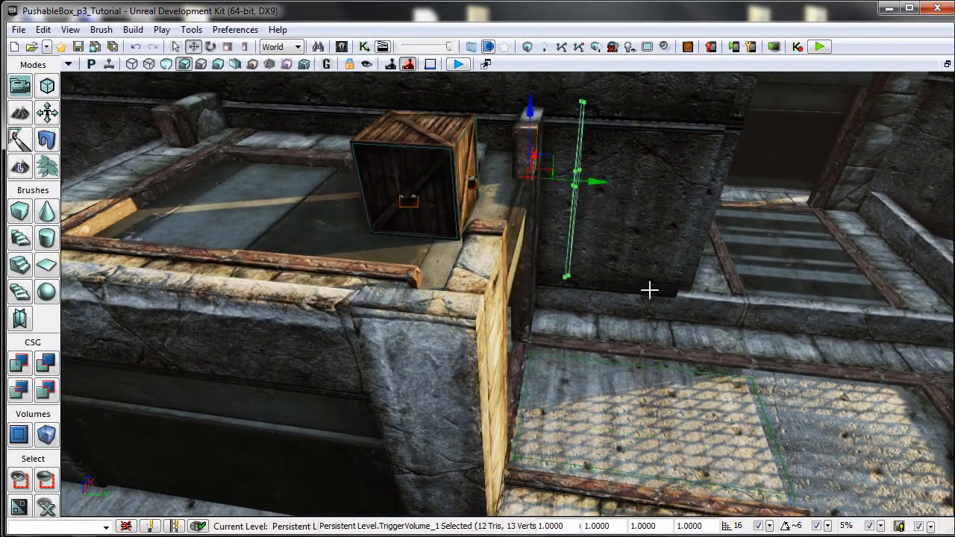
pyautogui.moveTo(661, 274); pyautogui.dragTo(604, 232, button='right')
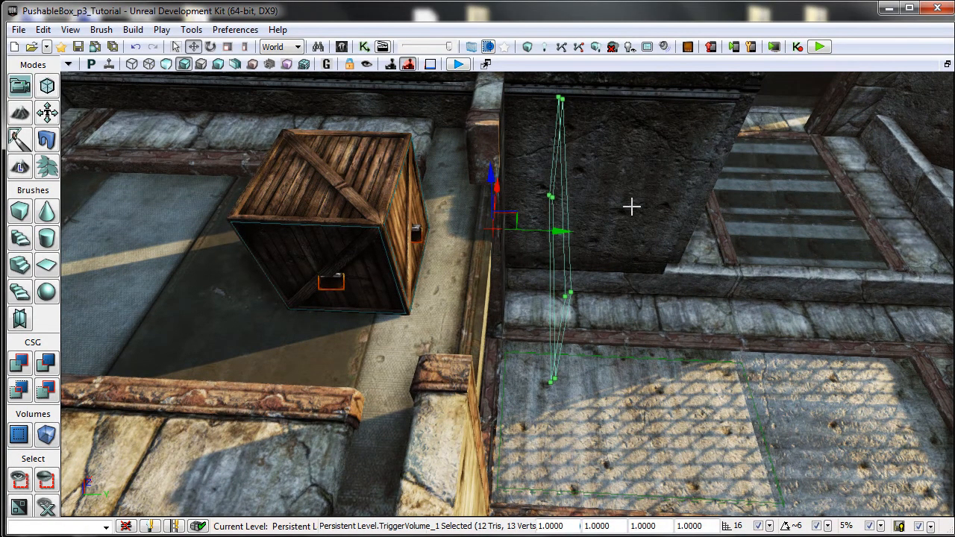
pyautogui.moveTo(632, 207); pyautogui.dragTo(605, 264, button='right')
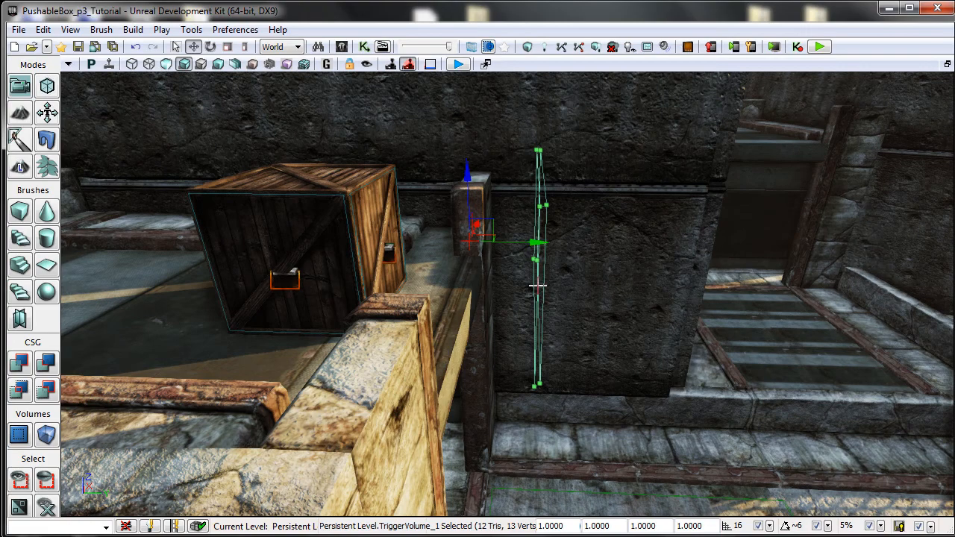
pyautogui.moveTo(535, 242); pyautogui.dragTo(496, 238)
pyautogui.moveTo(572, 278)
pyautogui.mouseDown(button='right')
pyautogui.moveTo(576, 307)
pyautogui.moveTo(570, 275)
pyautogui.moveTo(558, 274)
pyautogui.mouseUp(button='right')
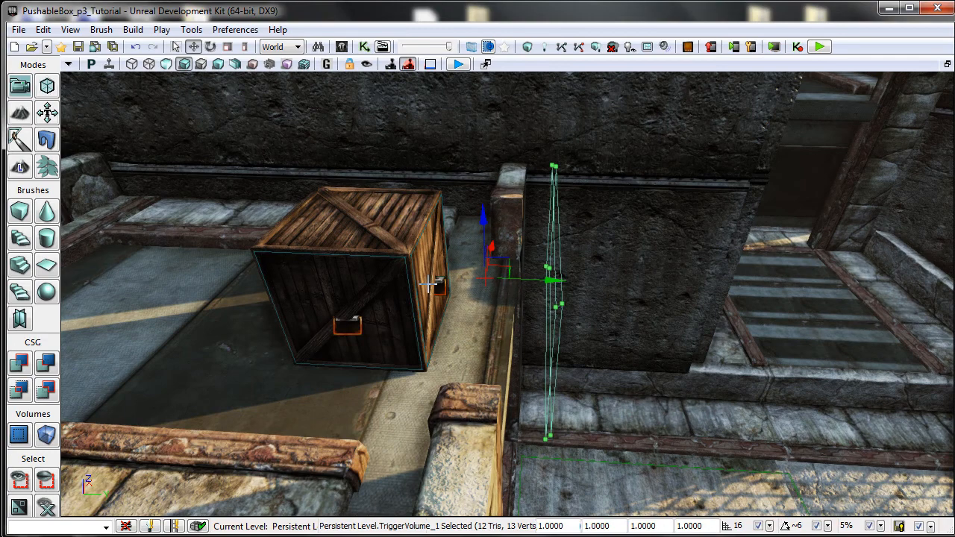
pyautogui.moveTo(527, 278); pyautogui.dragTo(661, 284)
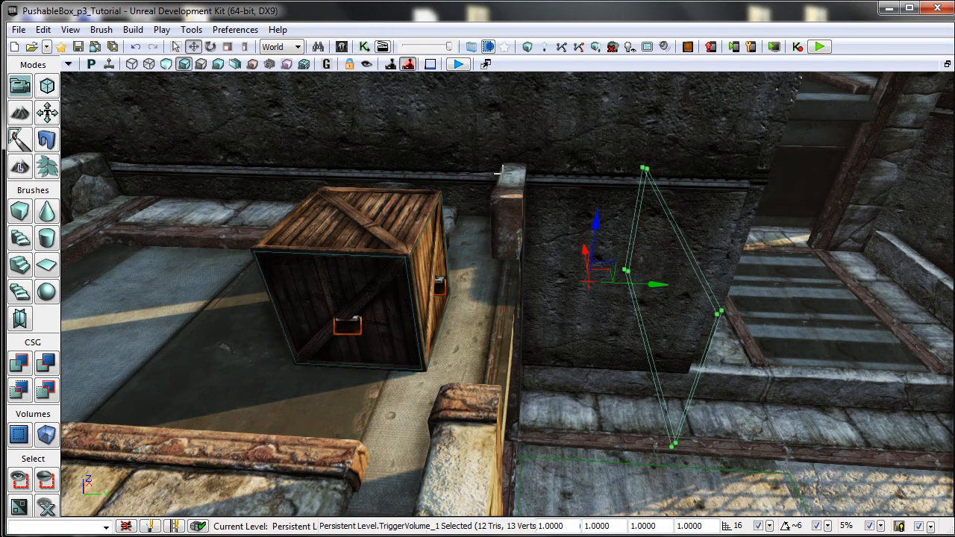
pyautogui.moveTo(589, 365); pyautogui.dragTo(547, 314, button='right')
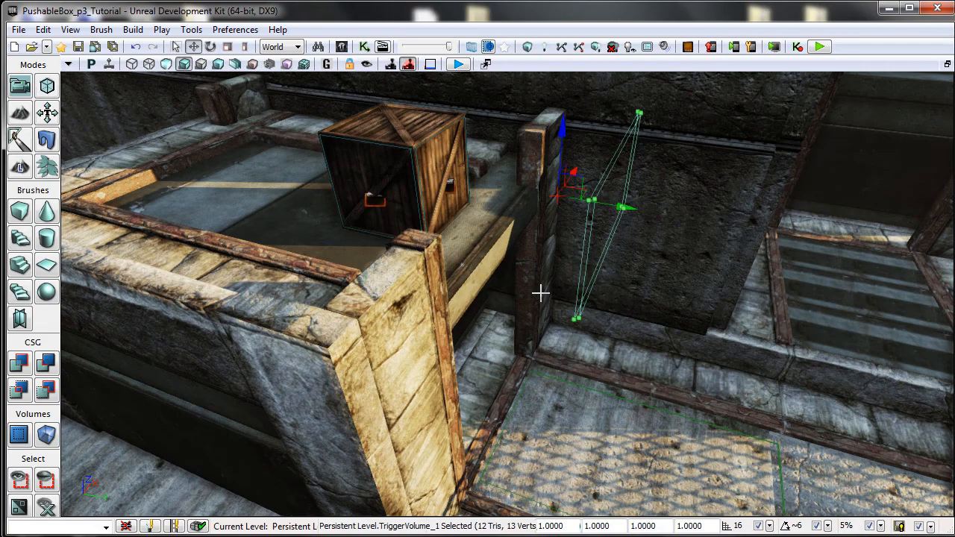
pyautogui.moveTo(551, 357); pyautogui.dragTo(552, 262)
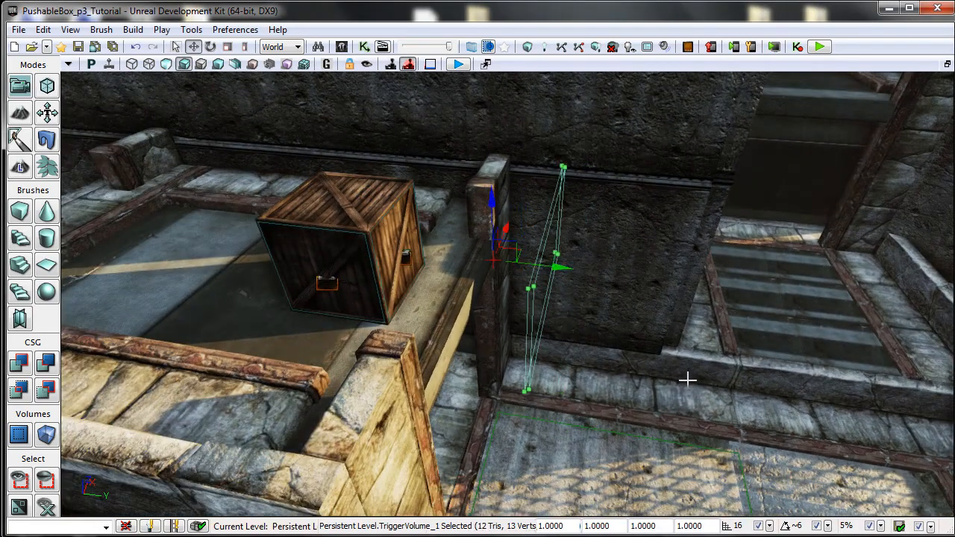
pyautogui.moveTo(688, 379); pyautogui.dragTo(669, 316)
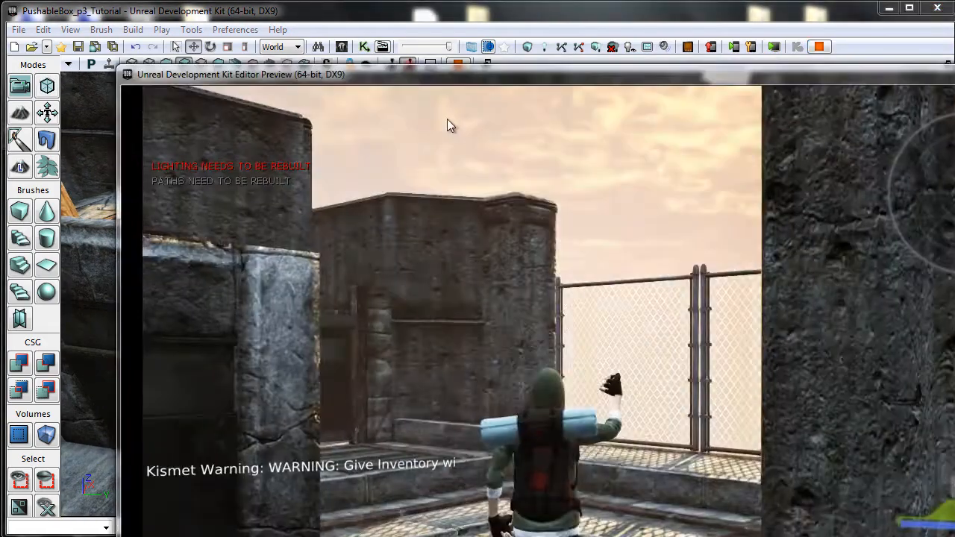
# Play-test the level by walking the character across the rooftop to the crate and pushing it toward the fence.
pyautogui.press('w')
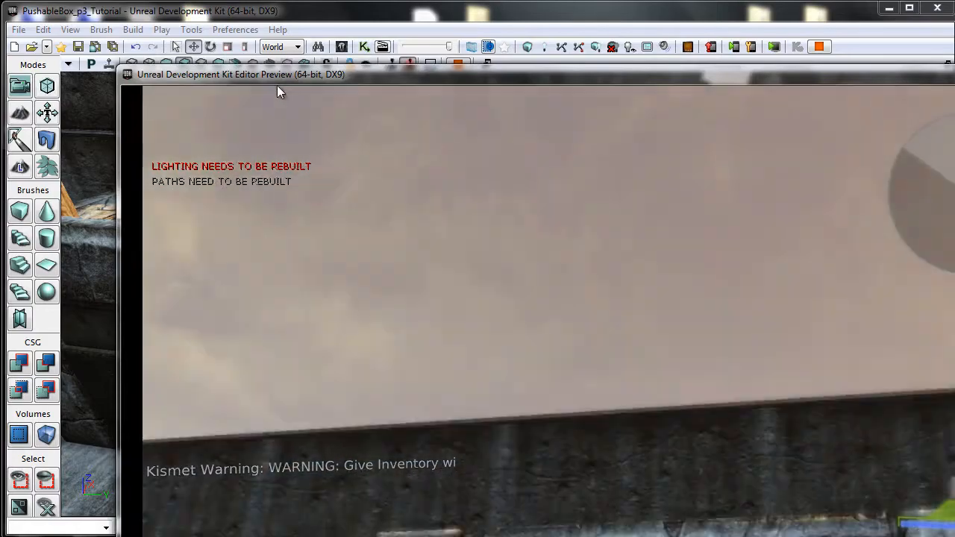
pyautogui.press('w')
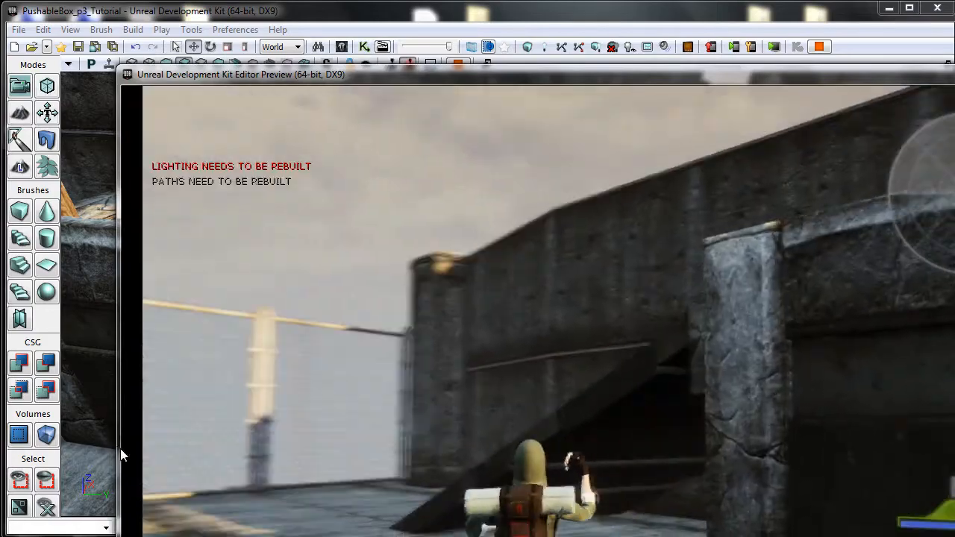
pyautogui.press('w')
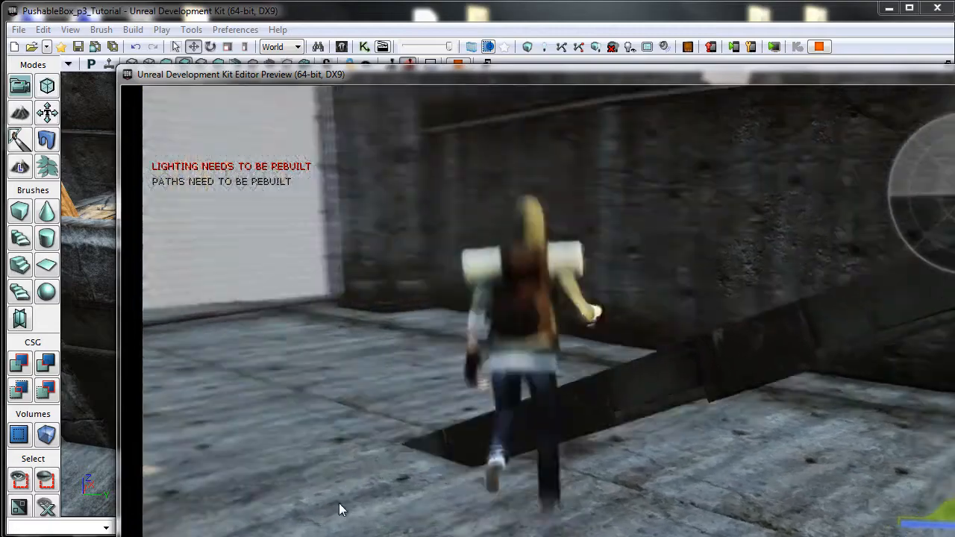
pyautogui.press('w')
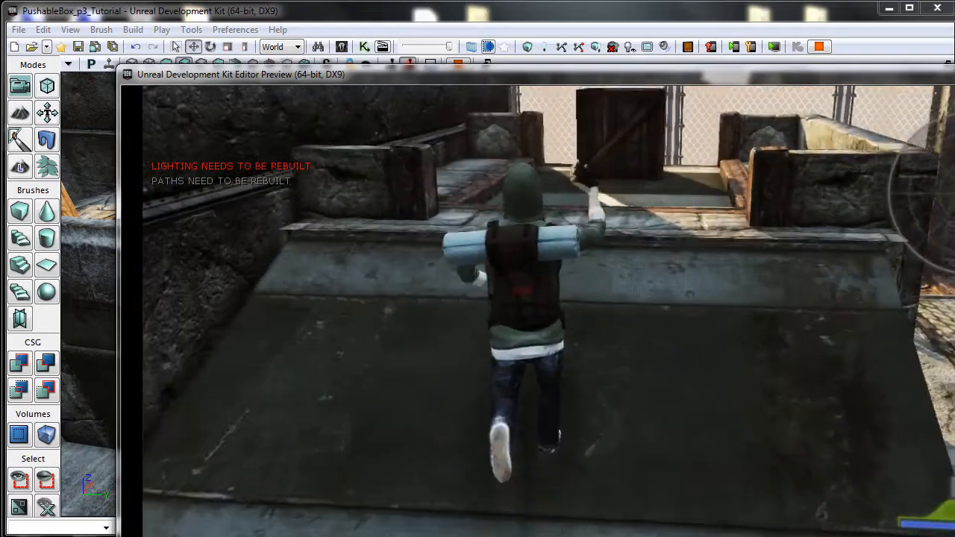
pyautogui.press('w')
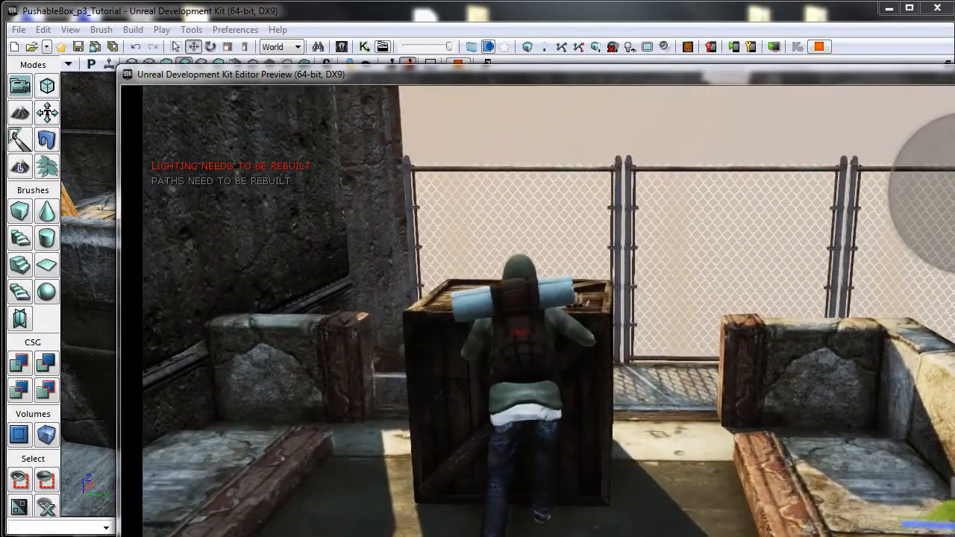
pyautogui.press('w')
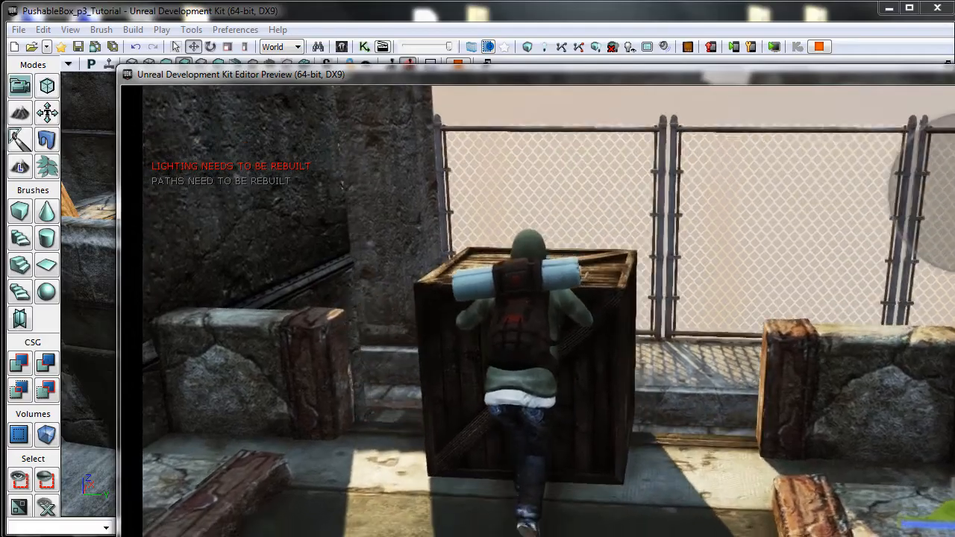
# Use the crate to trigger the box swap and walk to the swapped crate in the nearby alcove.
pyautogui.press('e')
pyautogui.press('w')
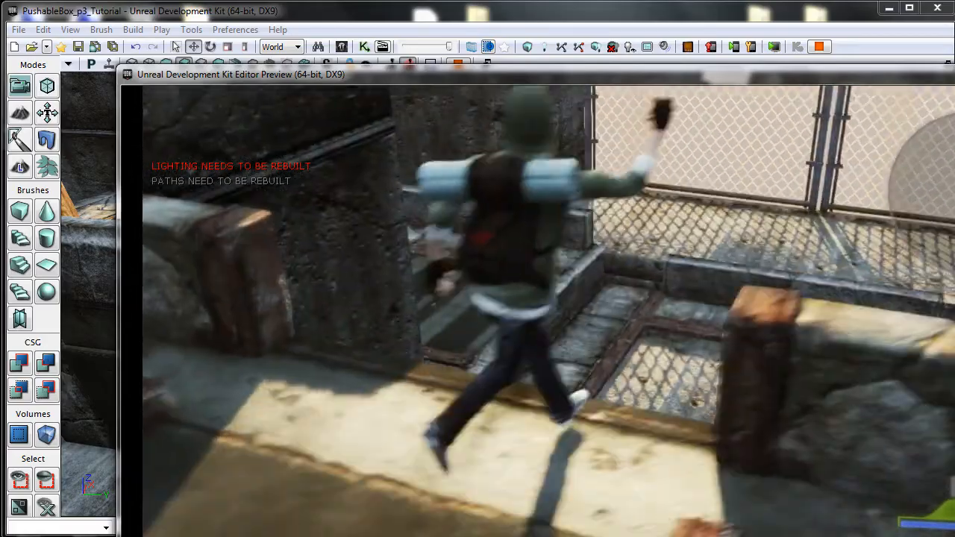
pyautogui.press('w')
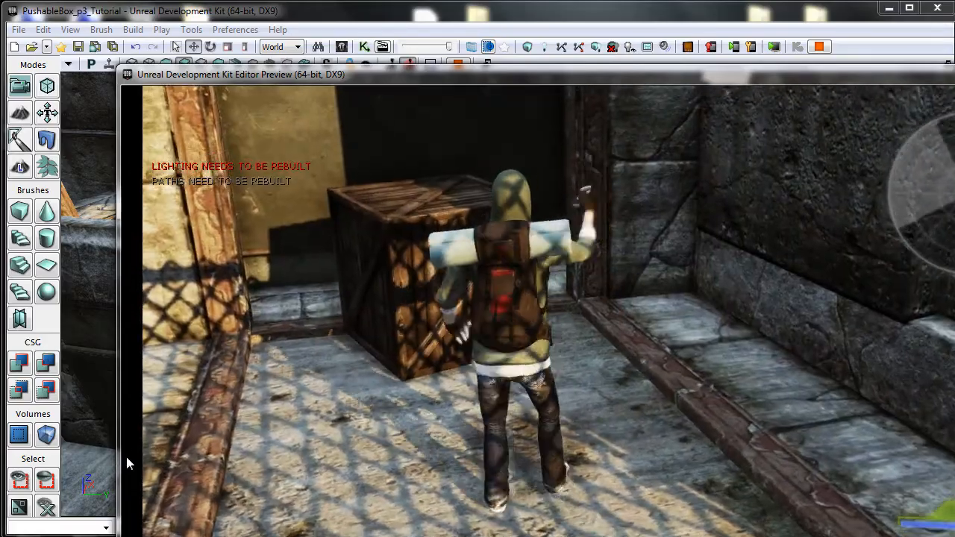